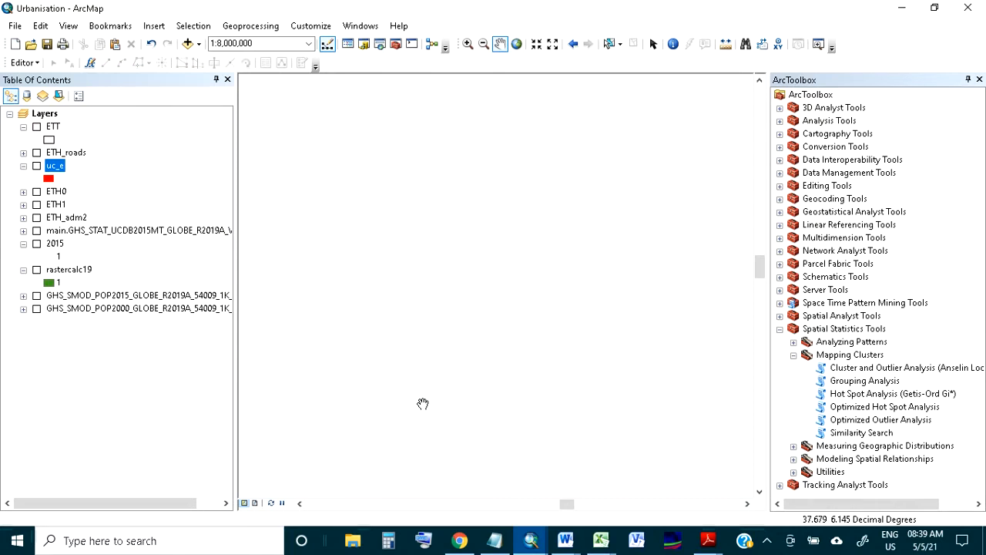
Display the uc_e layer, review its attribute table, and hide the layer again
left_click(36, 166)
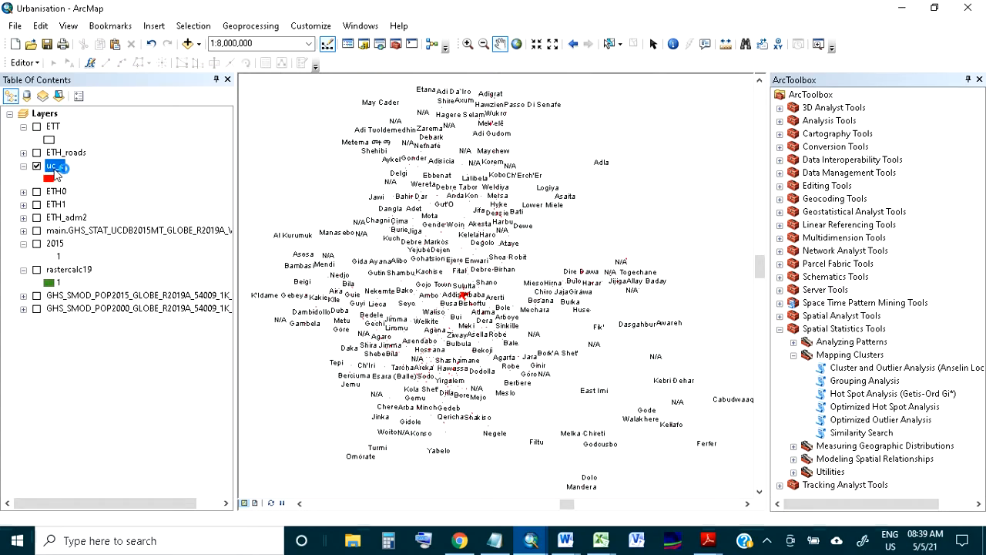
right_click(56, 173)
left_click(81, 219)
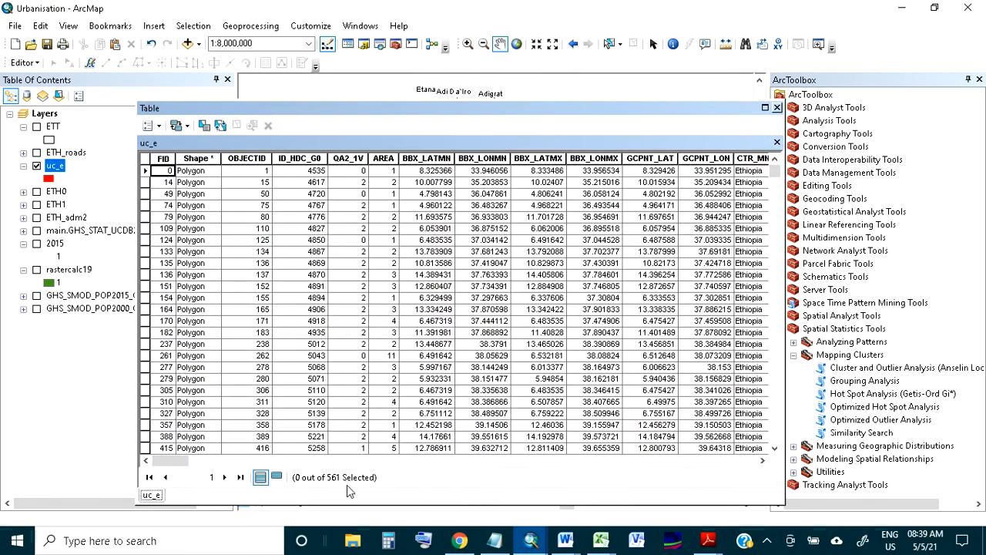
left_click(776, 108)
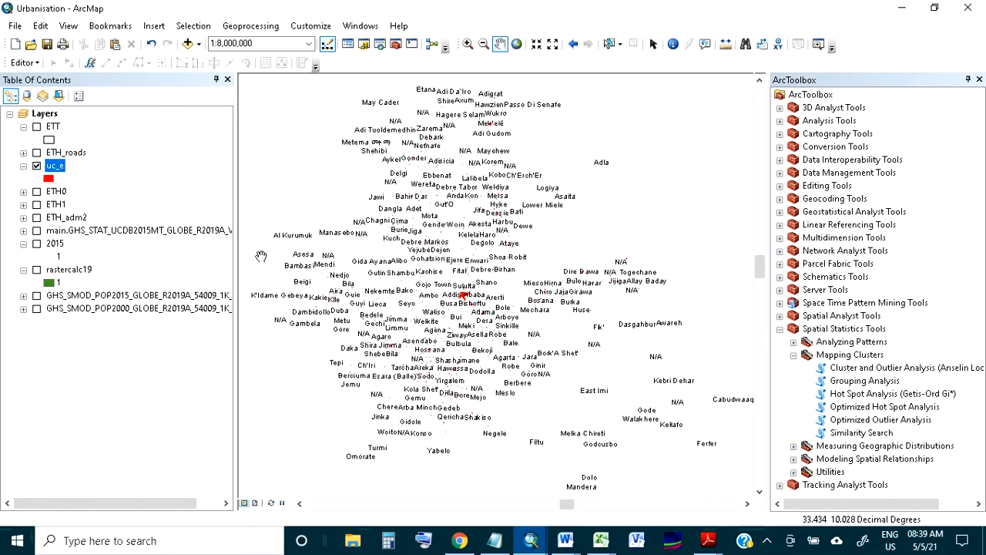
left_click(36, 166)
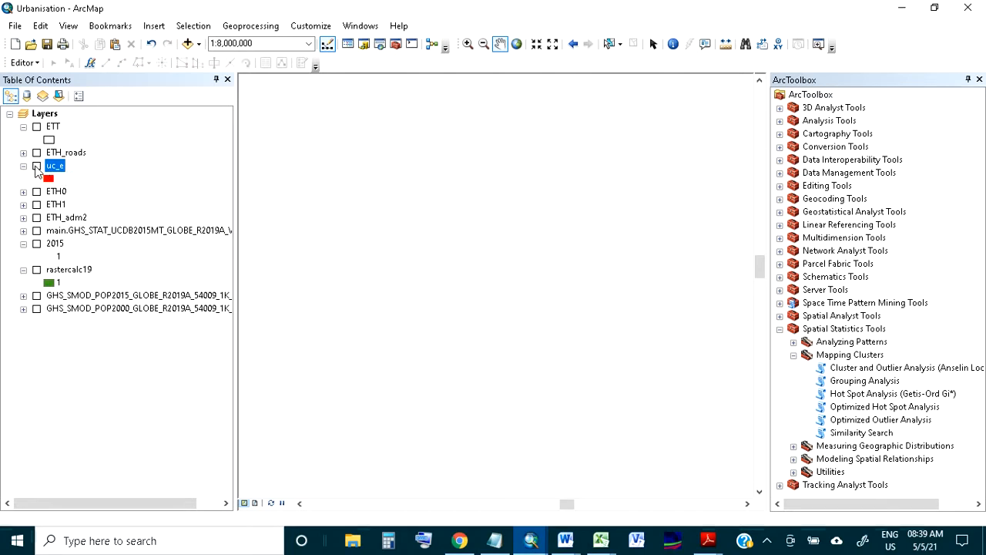
Display the ETH_adm2 zone boundaries and review the layer's attribute table
left_click(36, 217)
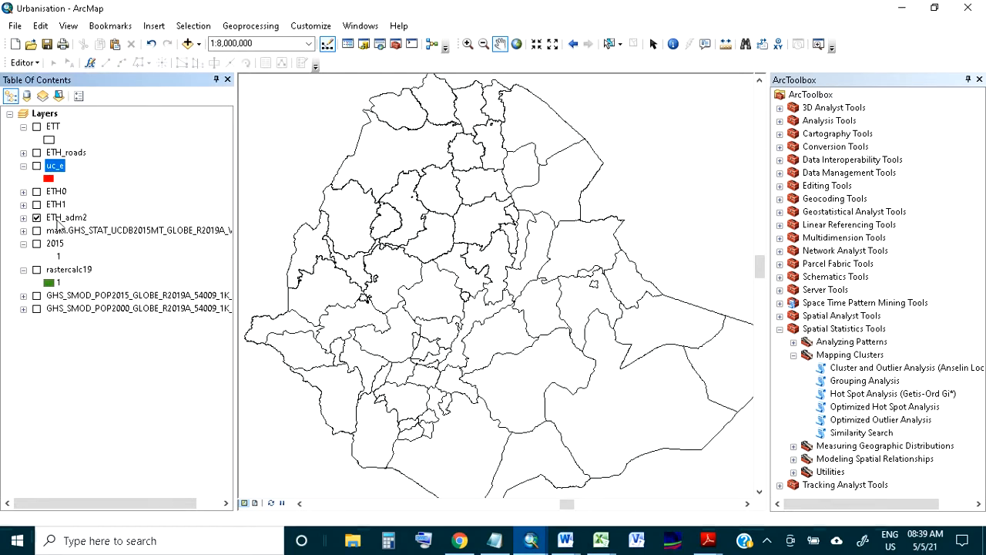
right_click(61, 218)
left_click(105, 255)
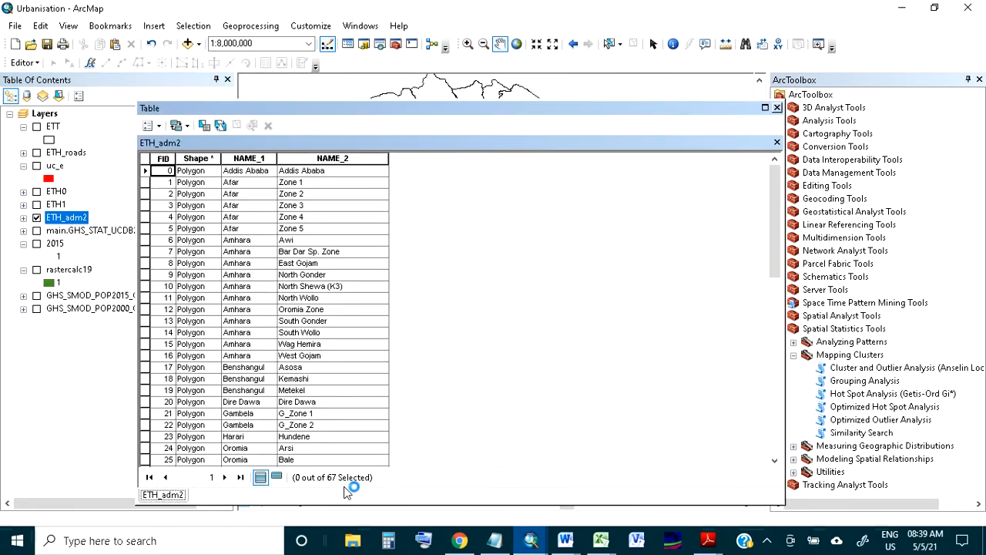
left_click(777, 108)
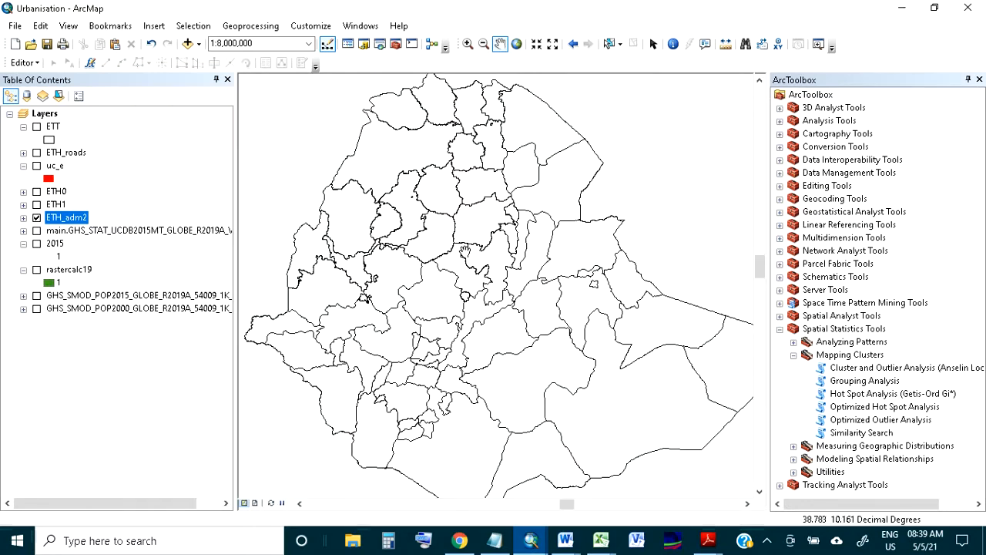
left_click_drag(465, 252, 455, 249)
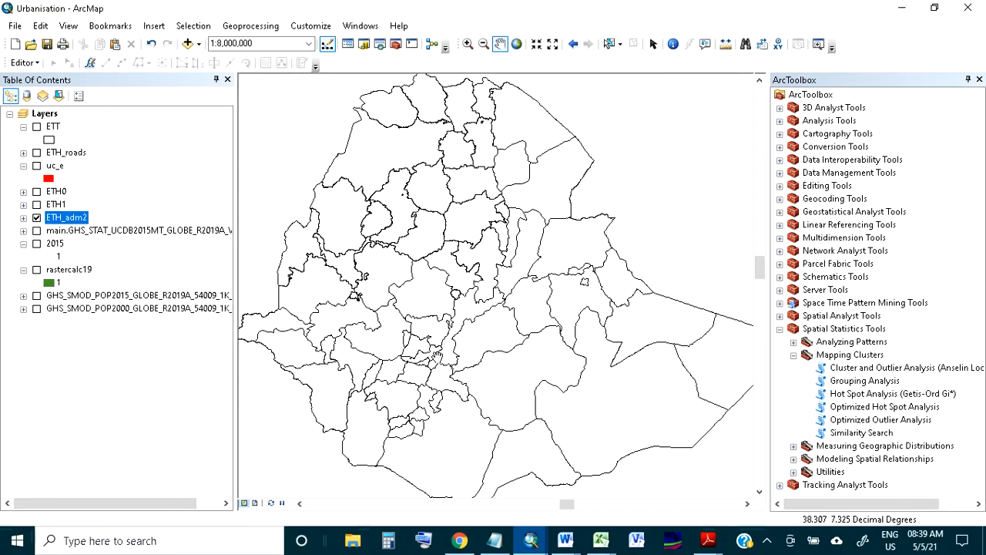
left_click_drag(441, 358, 456, 371)
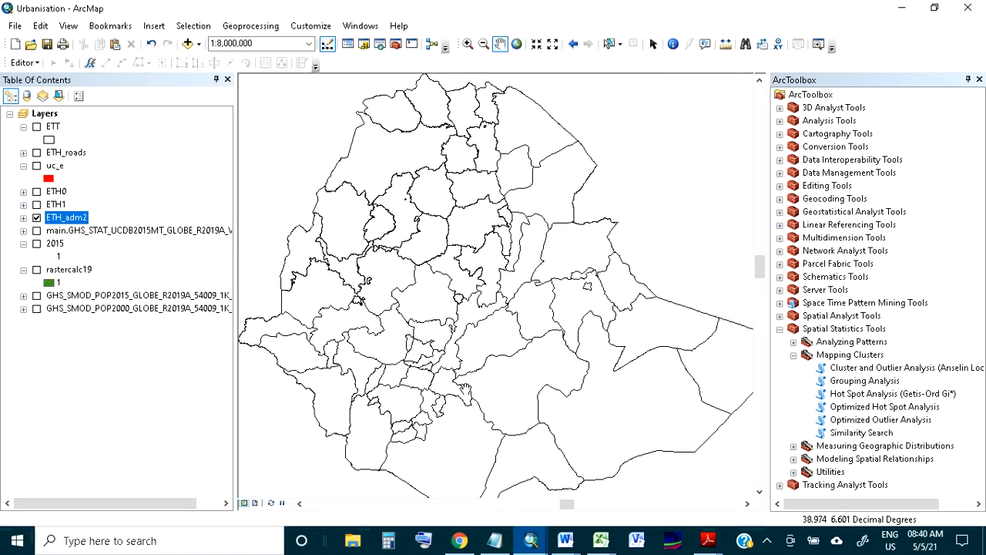
Review the Conceptualization of Spatial Relationships options in the Hot Spot Analysis (Getis-Ord Gi*) tool, leaving it without running
double_click(844, 396)
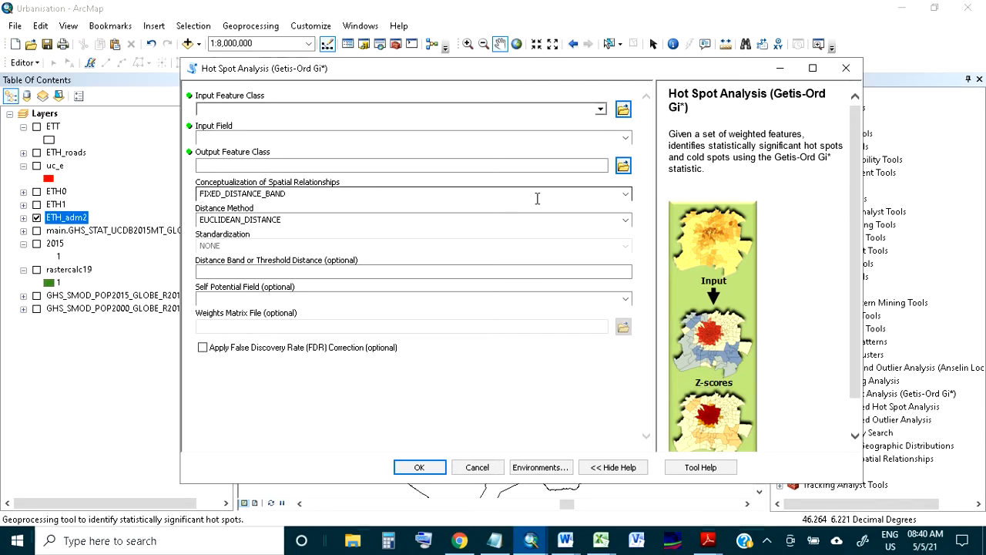
left_click(626, 195)
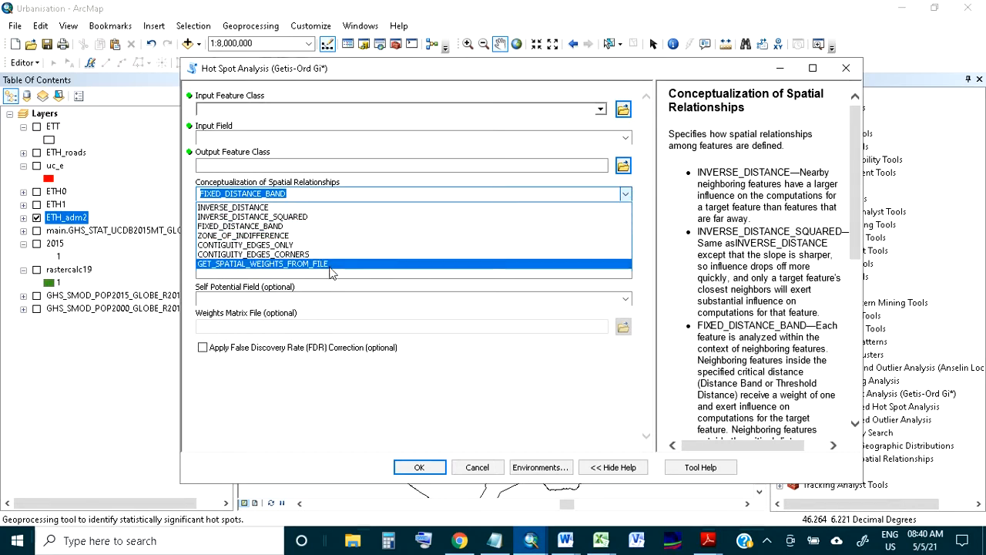
left_click(293, 194)
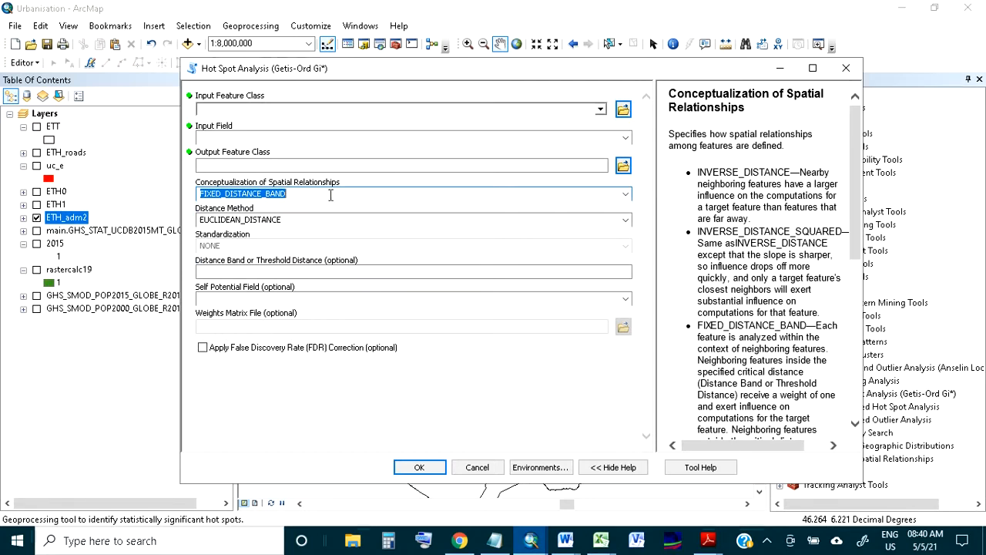
left_click(625, 194)
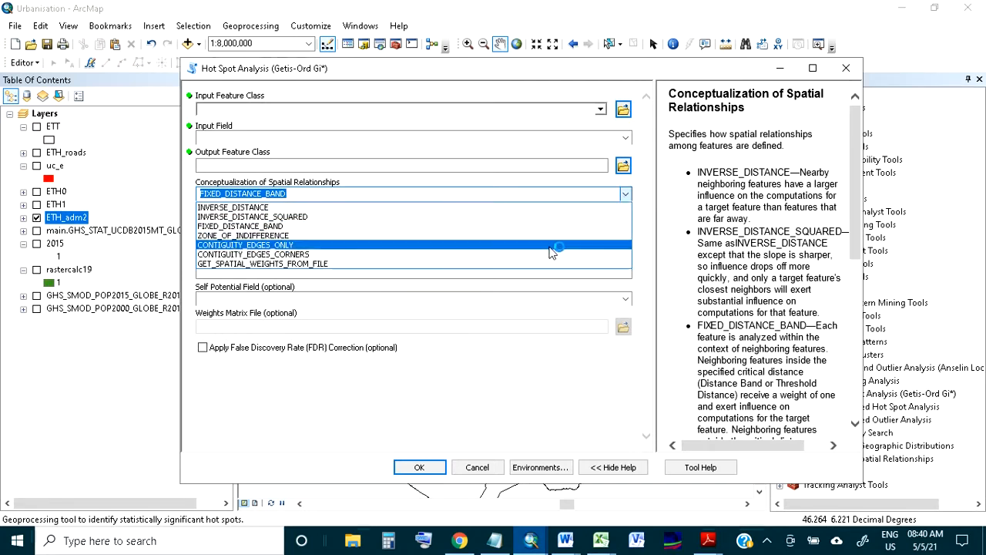
left_click(353, 191)
left_click(353, 191)
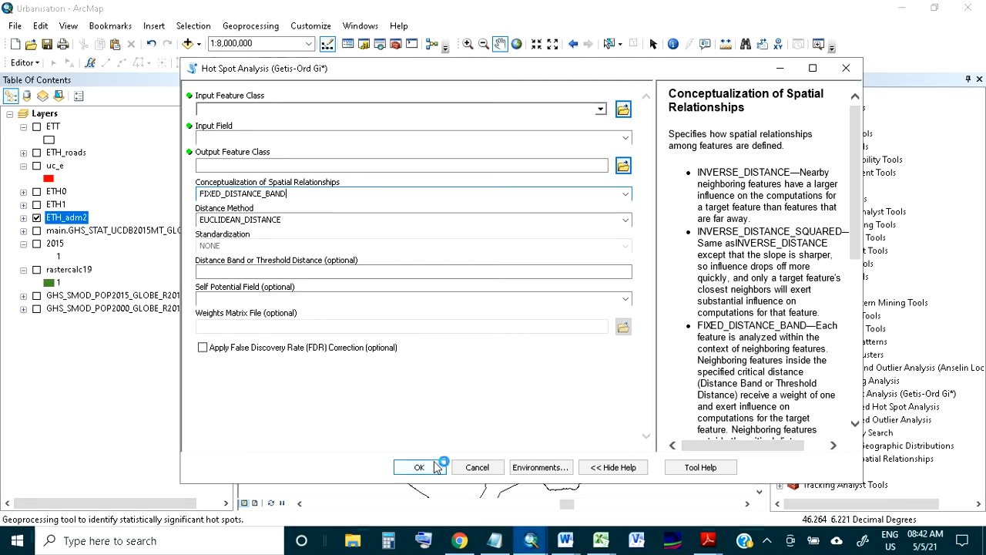
left_click(474, 468)
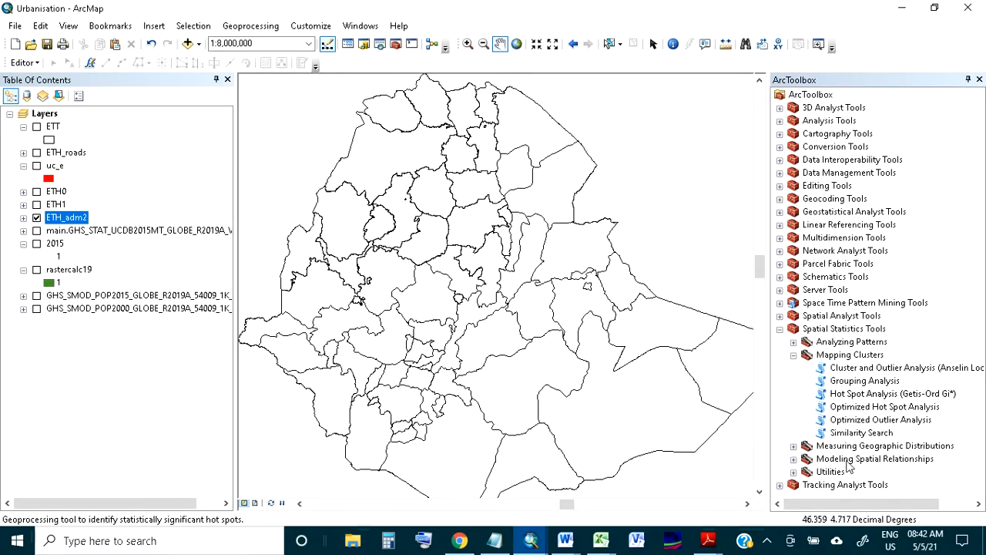
Run Calculate Distance Band from Neighbor Count on ETH_adm2 with 8 neighbors
left_click(794, 471)
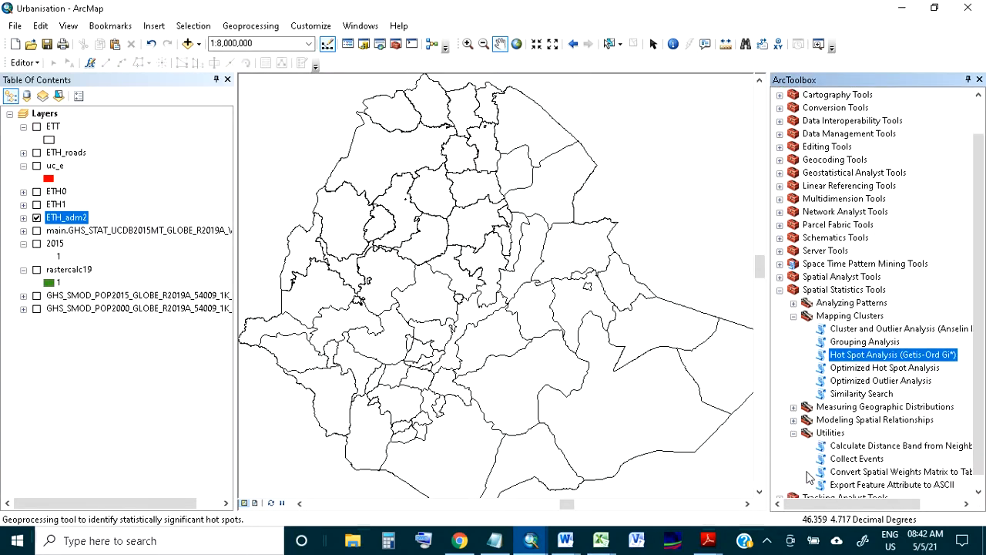
double_click(875, 451)
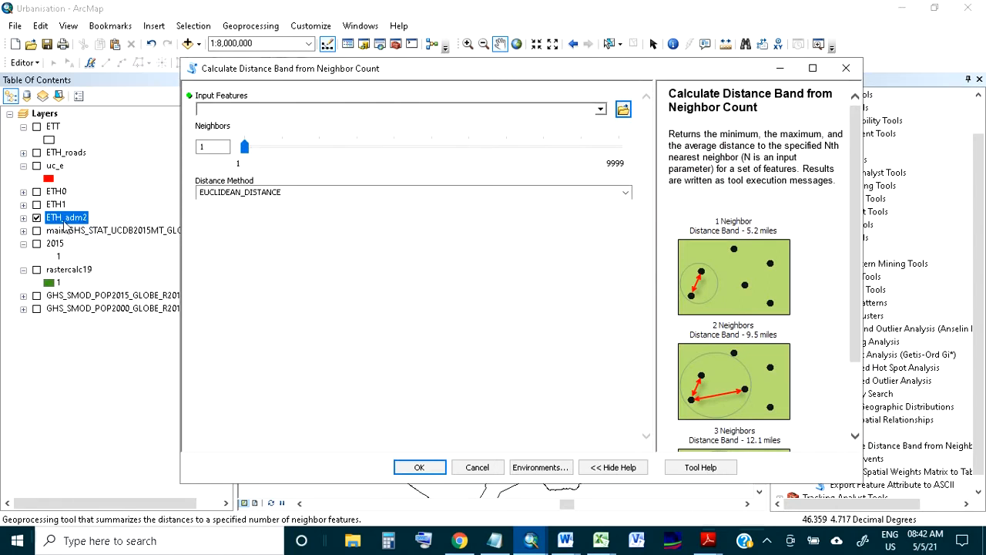
left_click_drag(65, 224, 216, 112)
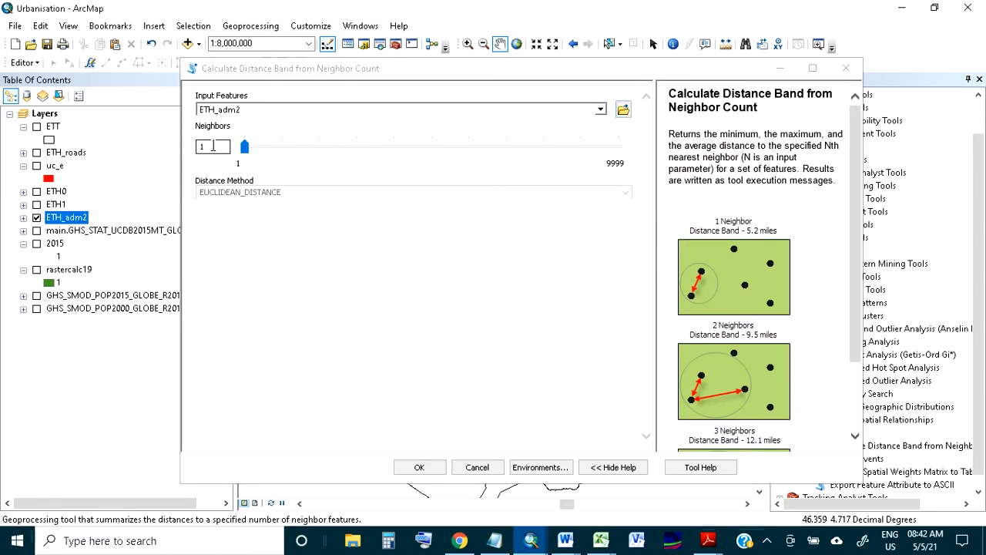
left_click(214, 146)
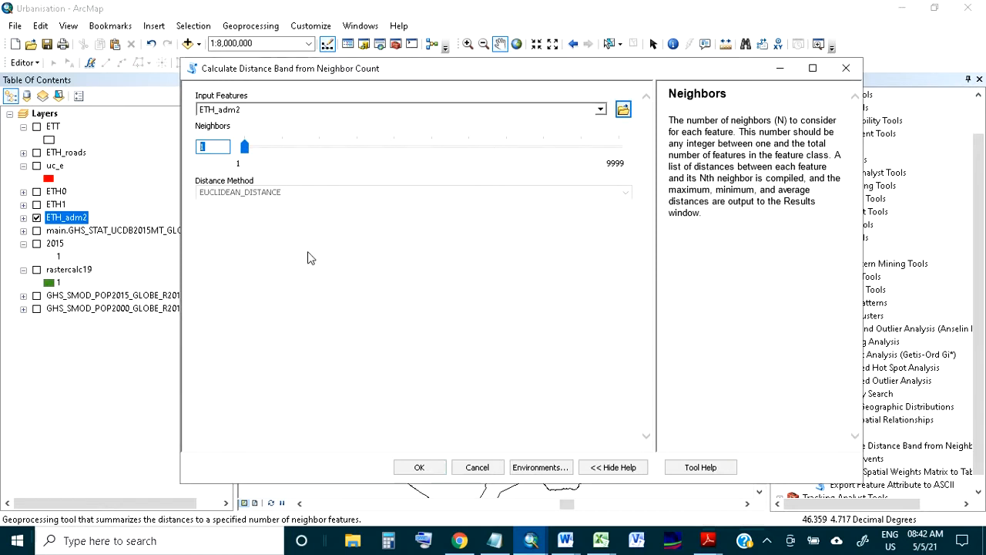
type("8")
left_click(419, 467)
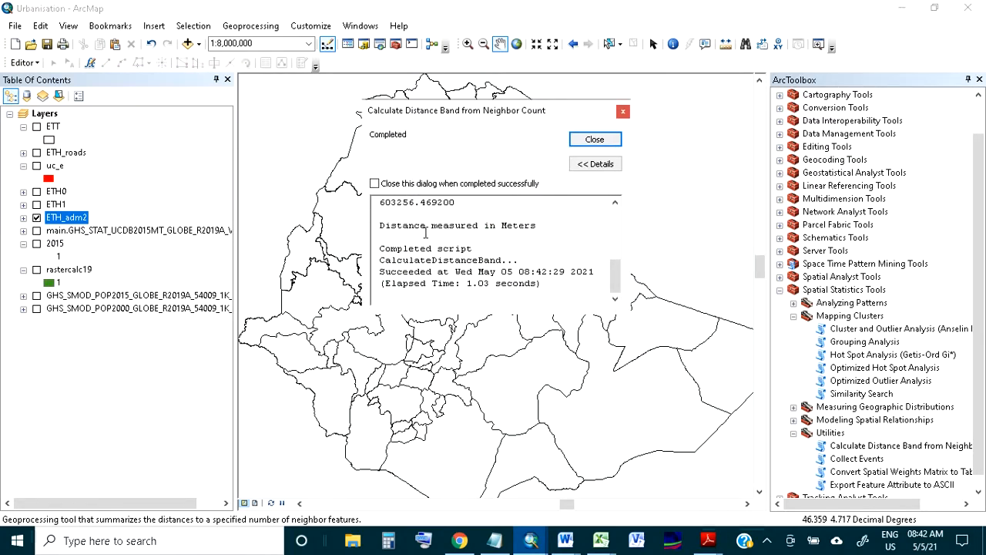
Read the minimum, average and maximum neighbor distances in the tool's result messages, and close the report
scroll(427, 232, "up", 2)
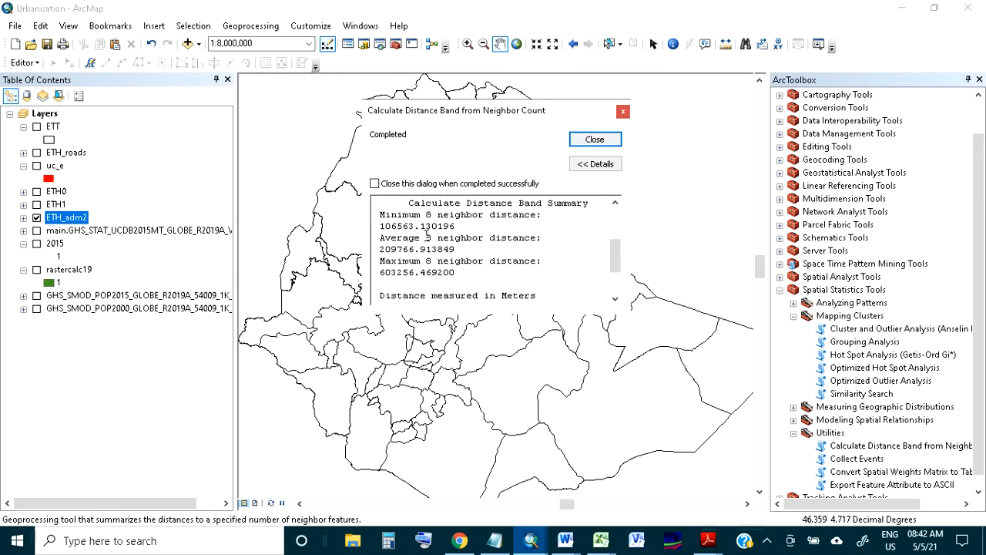
left_click_drag(380, 216, 393, 224)
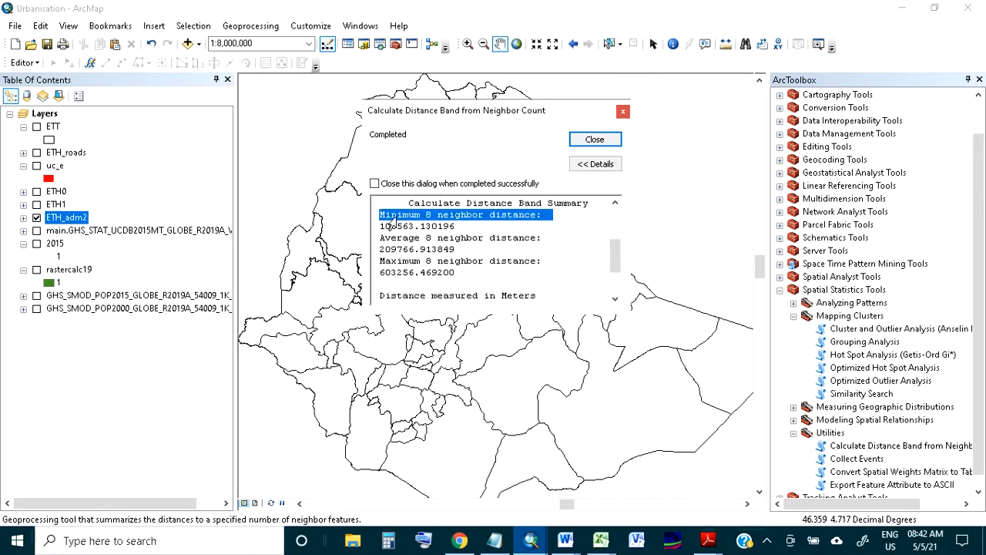
left_click_drag(397, 226, 383, 224)
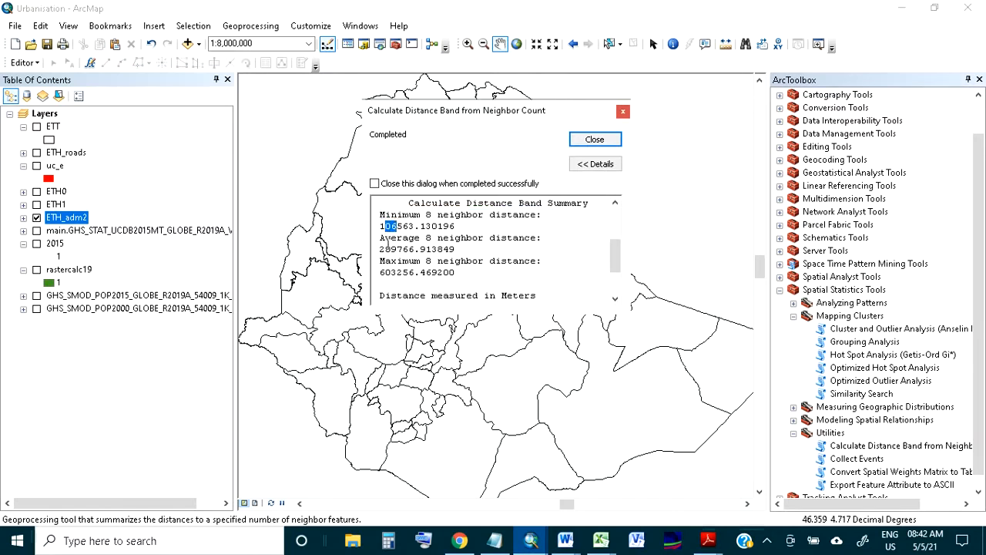
left_click_drag(398, 249, 379, 272)
left_click(398, 272)
left_click_drag(415, 273, 379, 275)
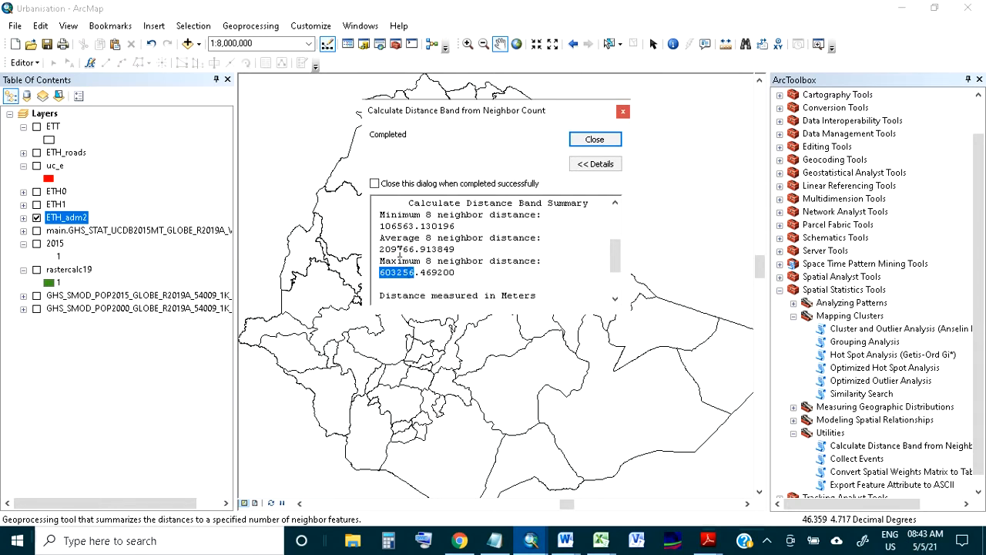
left_click_drag(397, 250, 379, 251)
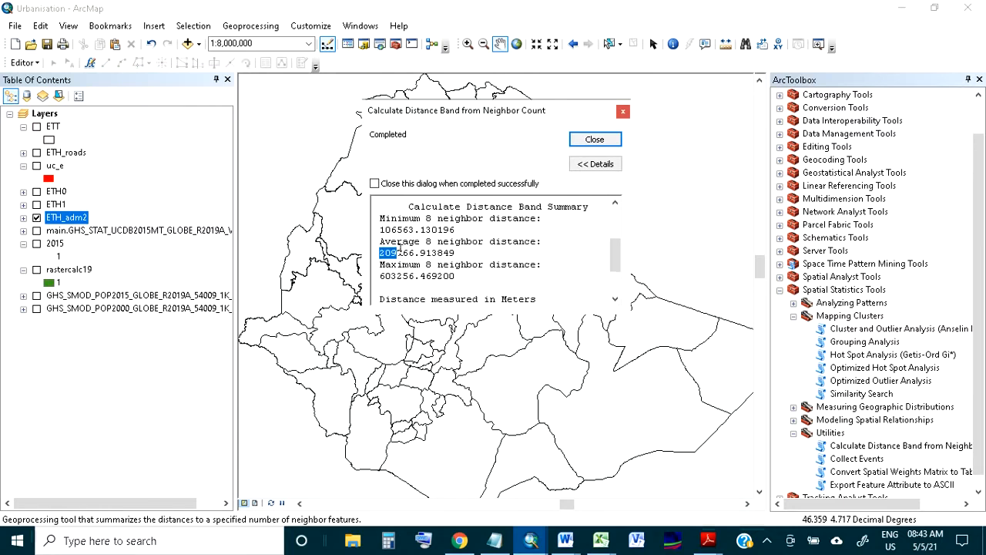
scroll(399, 252, "up", 3)
left_click(595, 139)
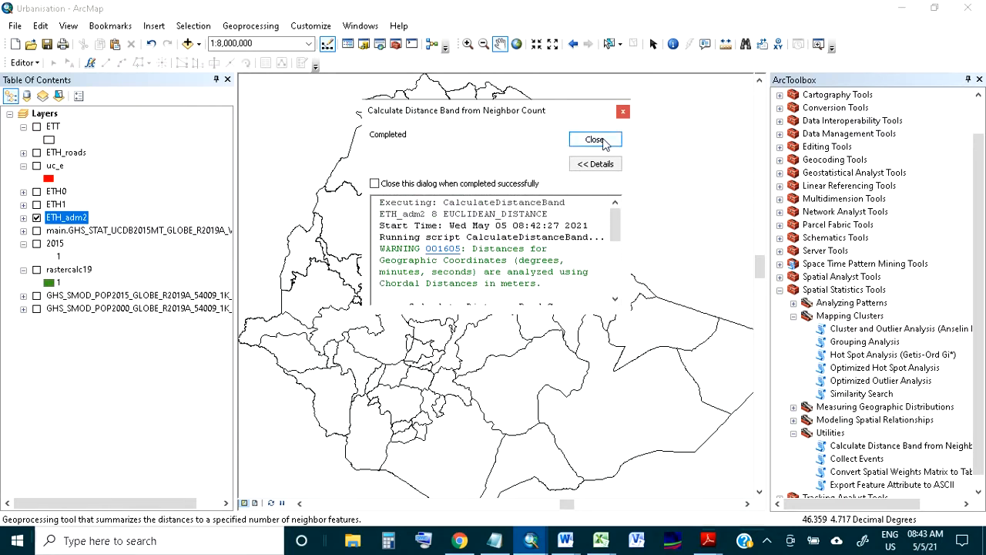
Display the uc_e layer over the ETH_adm2 zones and look through the columns of its attribute table
left_click_drag(388, 298, 400, 298)
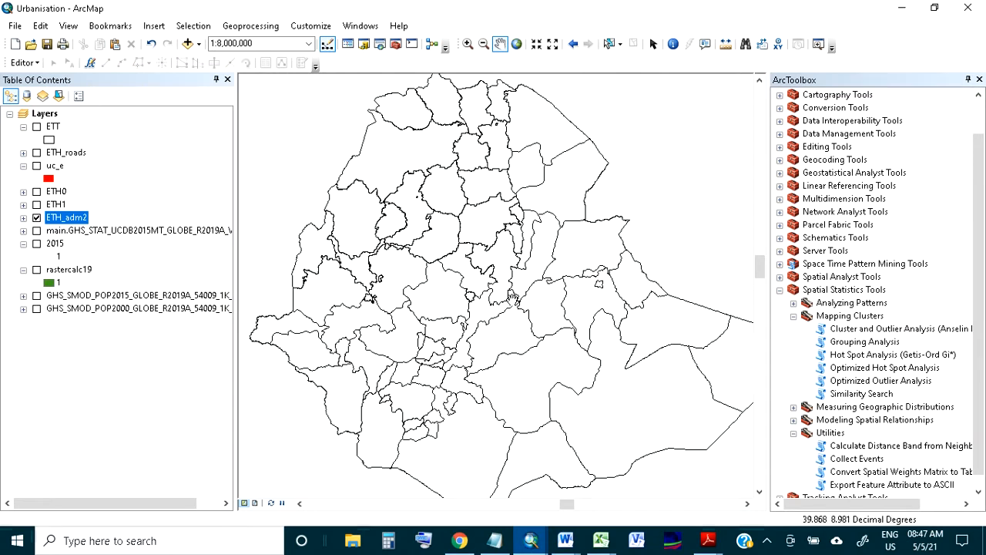
left_click_drag(460, 295, 447, 296)
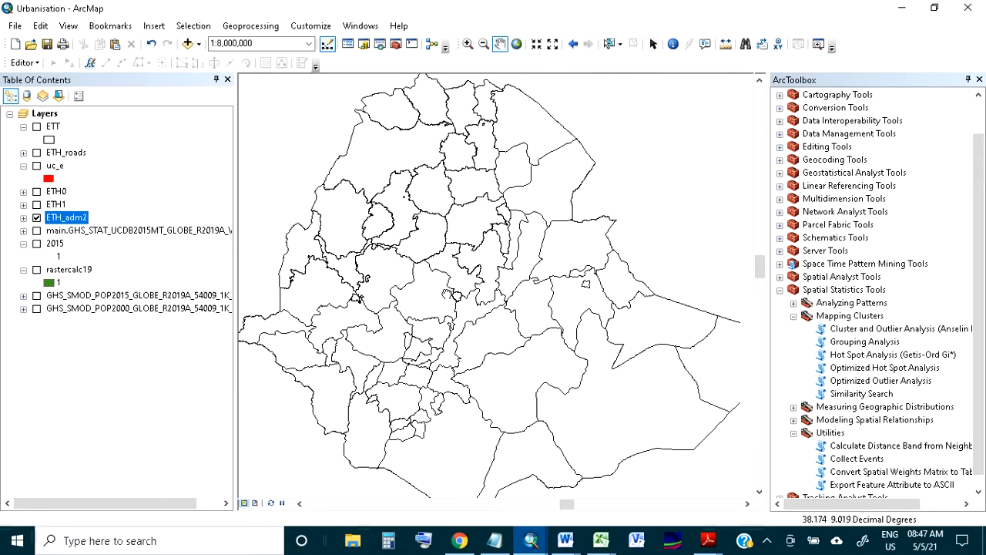
left_click(36, 166)
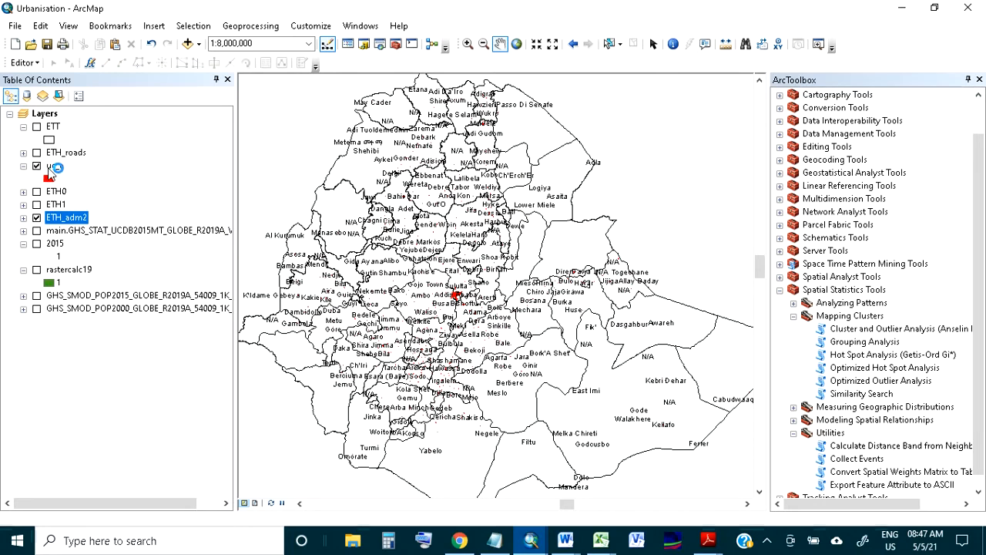
right_click(52, 174)
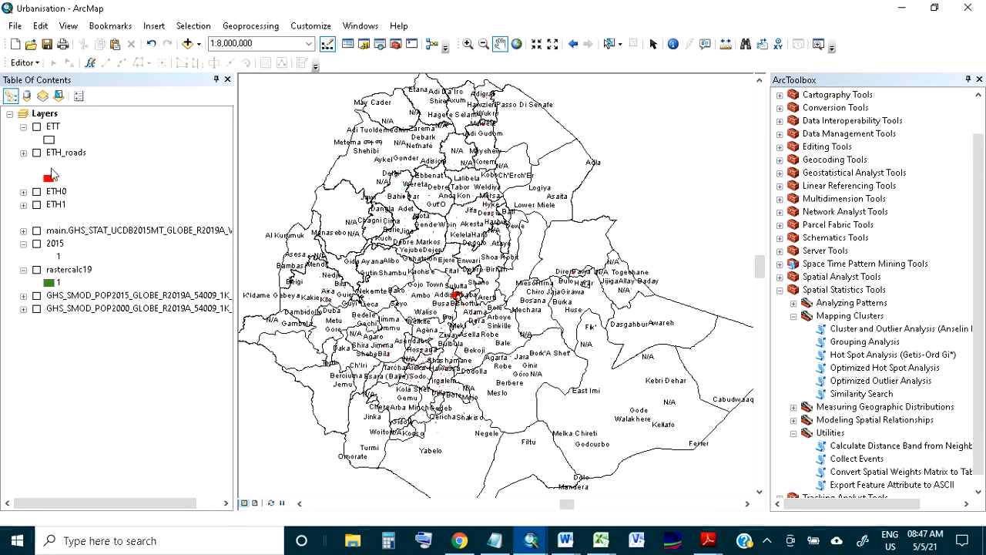
left_click(80, 210)
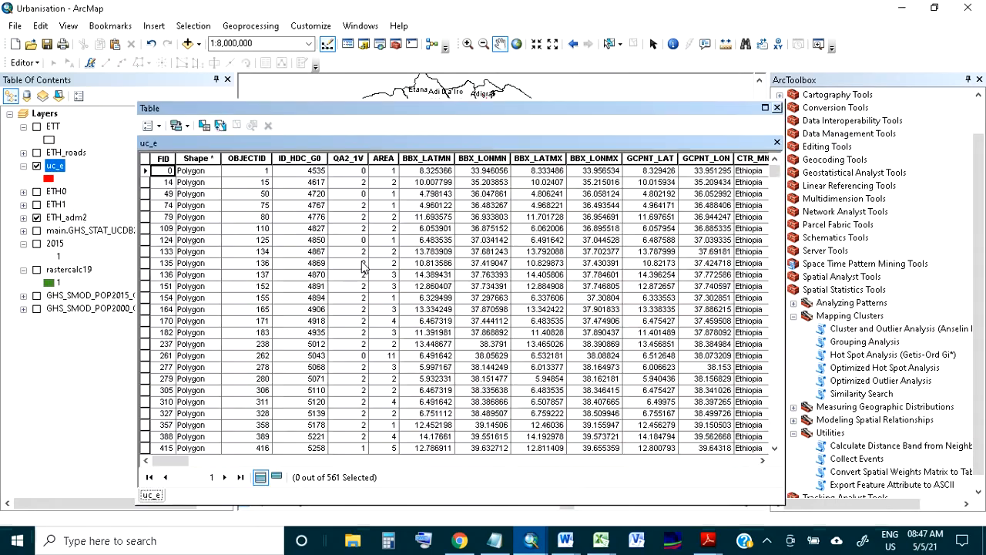
left_click_drag(181, 461, 571, 456)
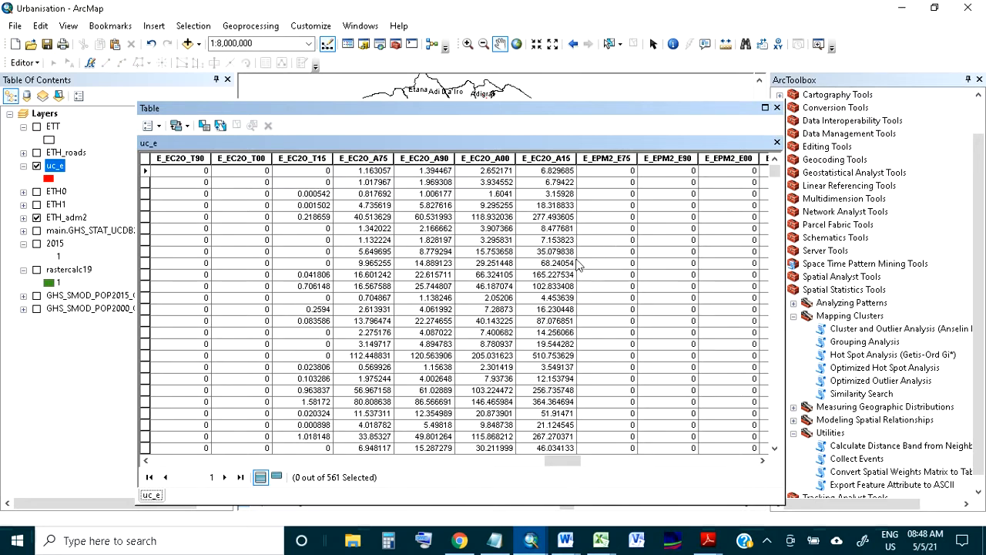
left_click(776, 108)
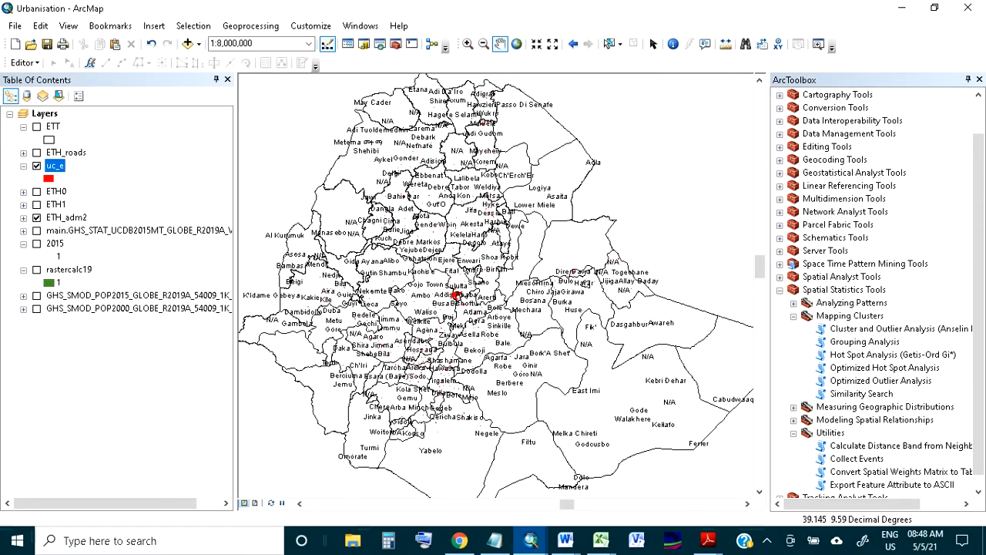
scroll(440, 222, "up", 4)
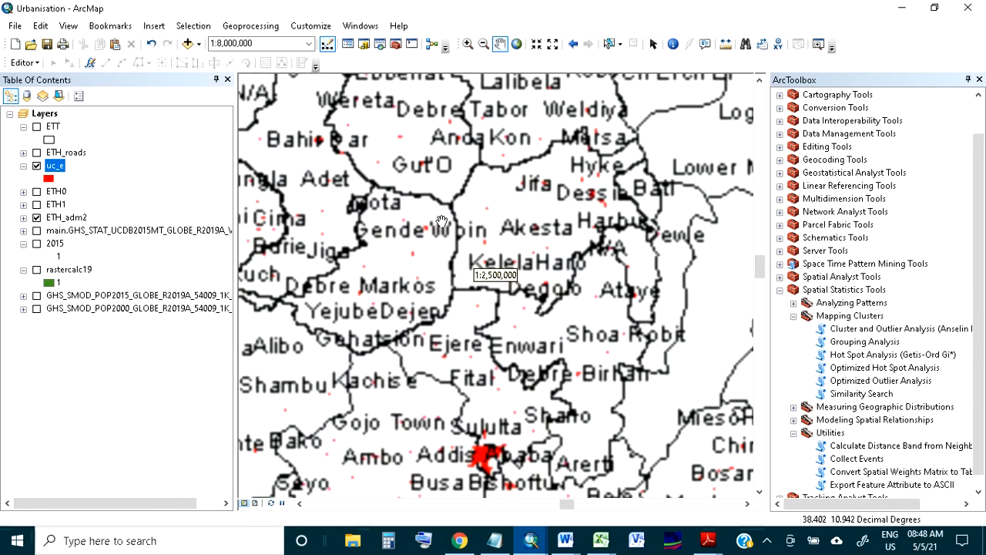
Examine how the labelled uc_e urban centres are distributed across the ETH_adm2 zones in central and northern Ethiopia
scroll(440, 224, "down", 2)
scroll(447, 267, "up", 3)
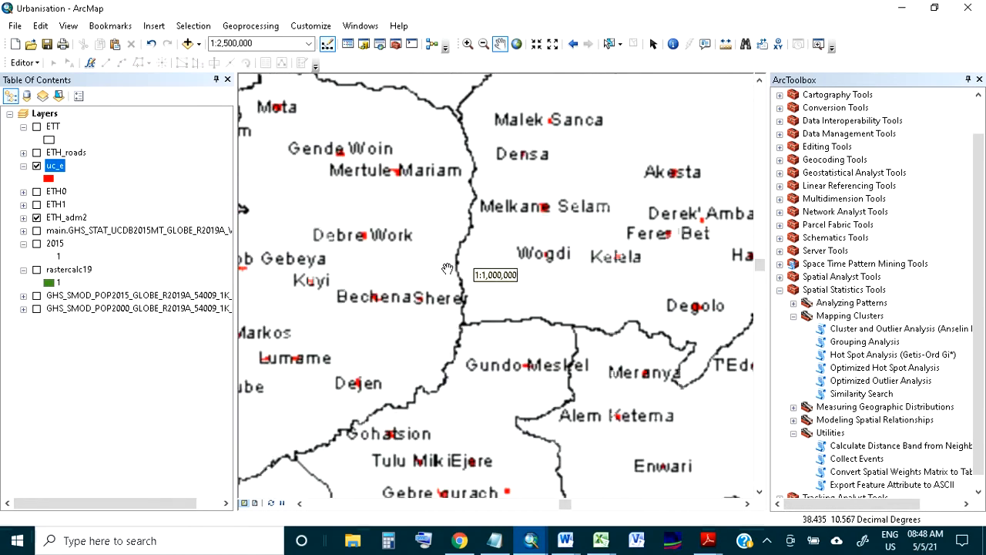
left_click_drag(459, 339, 451, 251)
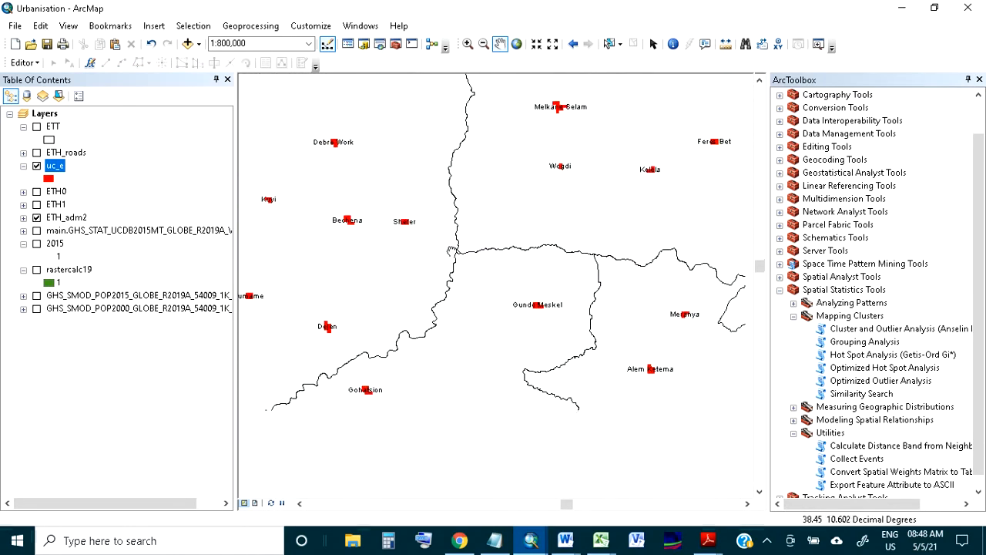
scroll(451, 252, "down", 1)
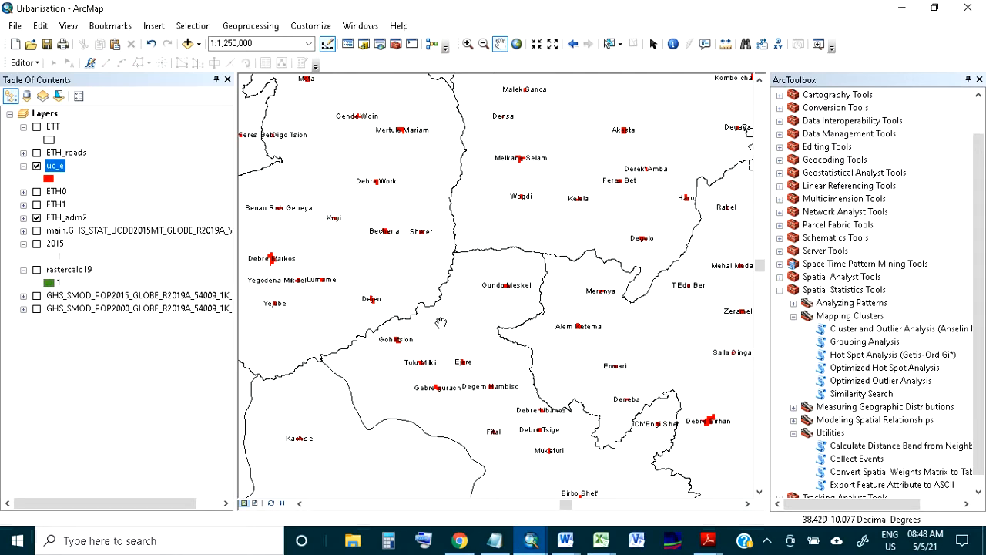
left_click_drag(478, 310, 436, 331)
scroll(589, 288, "up", 3)
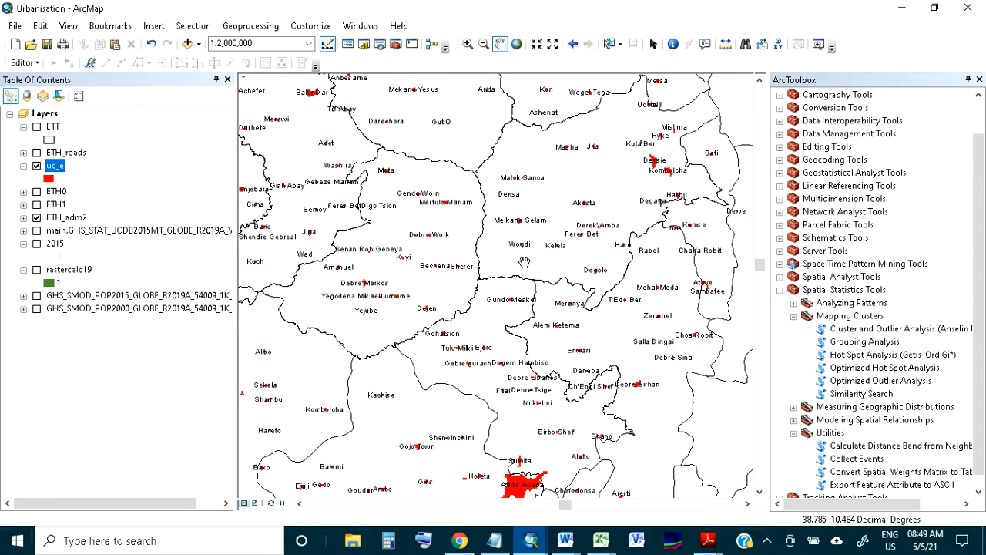
scroll(524, 262, "up", 3)
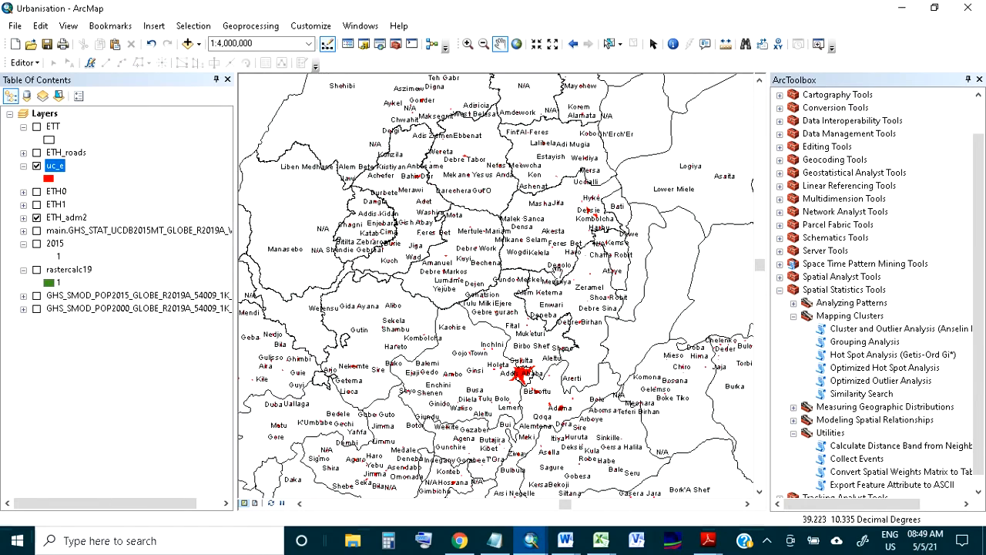
left_click_drag(668, 261, 620, 347)
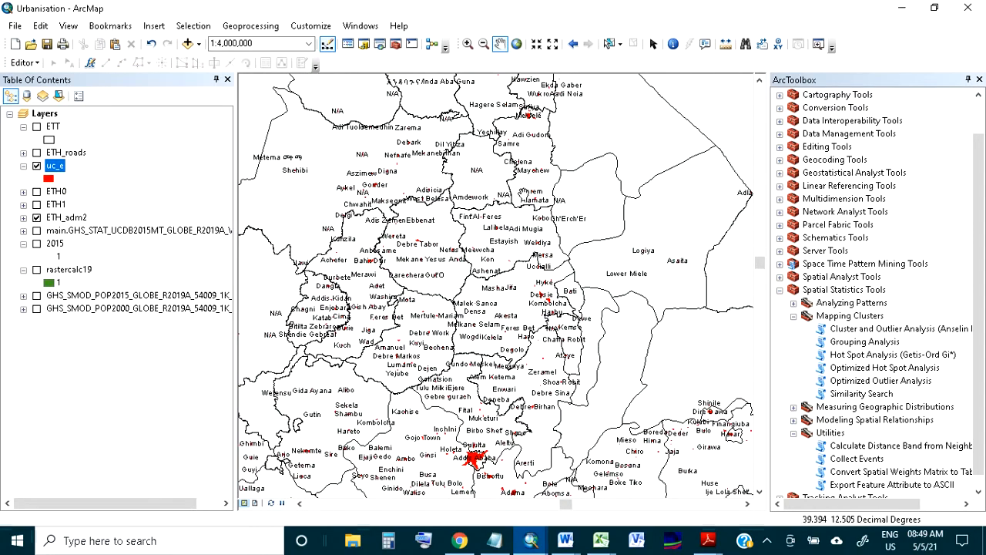
left_click_drag(524, 197, 540, 306)
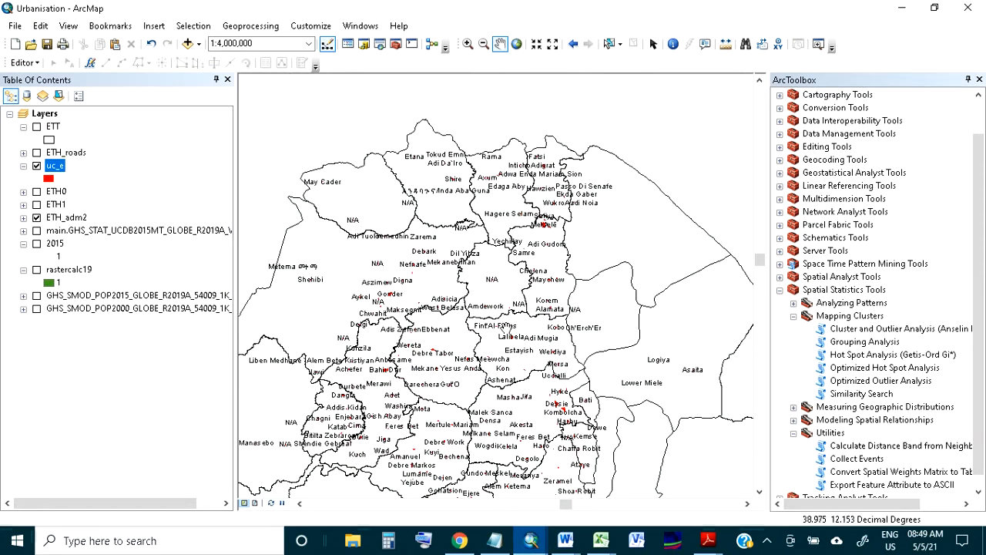
left_click_drag(505, 337, 493, 316)
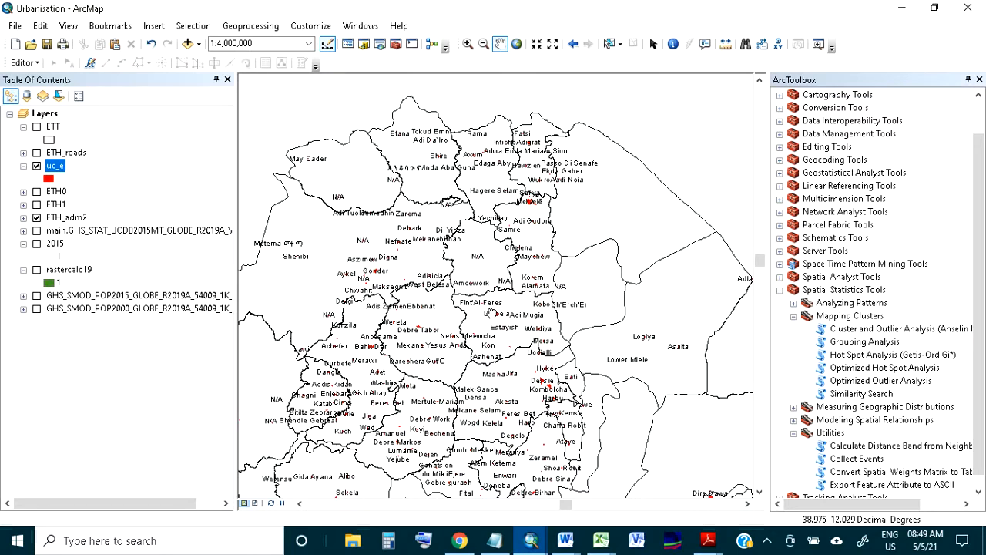
left_click_drag(463, 389, 459, 360)
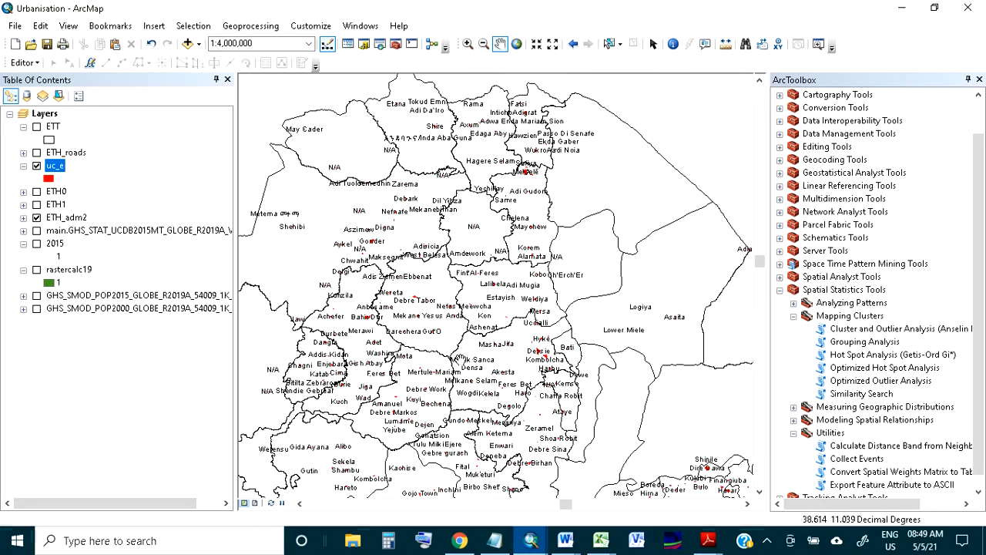
left_click_drag(487, 413, 500, 395)
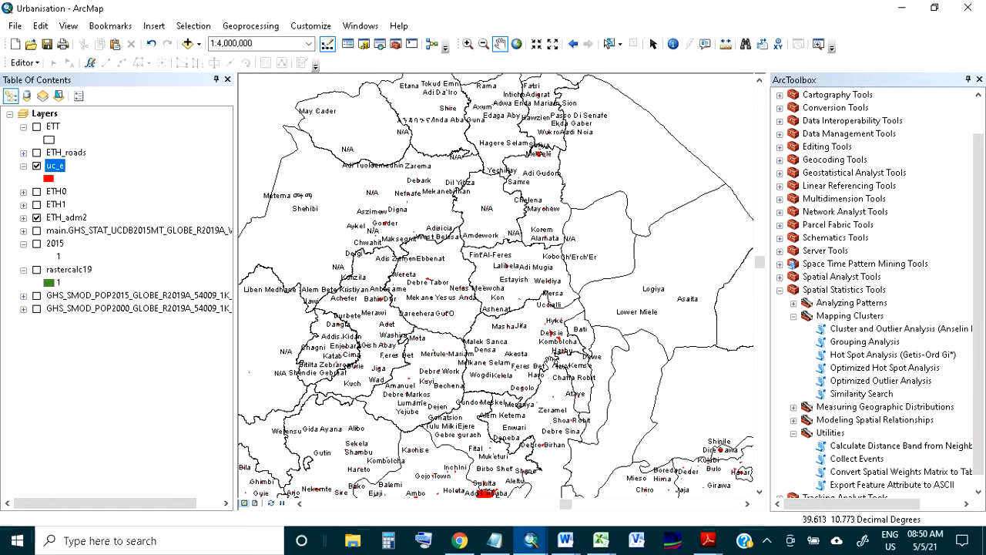
left_click_drag(492, 161, 493, 206)
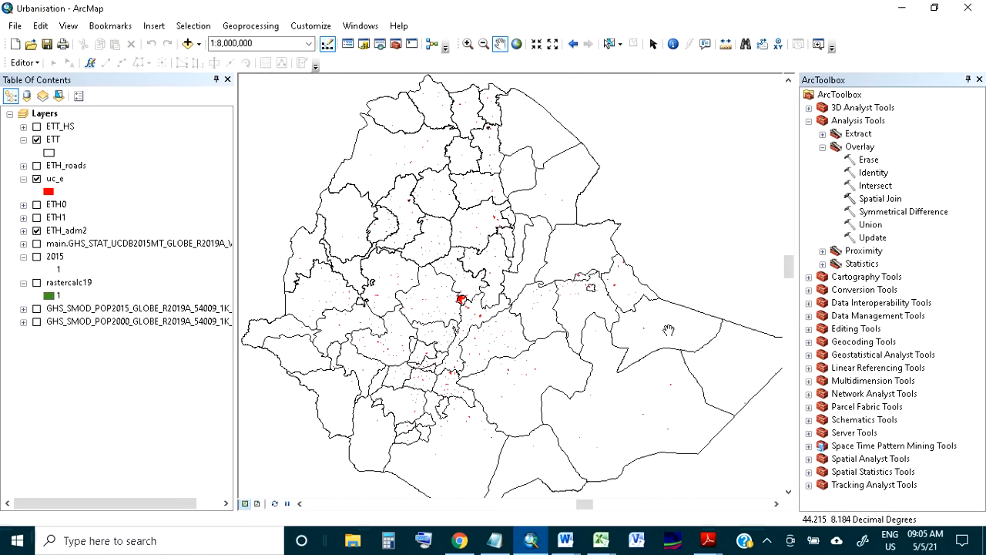
Set up a Spatial Join with ETH_adm2 as the target features and uc_e as the join features
left_click(880, 199)
double_click(880, 199)
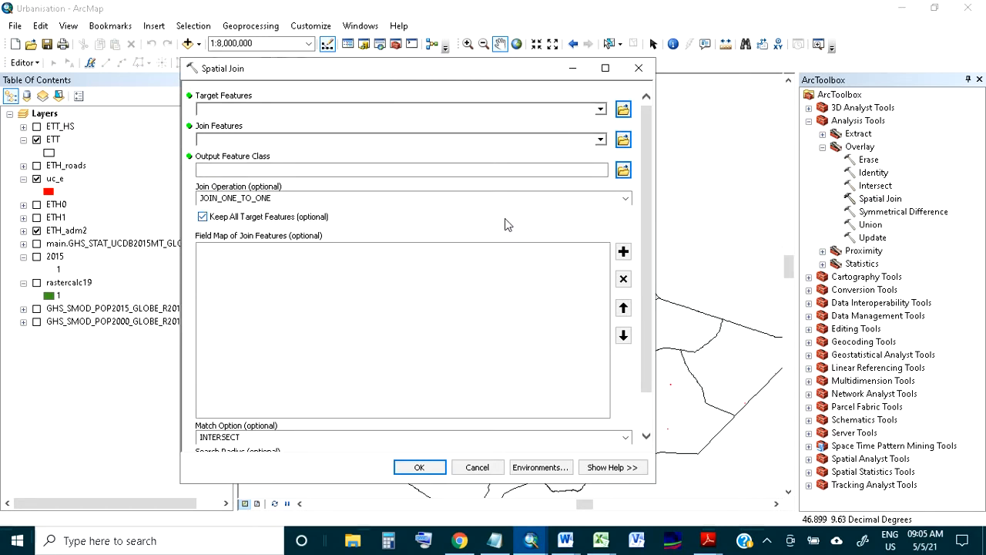
left_click(600, 110)
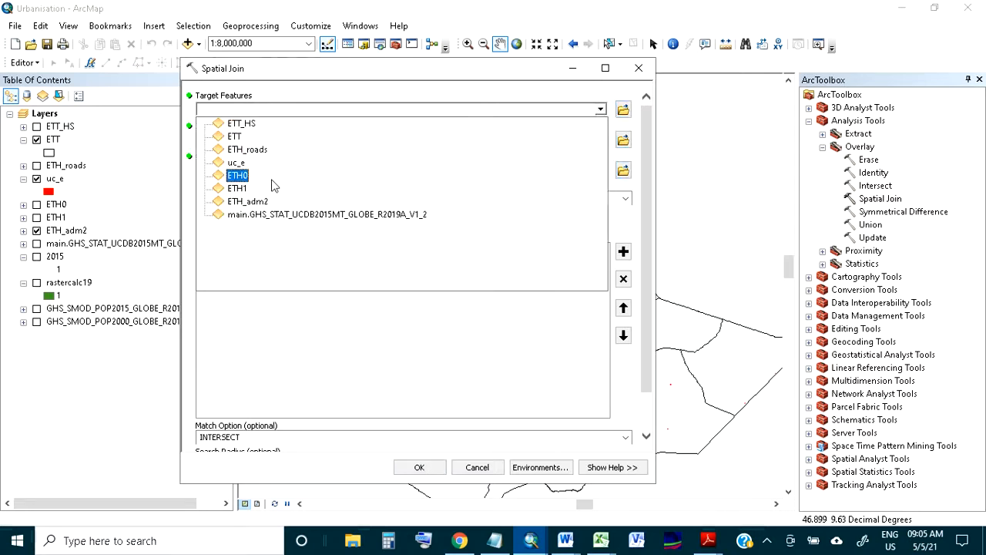
left_click(248, 201)
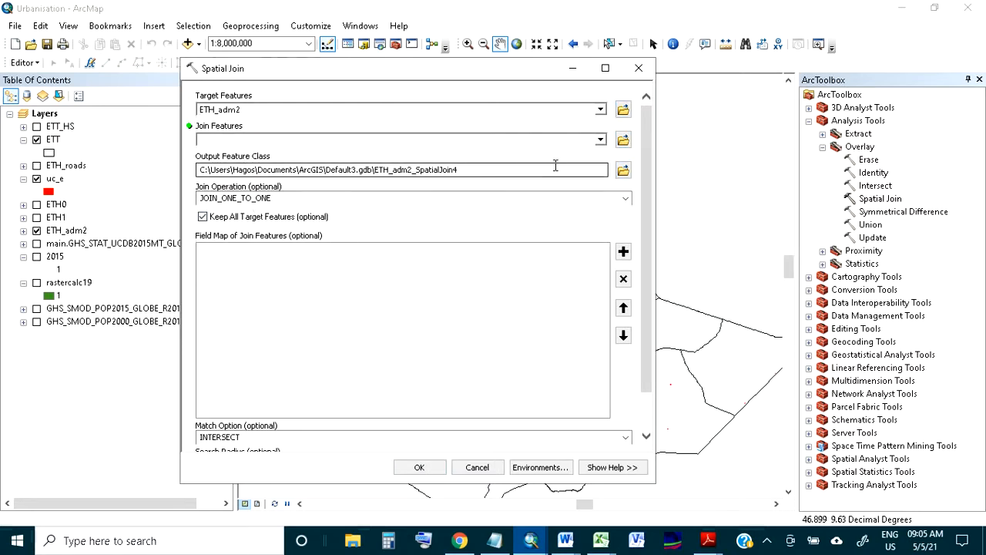
left_click(600, 139)
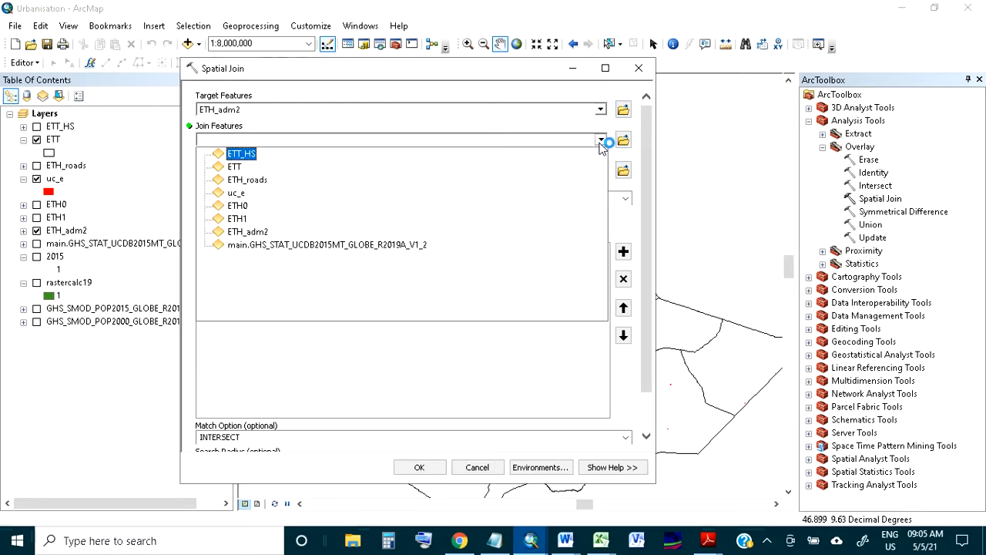
left_click(237, 193)
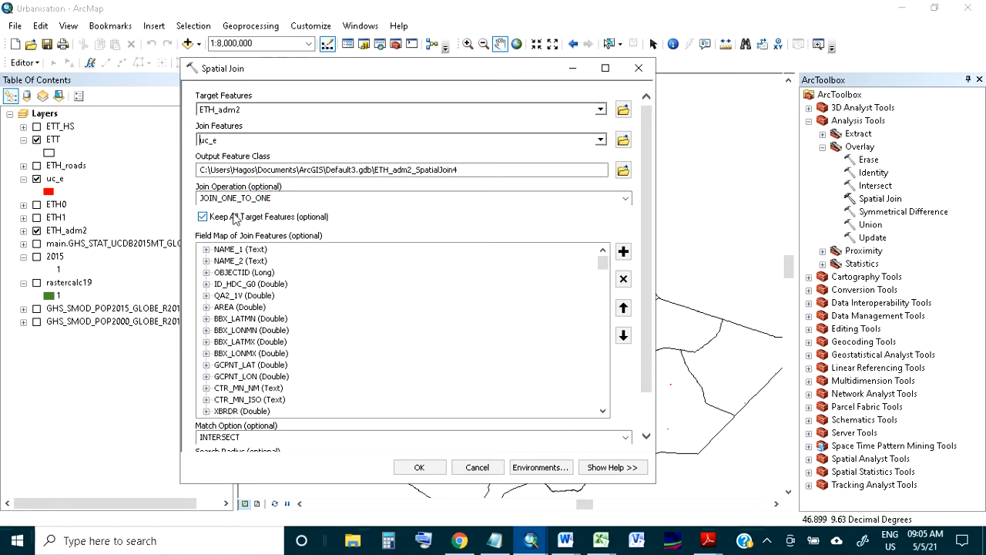
Review the match options of the Spatial Join, keeping INTERSECT, and leave the tool without running it
left_click_drag(649, 211, 650, 256)
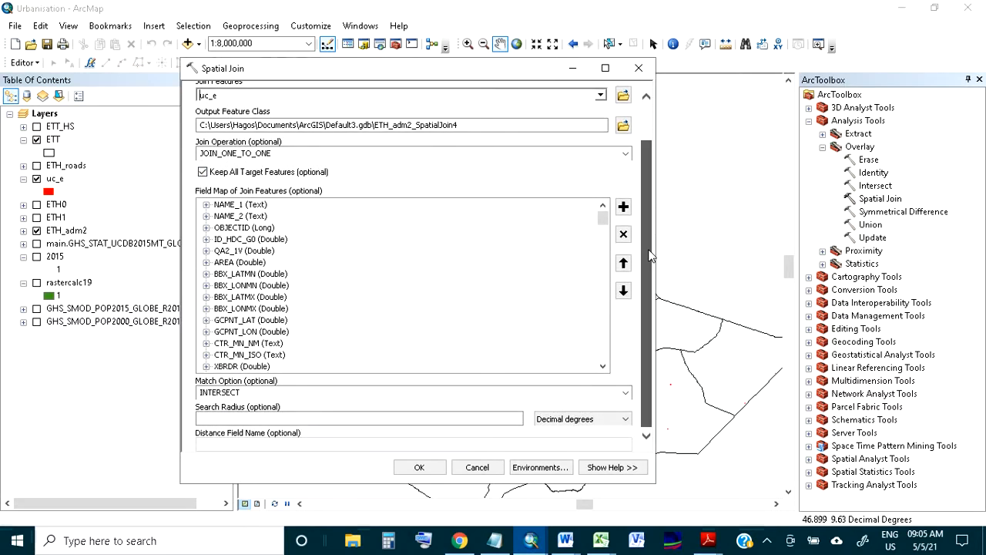
left_click(626, 393)
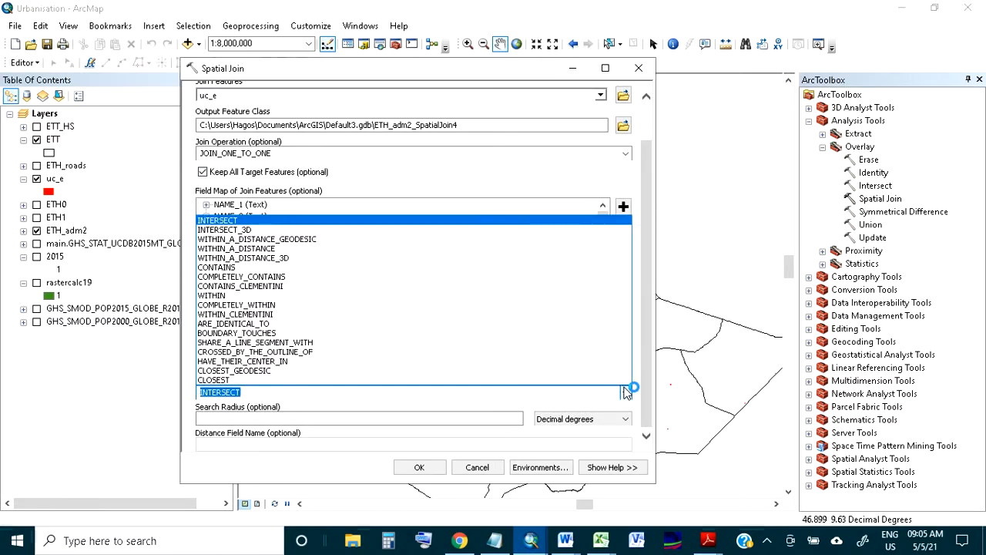
left_click(627, 392)
left_click_drag(649, 321, 650, 271)
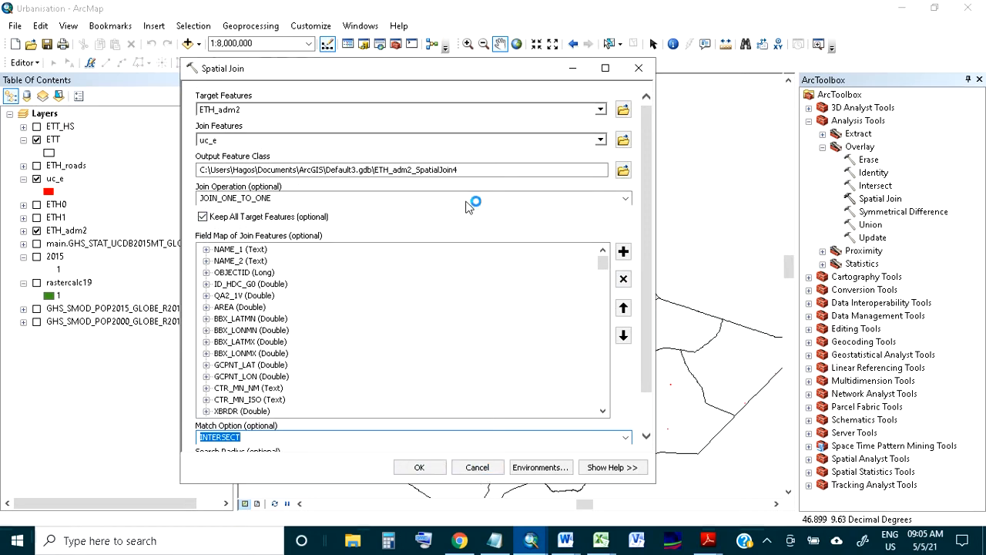
left_click(477, 467)
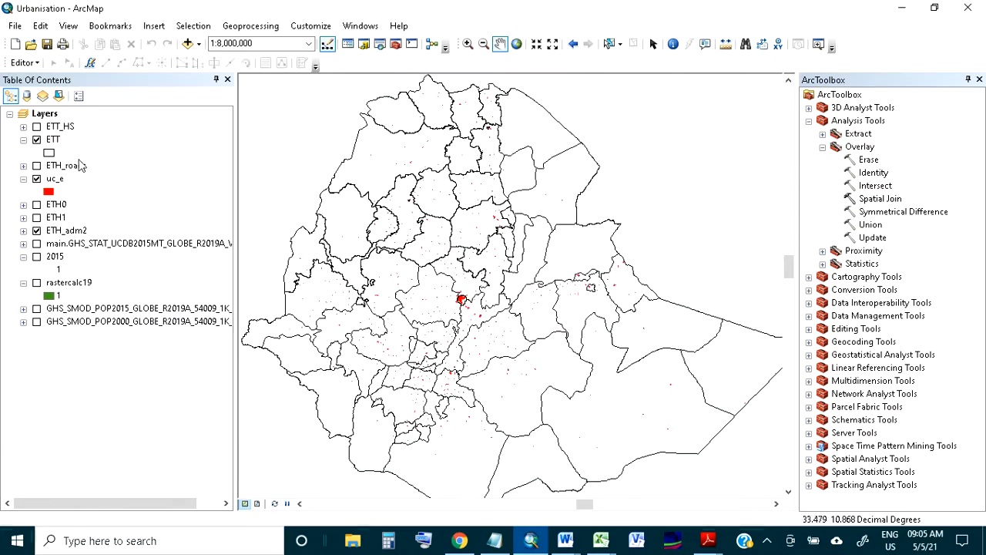
Look through the joined columns of the ETT layer's attribute table, ending at the P75 to P15 population fields
right_click(57, 140)
left_click(119, 183)
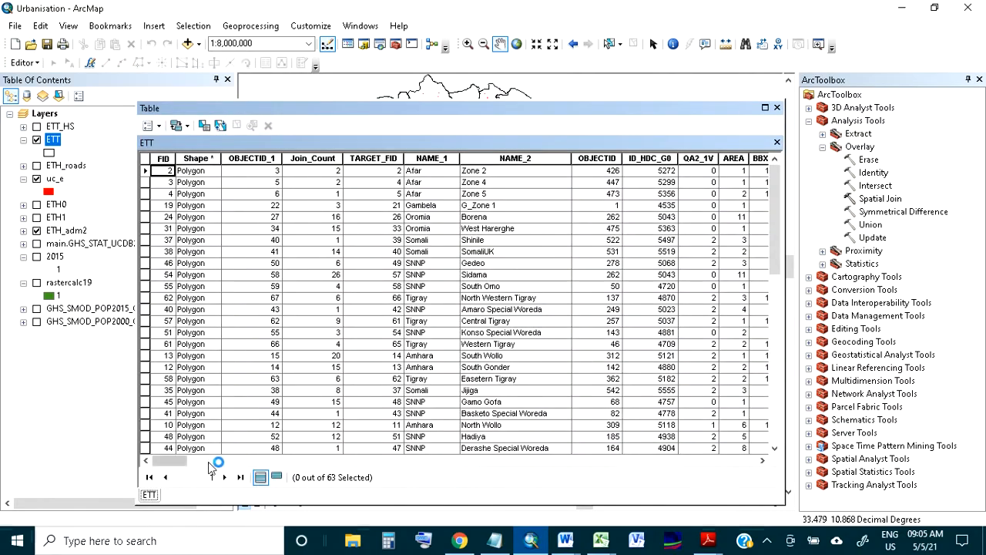
left_click_drag(166, 460, 605, 458)
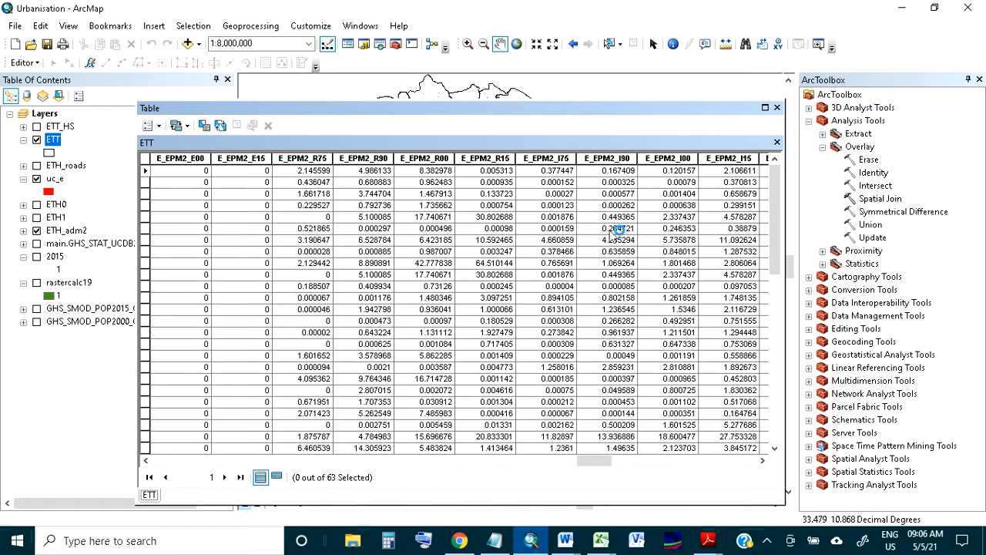
left_click_drag(588, 462, 487, 461)
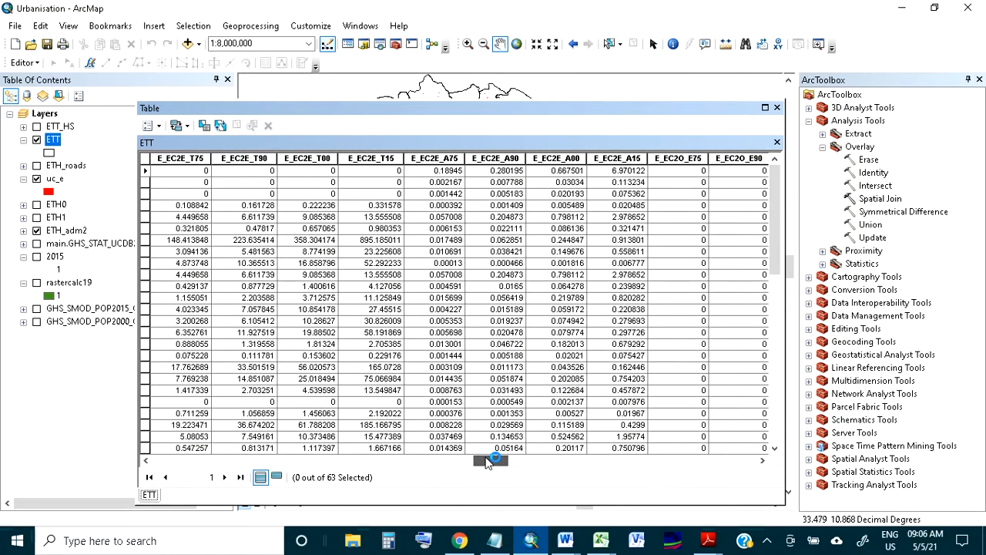
left_click_drag(487, 461, 339, 476)
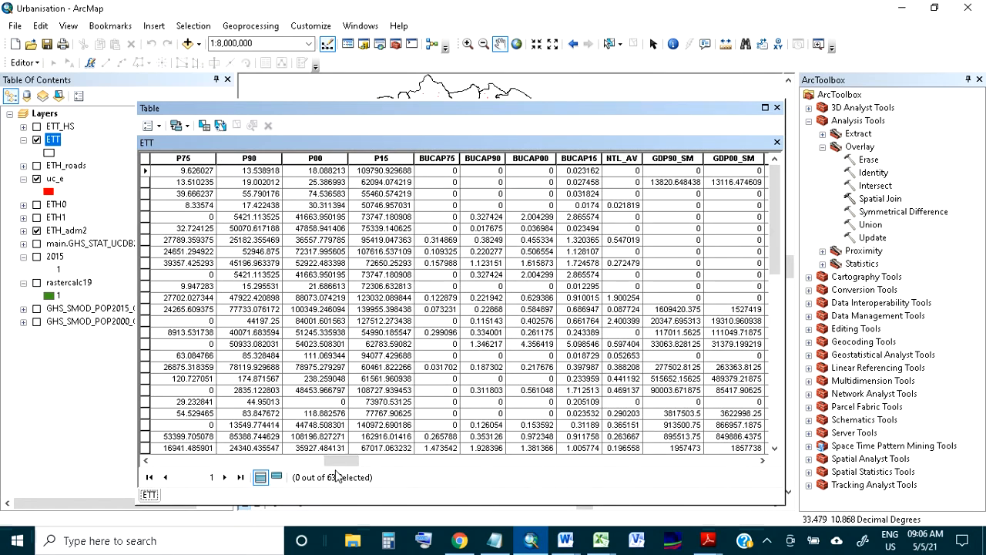
Sort the ETT table by P15 in ascending and descending order and review that field's statistics, closing the table
double_click(382, 160)
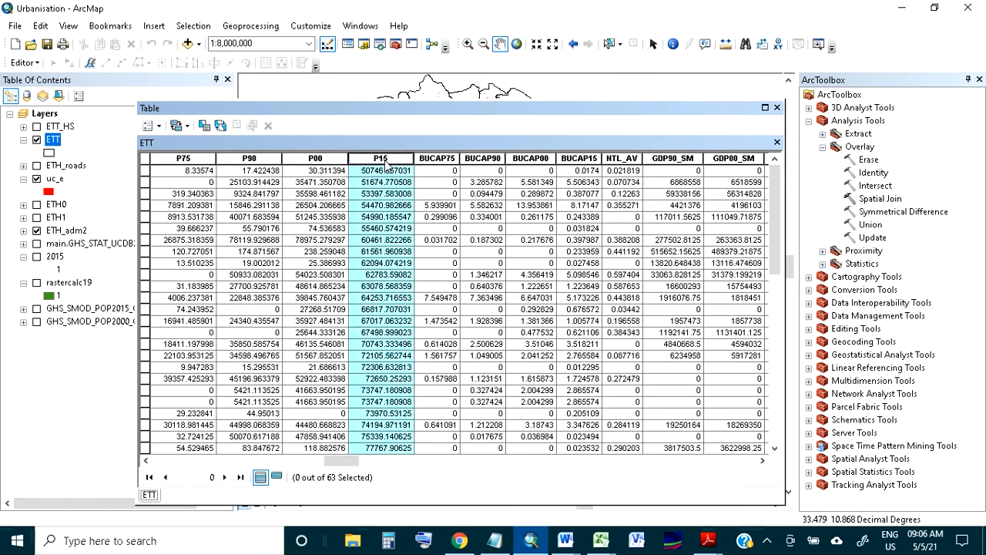
double_click(383, 159)
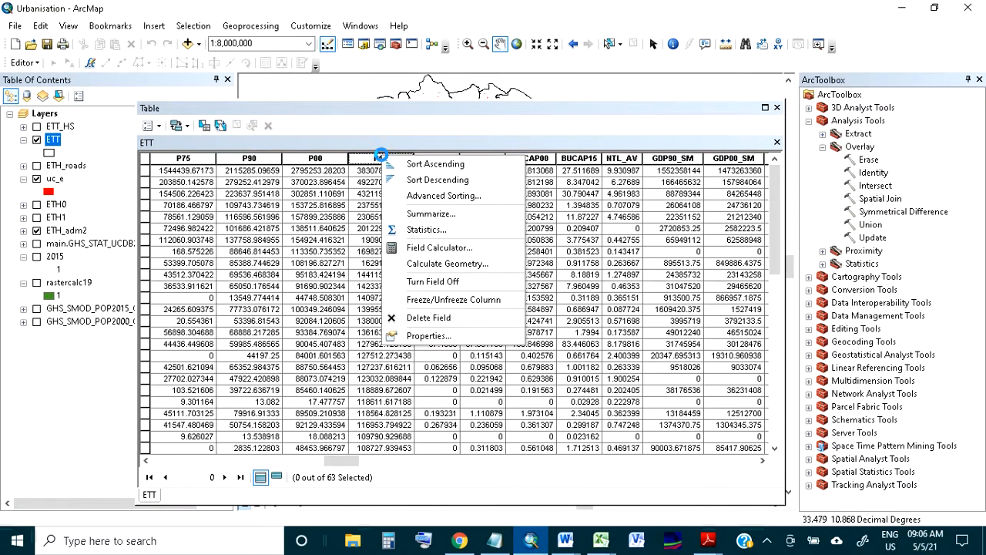
left_click(419, 232)
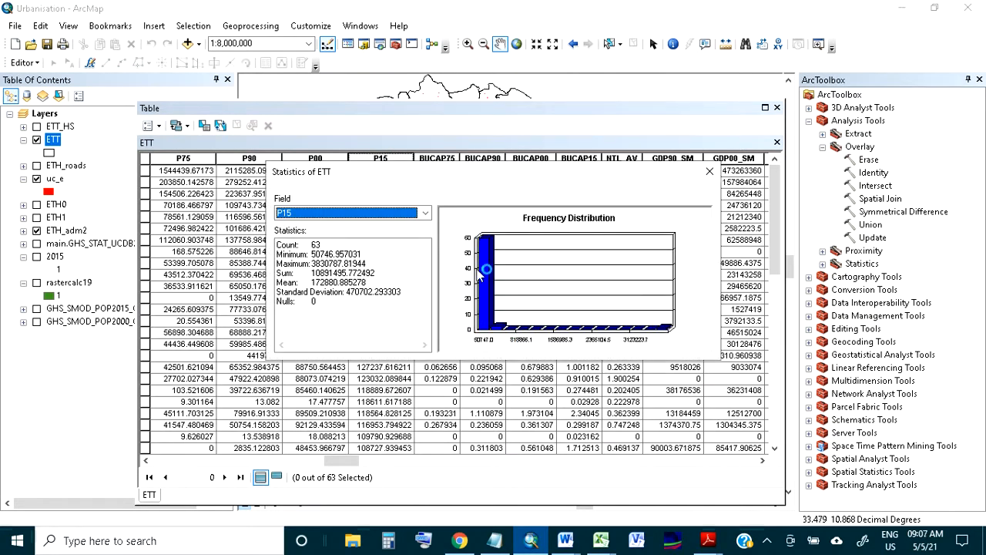
left_click(710, 171)
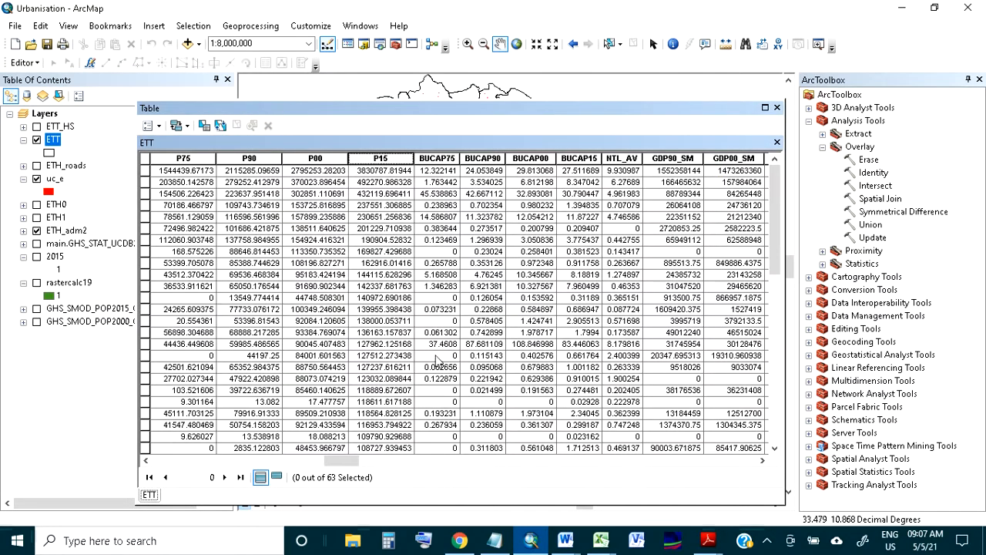
mouse_move(343, 459)
left_mouse_down()
mouse_move(397, 466)
mouse_move(343, 466)
left_mouse_up()
left_click(777, 107)
Examine the spread of urban centres across the zones around Addis Ababa and northern and eastern Ethiopia
left_click_drag(423, 306, 439, 301)
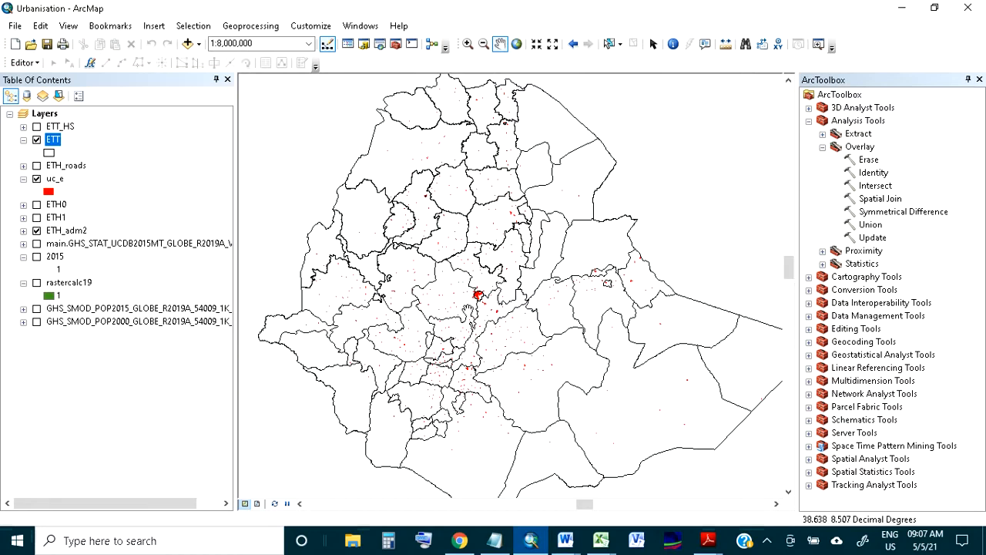
scroll(486, 277, "up", 2)
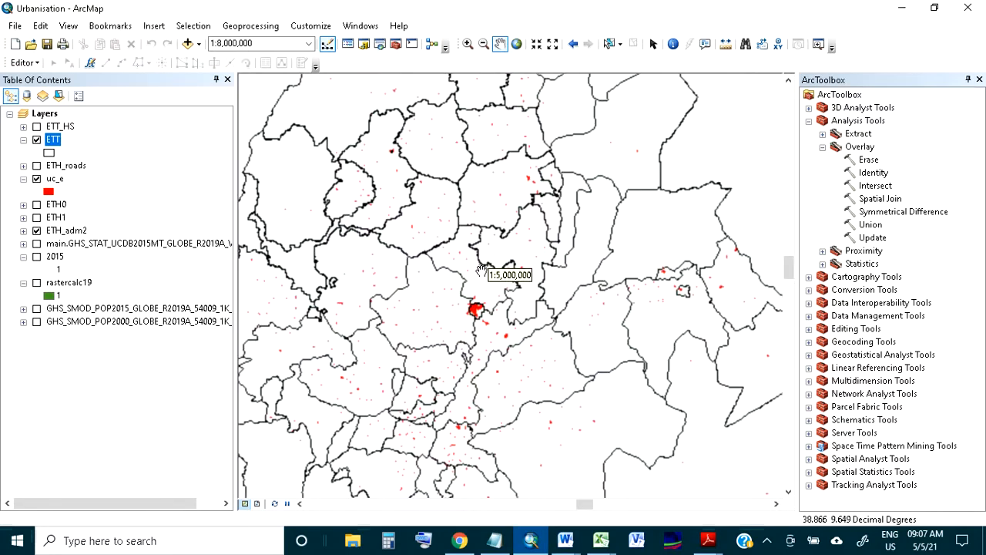
left_click_drag(524, 243, 503, 357)
scroll(477, 307, "down", 1)
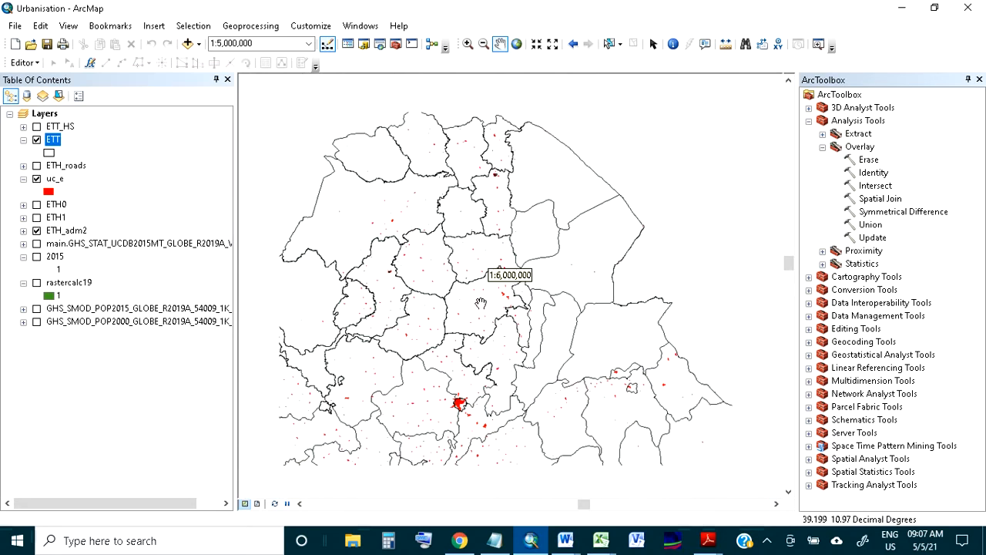
left_click_drag(475, 359, 465, 267)
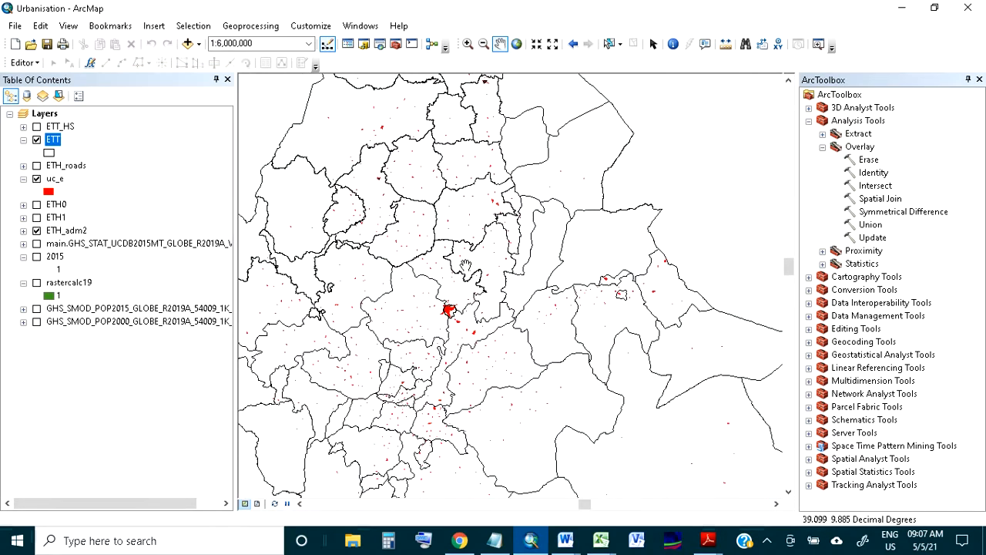
left_click_drag(509, 241, 568, 276)
left_click_drag(529, 355, 500, 344)
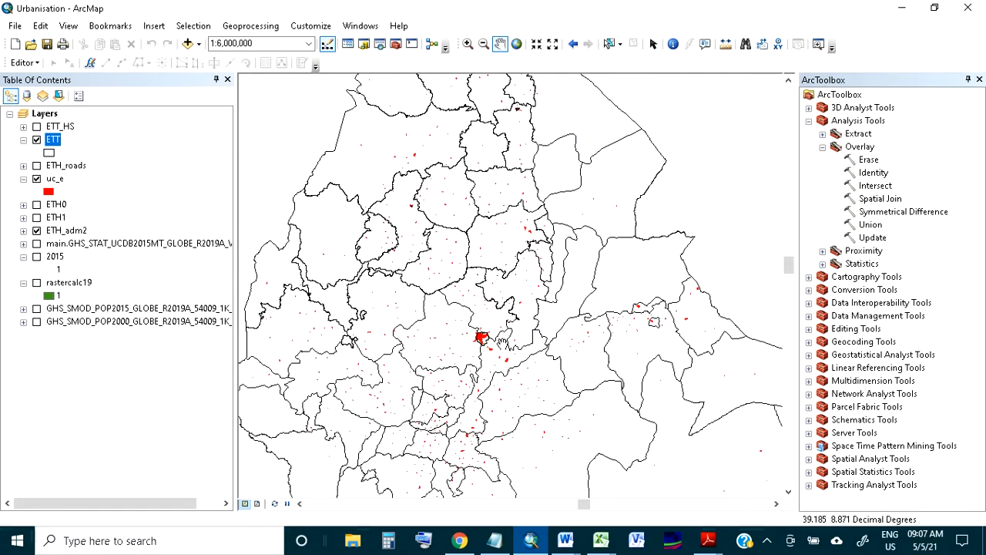
left_click_drag(502, 344, 479, 337)
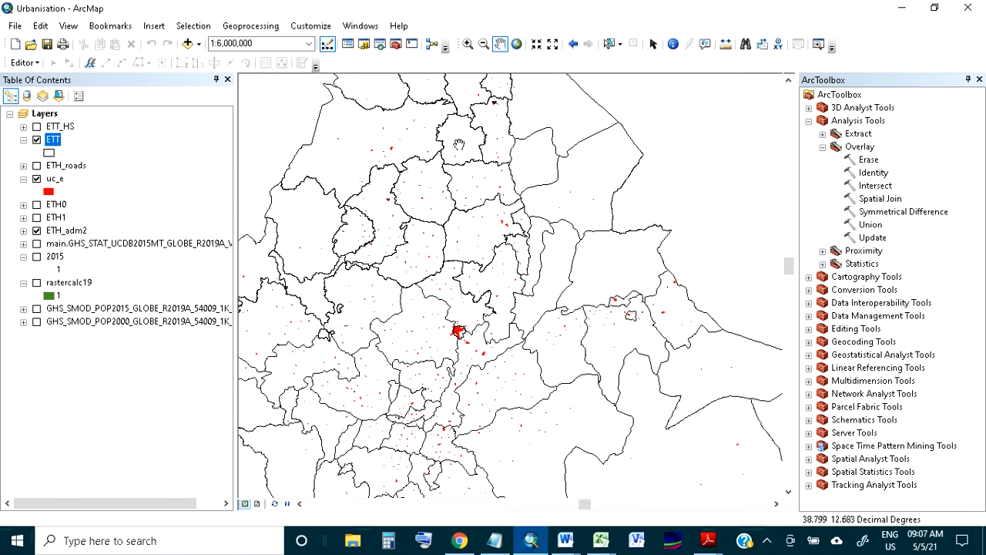
Check which fields the ETH_adm2 layer's attribute table holds, closing the table again
left_click(68, 231)
right_click(68, 230)
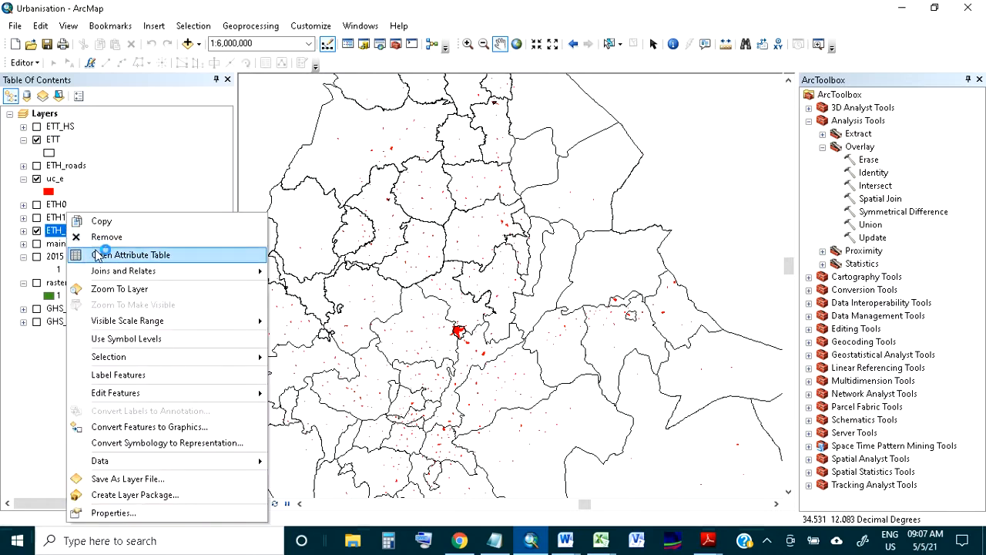
left_click(99, 255)
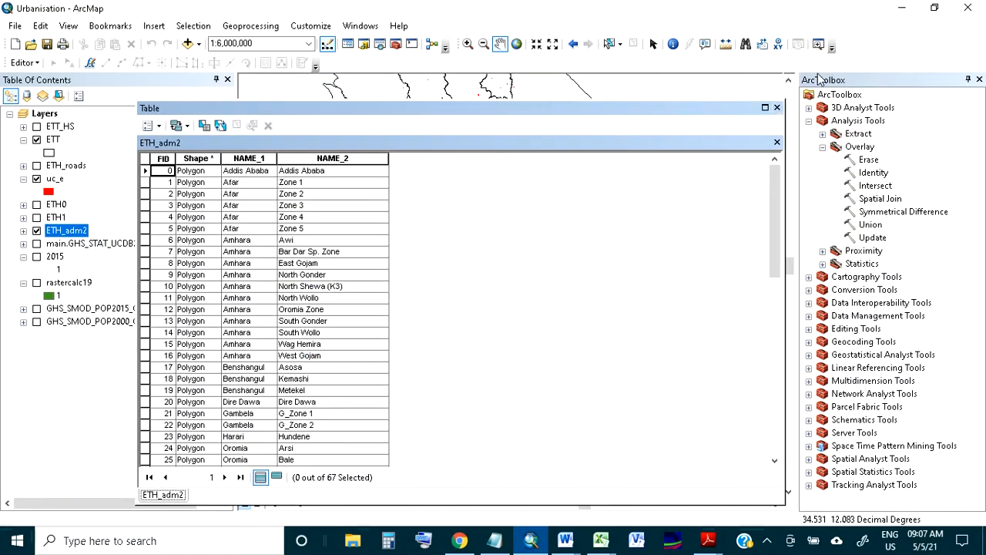
left_click(777, 108)
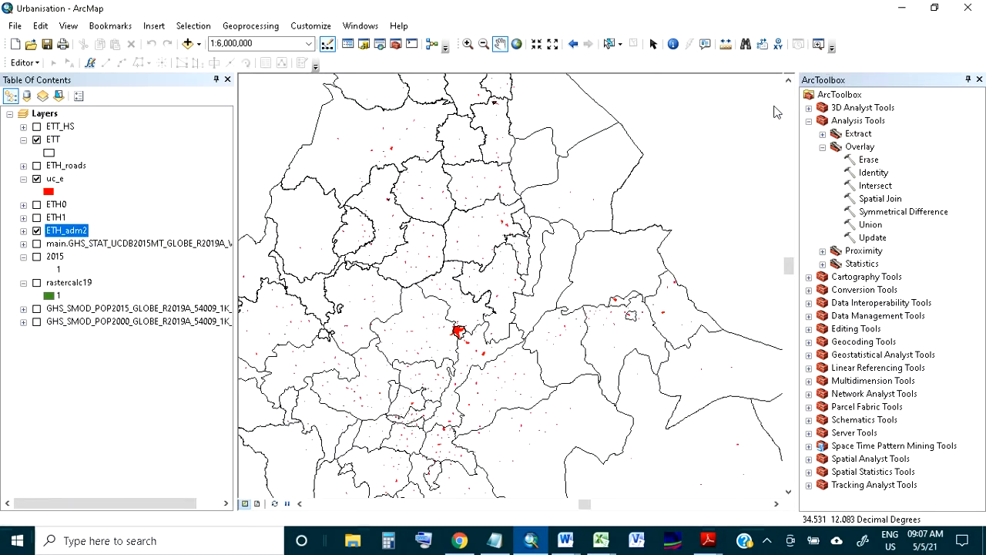
Look through the ETT layer's attribute table to its end and back to the E_CPM2 fields
right_click(57, 142)
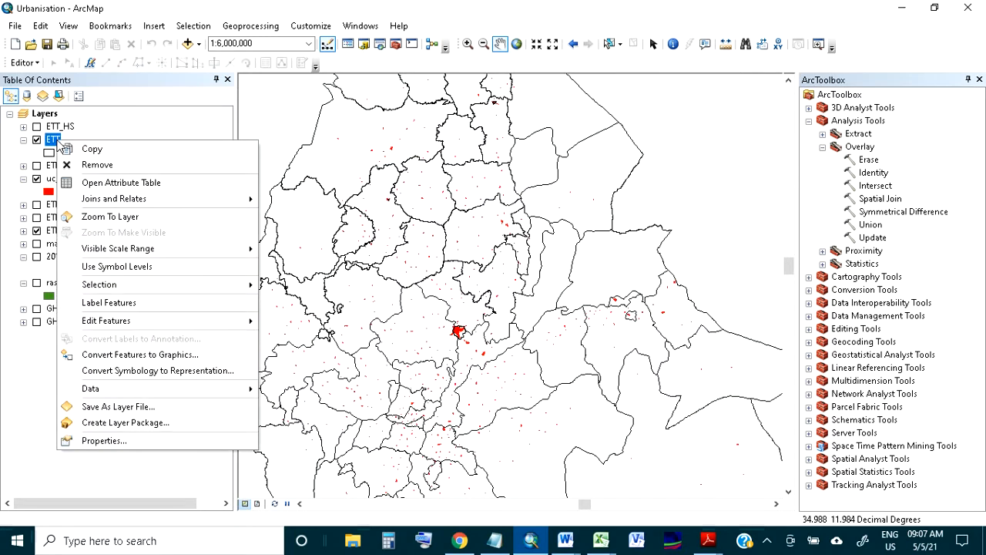
left_click(115, 185)
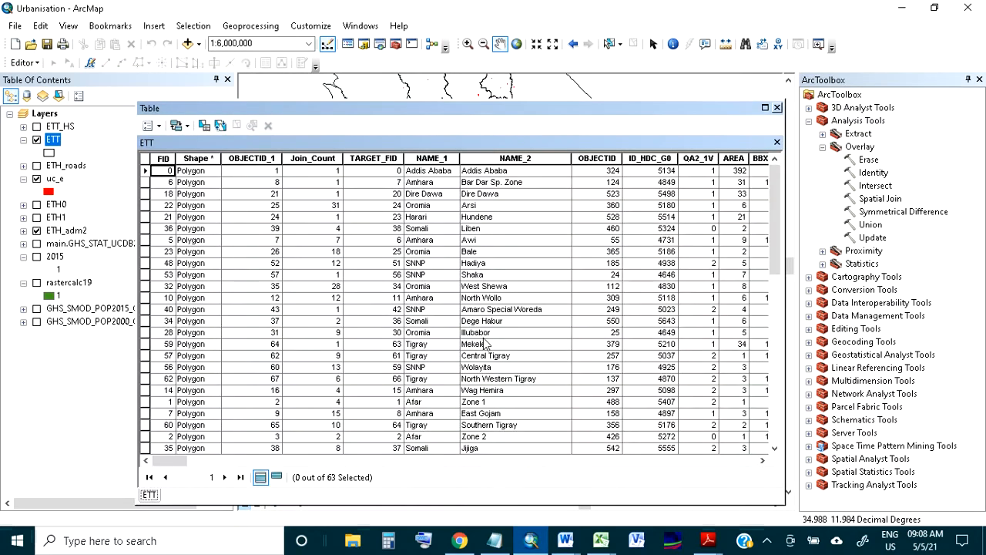
left_click_drag(164, 460, 742, 443)
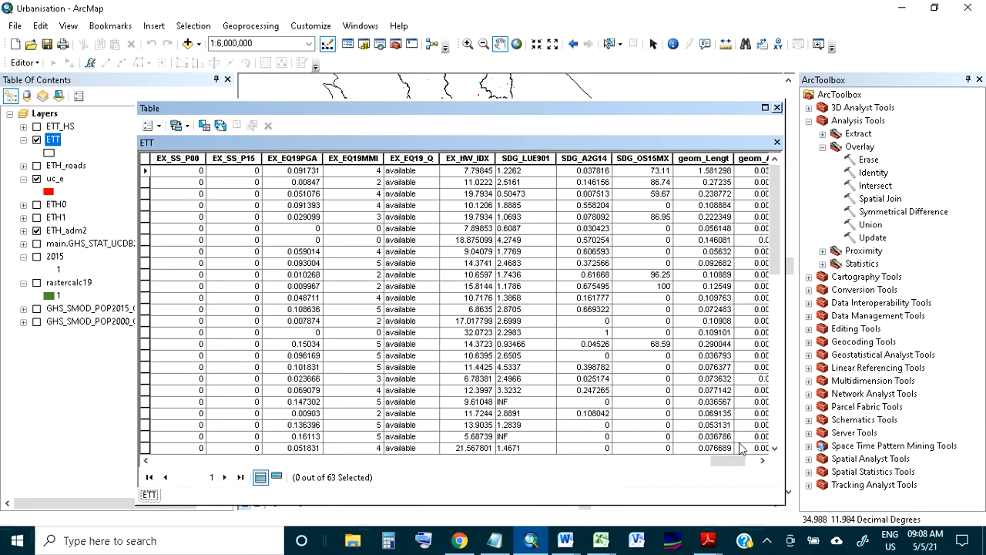
left_click_drag(726, 457, 648, 458)
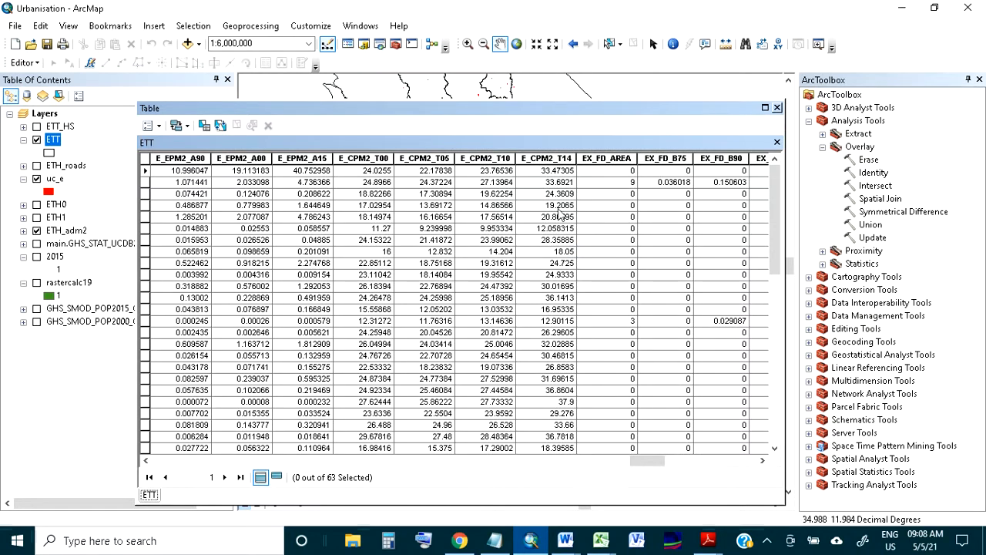
Sort the ETT table by E_CPM2_T14 in ascending order and review that field's statistics, closing the table
left_click(547, 158)
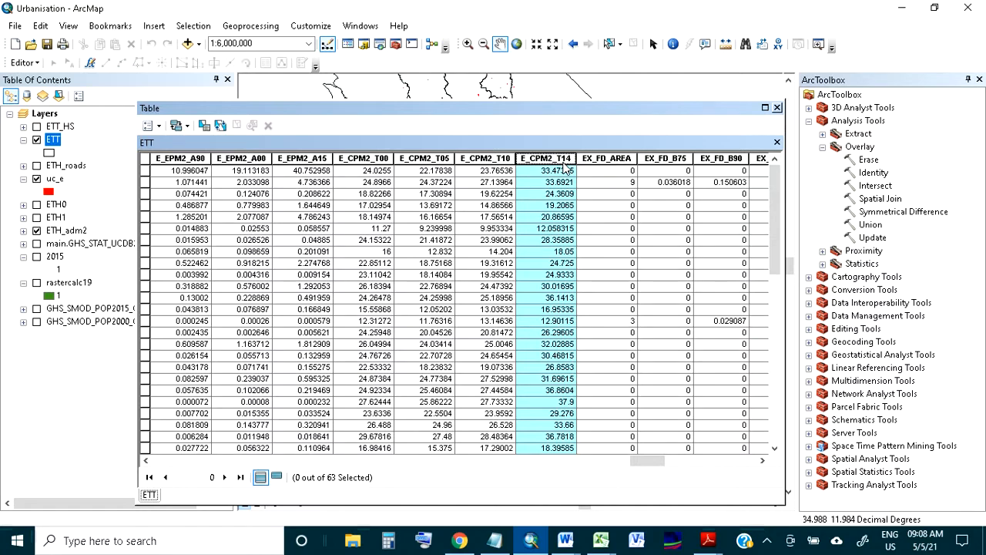
double_click(557, 158)
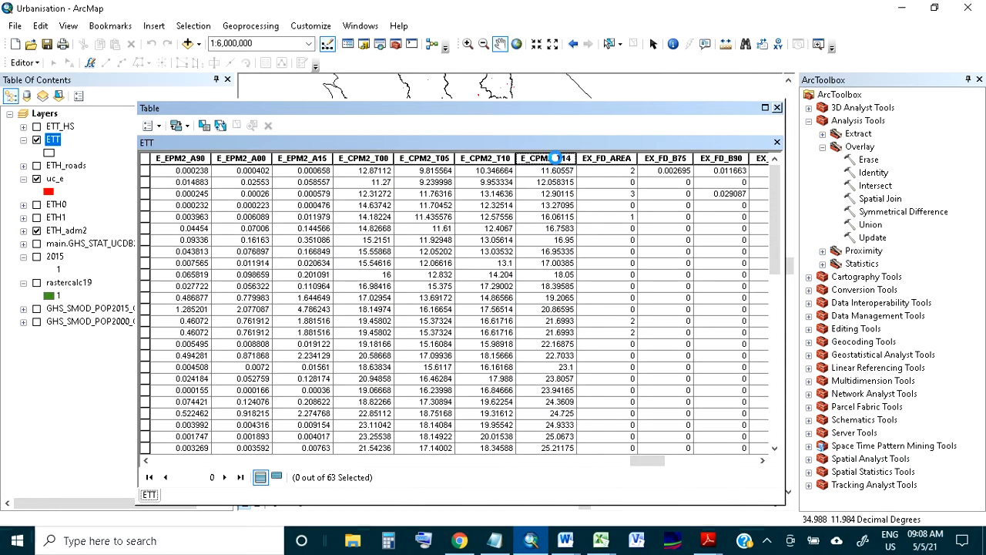
right_click(555, 158)
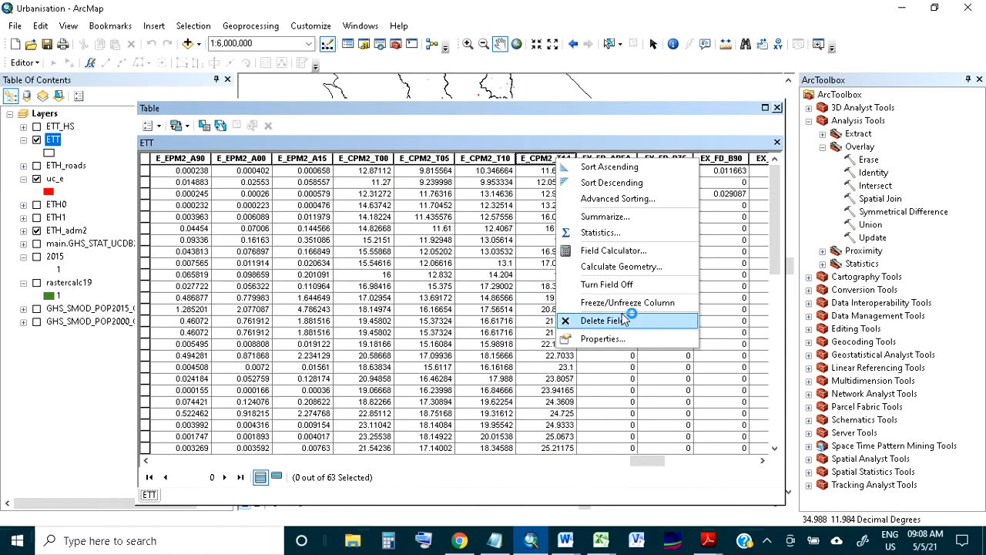
left_click(637, 235)
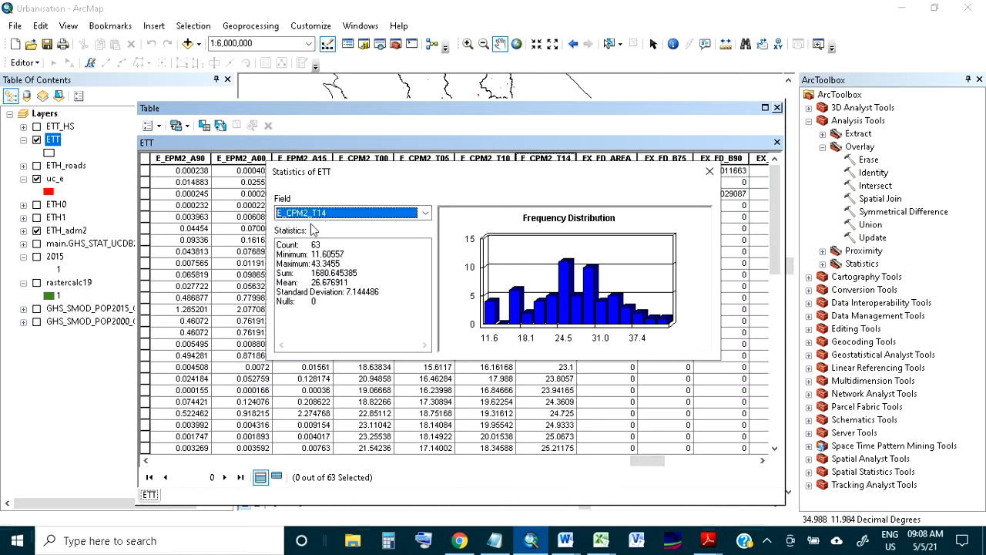
left_click(713, 174)
left_click(543, 159)
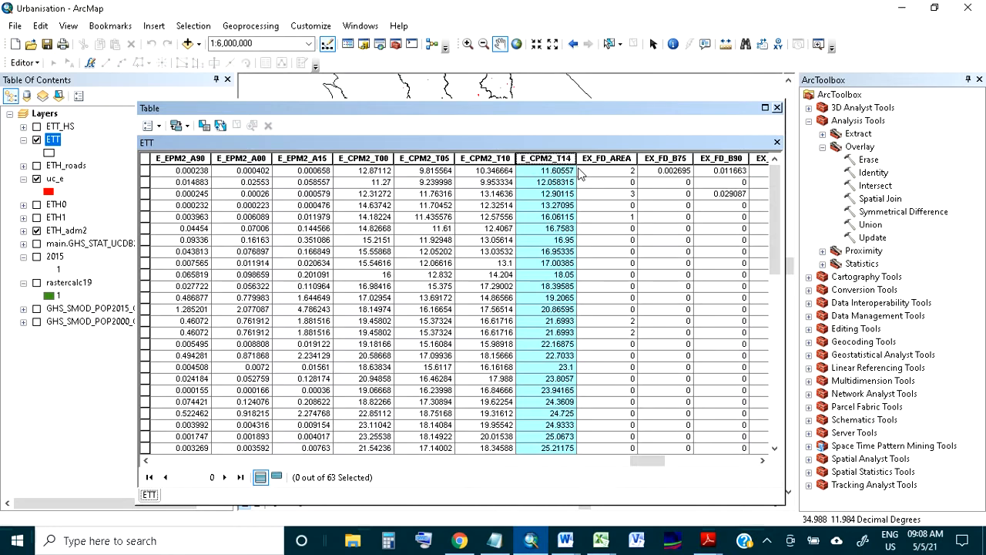
left_click(777, 107)
Review the spatial relationship options of Hot Spot Analysis (Getis-Ord Gi*) and leave the tool without running it
left_click(810, 121)
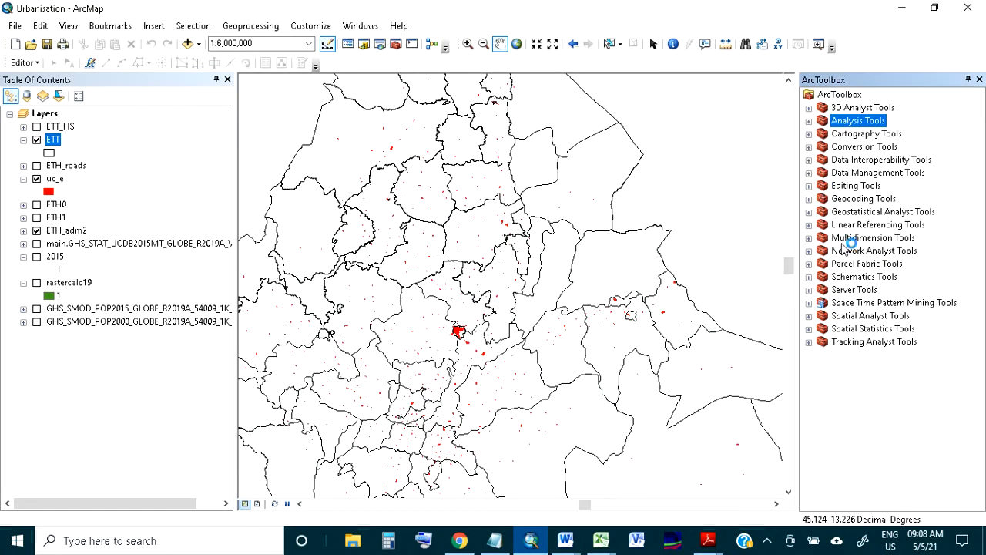
left_click(809, 329)
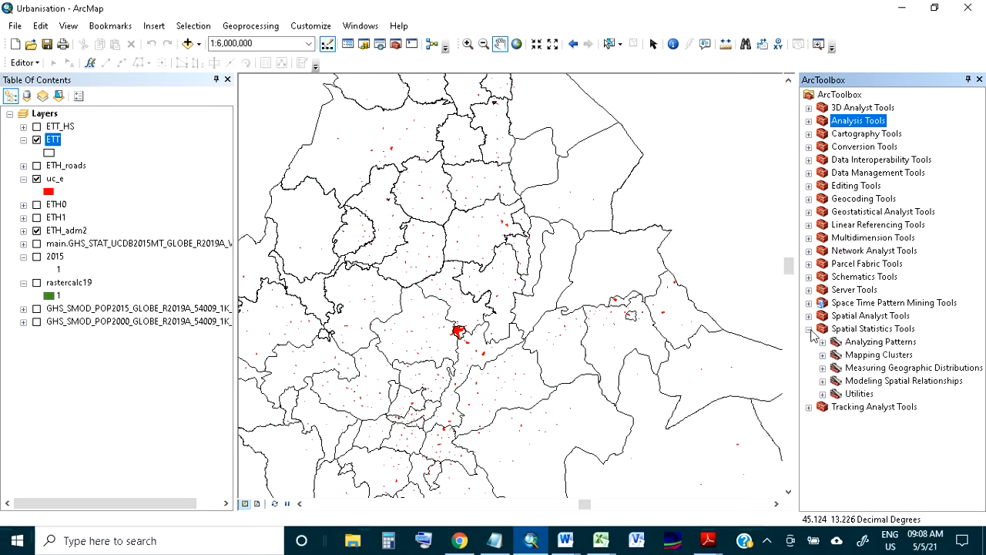
left_click(822, 355)
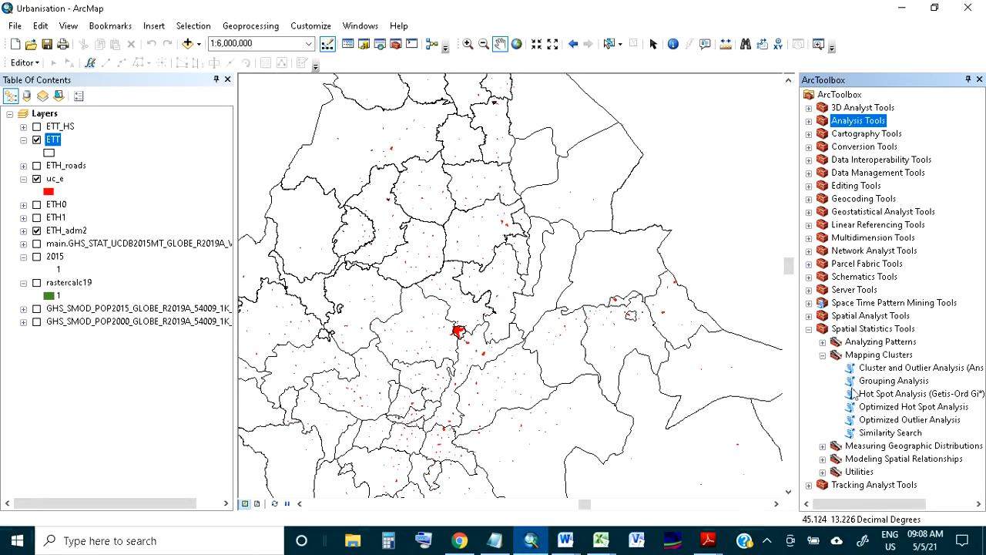
double_click(882, 394)
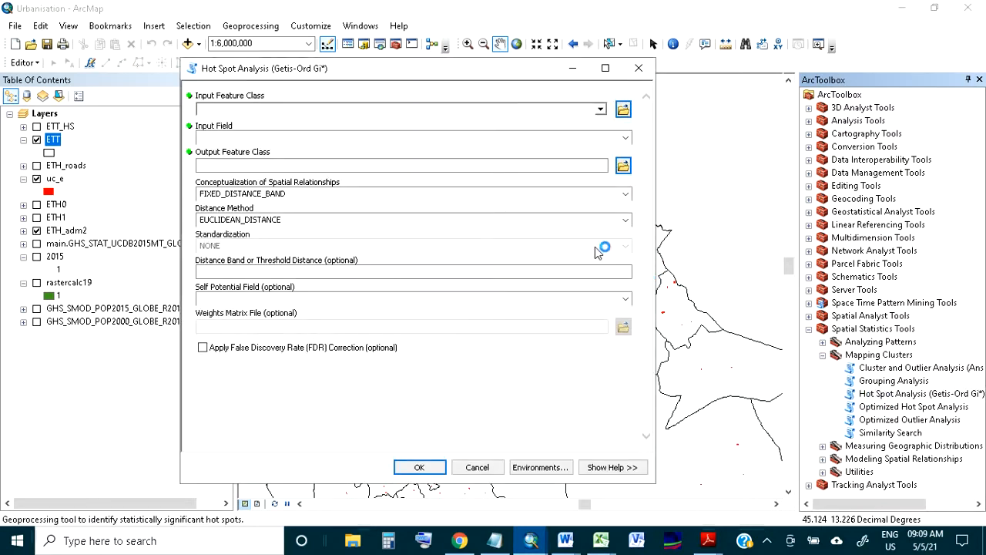
left_click_drag(400, 75, 482, 93)
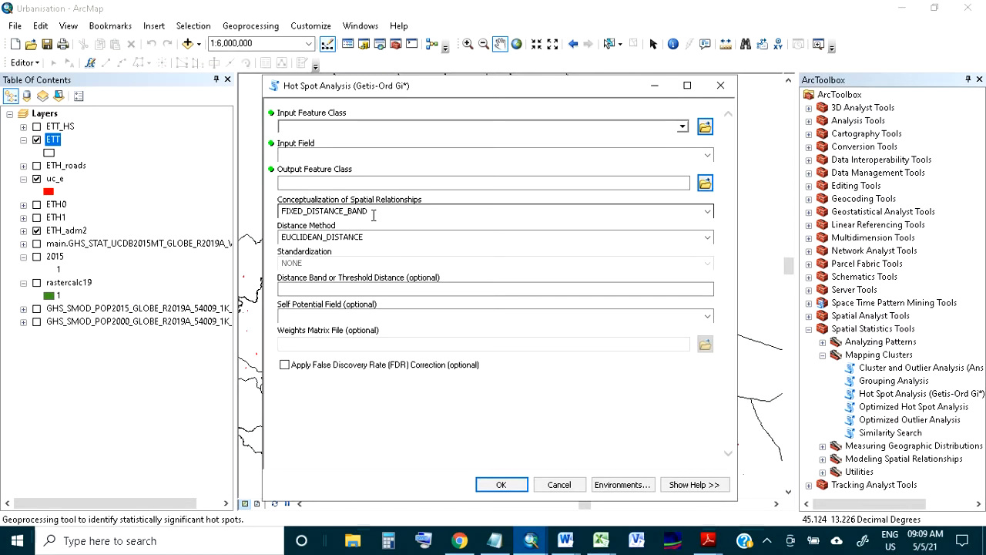
left_click(708, 212)
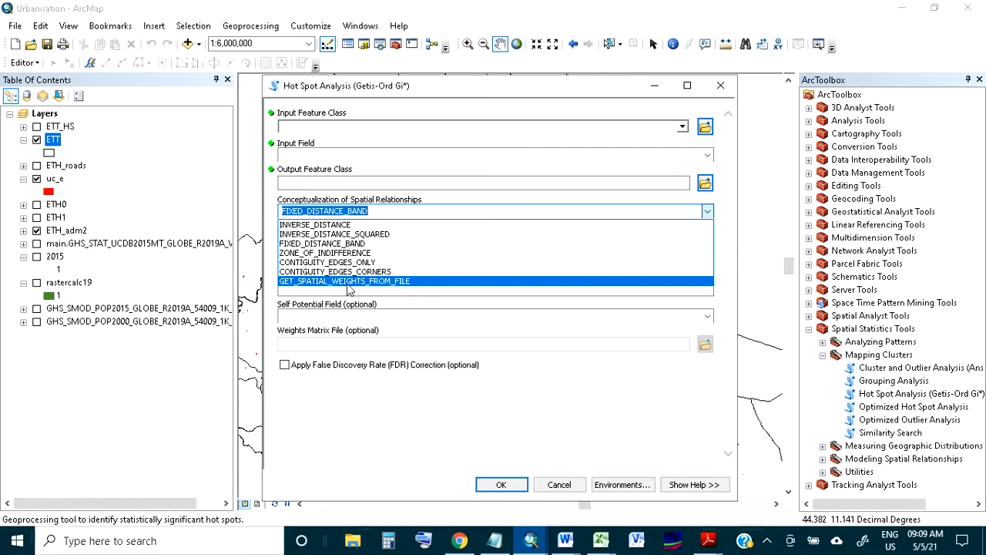
left_click(559, 485)
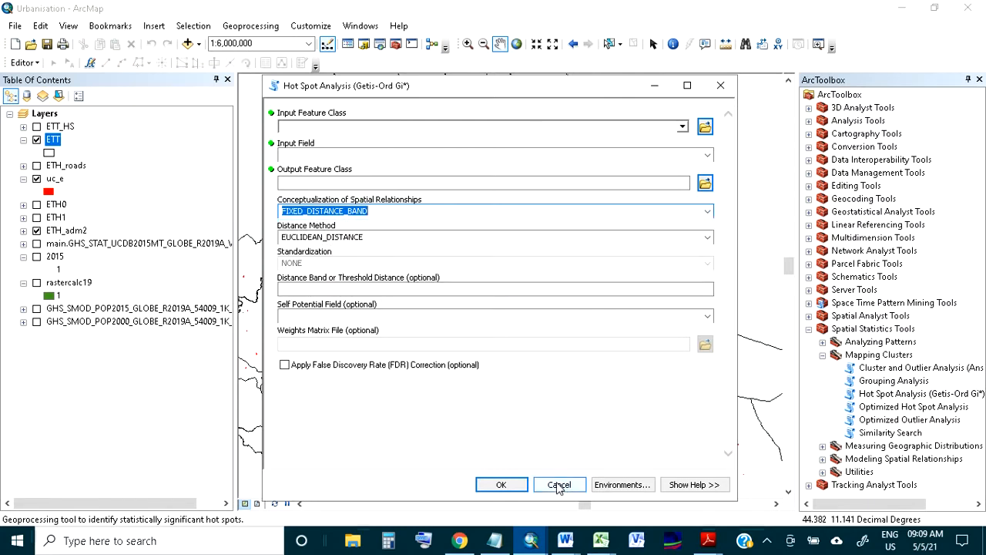
left_click(559, 485)
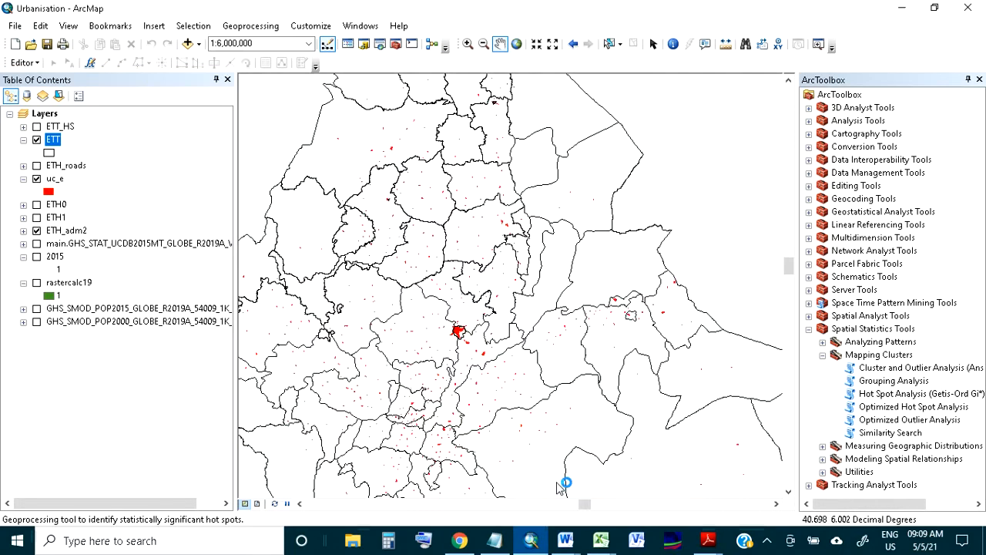
Start Generate Spatial Weights Matrix with D:\pp\ETT.shp as the input feature class and OBJECTID_1 as the unique ID field
left_click(822, 354)
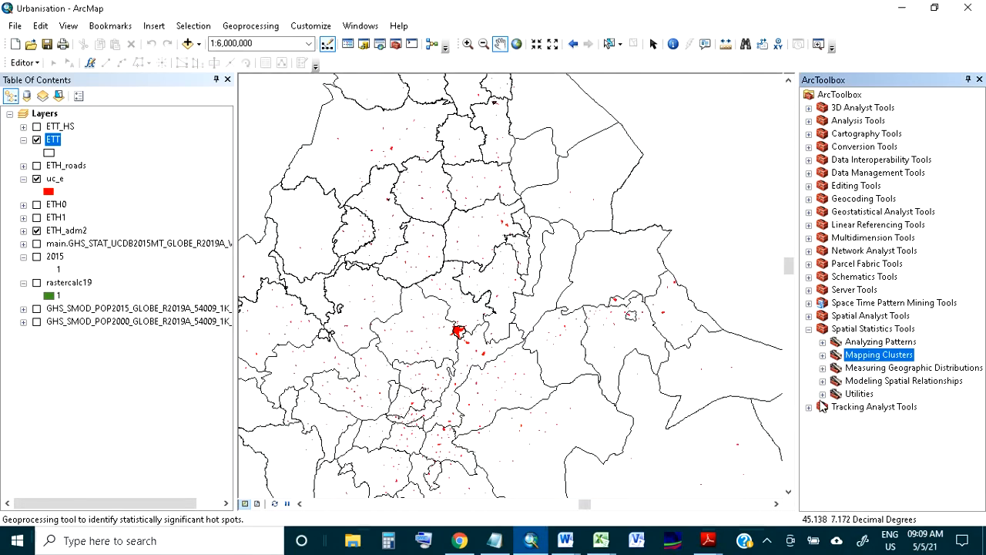
left_click(822, 394)
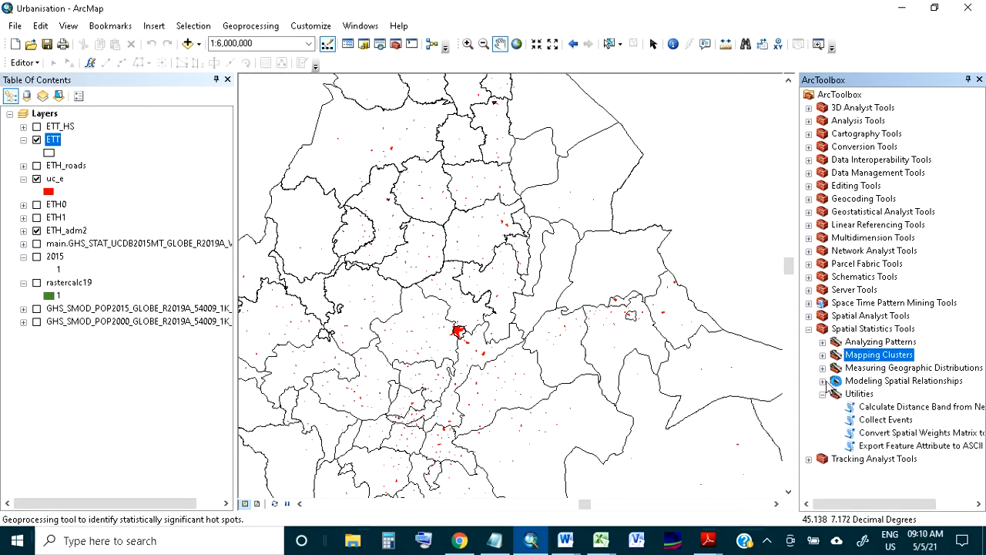
left_click(823, 381)
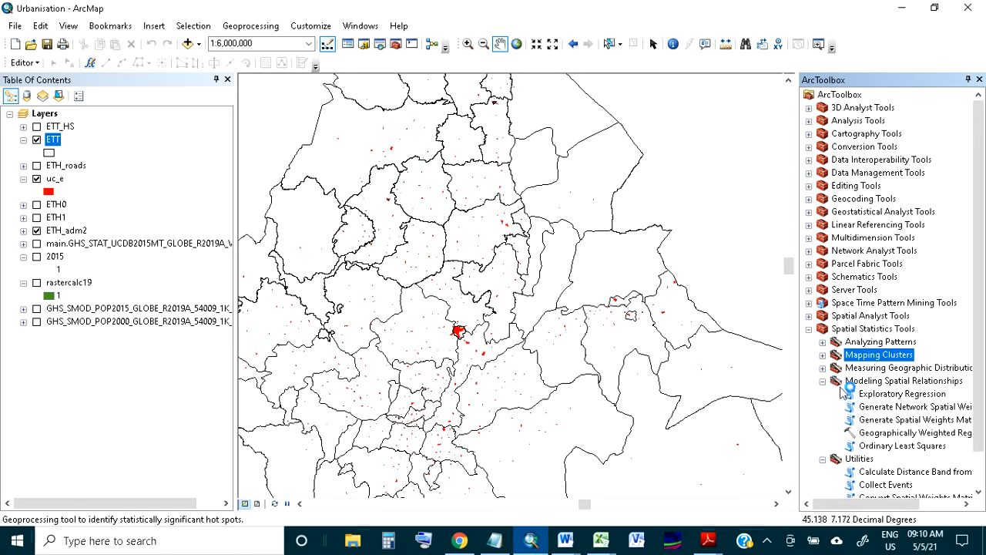
left_click(888, 420)
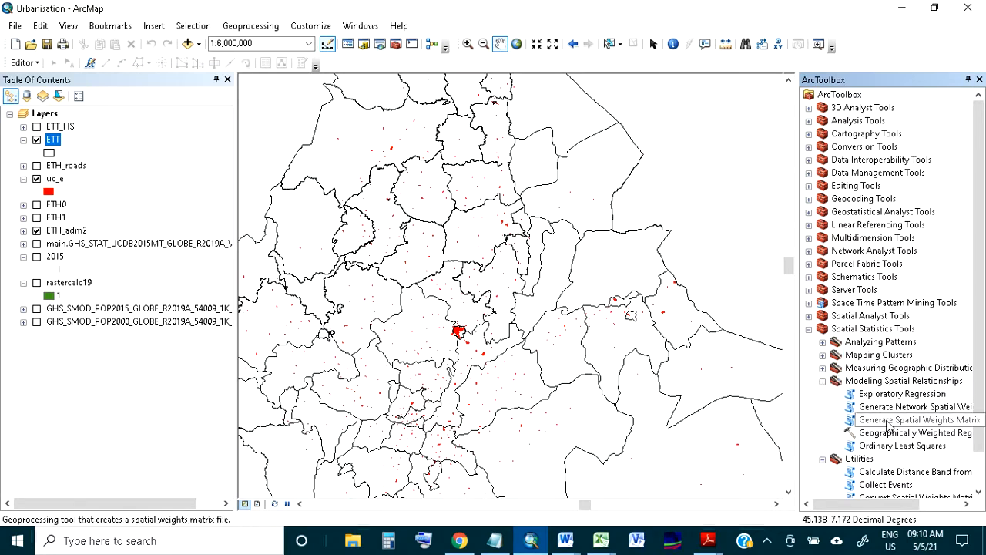
double_click(888, 420)
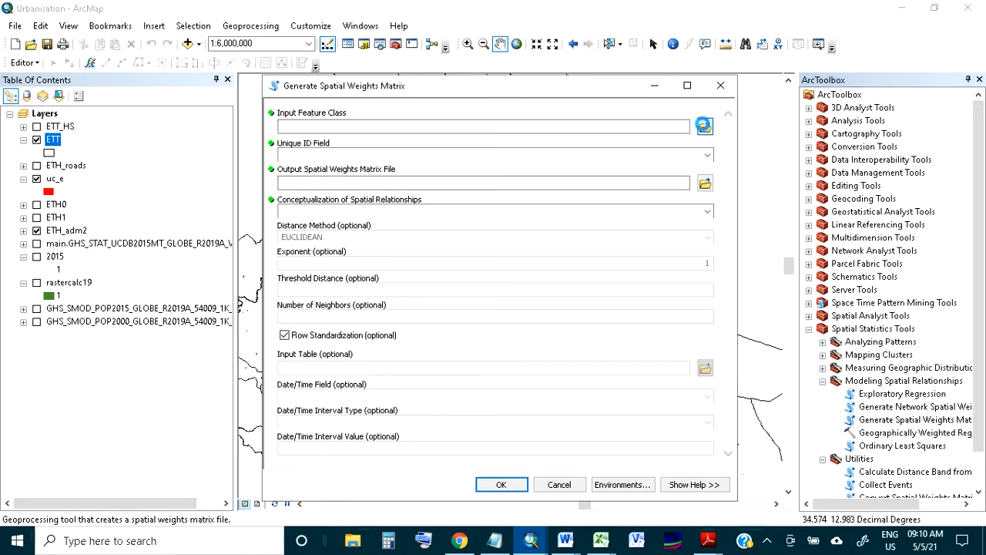
left_click(704, 124)
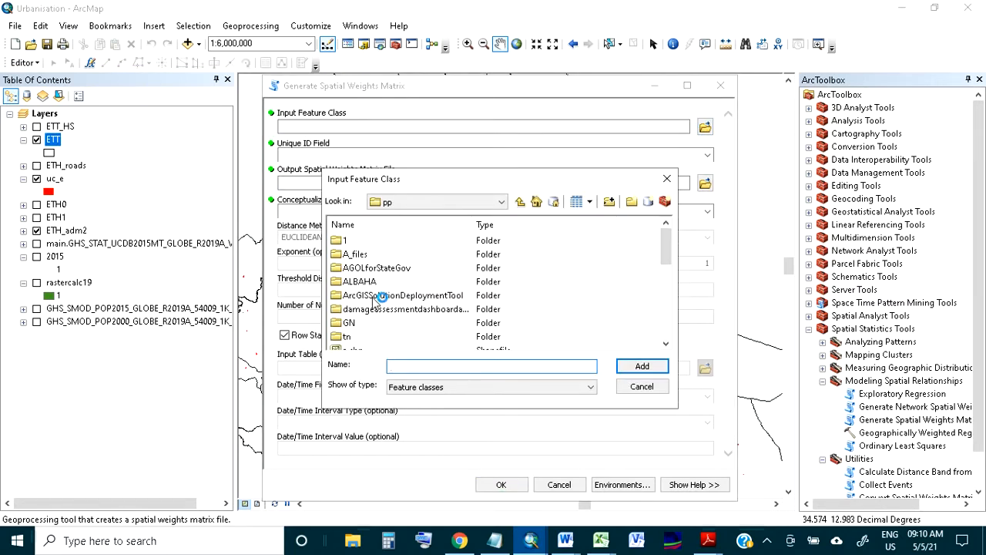
scroll(373, 310, "down", 4)
scroll(373, 311, "down", 2)
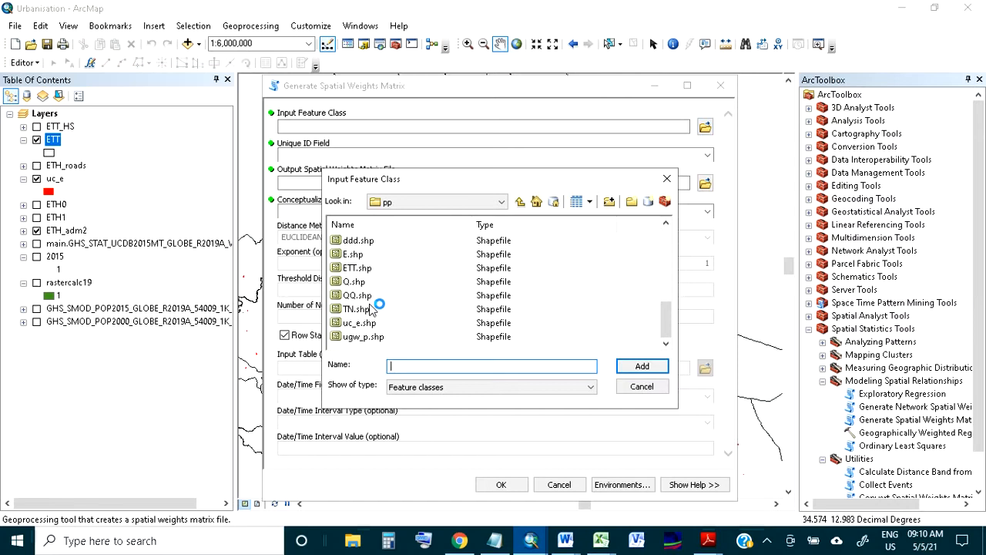
left_click(358, 268)
left_click(642, 366)
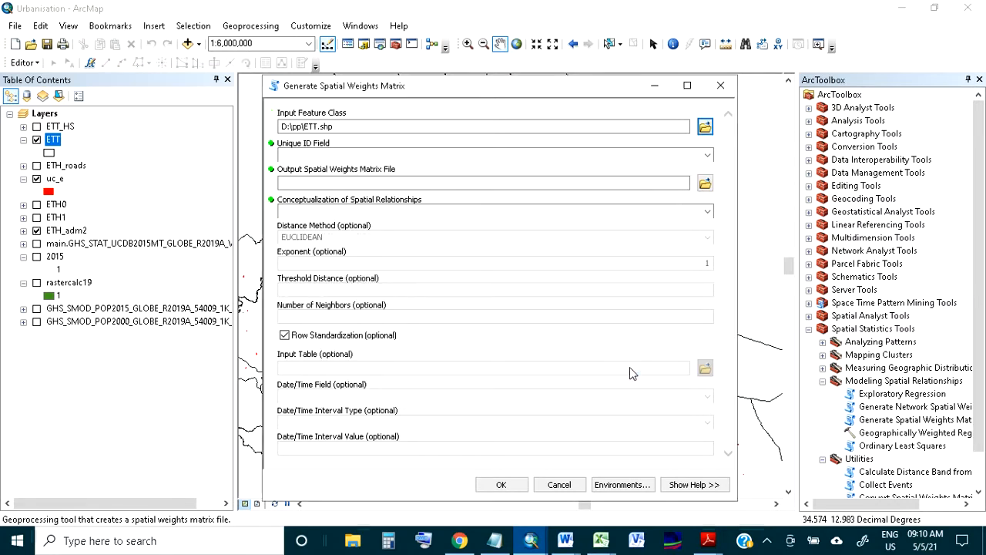
left_click(709, 156)
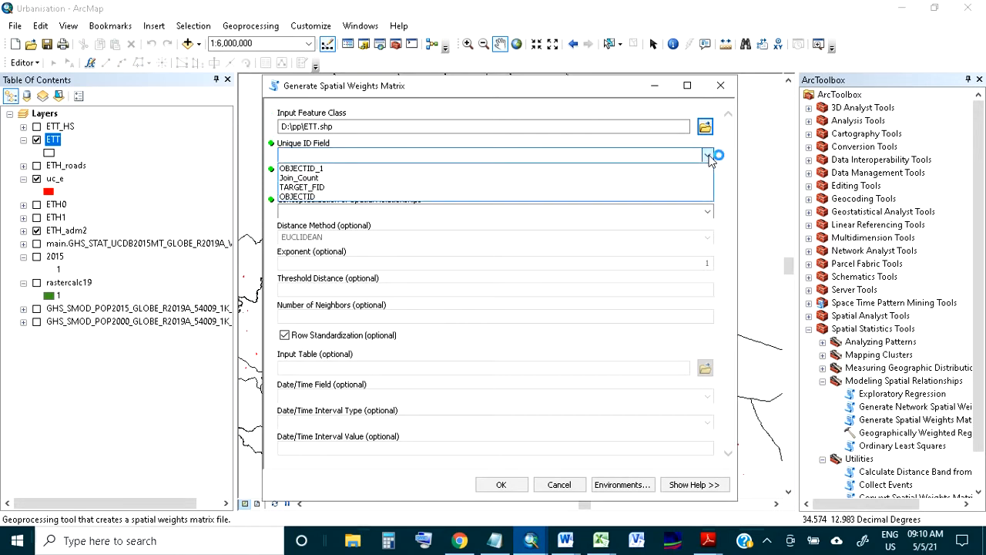
left_click(371, 170)
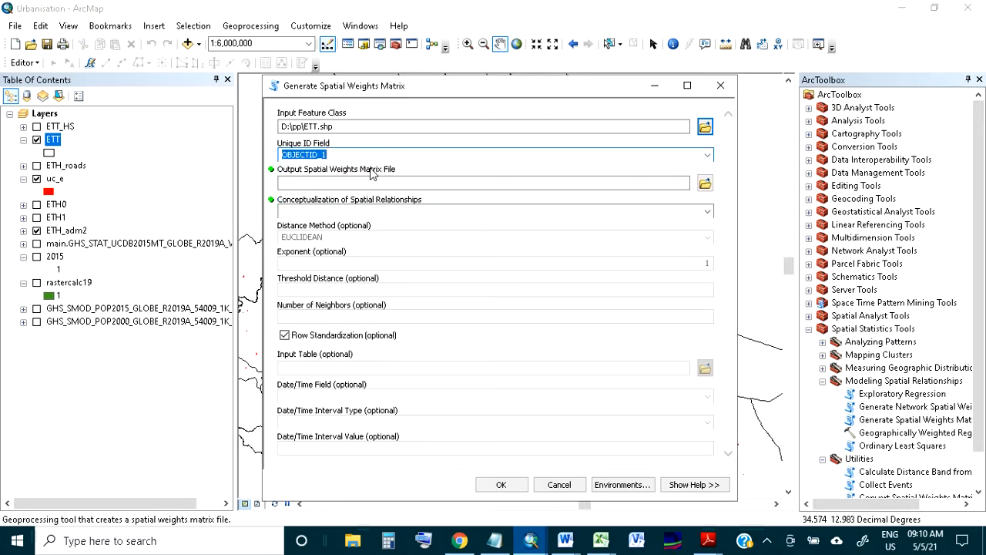
Name the output weights matrix file gis in the pp folder and set the spatial relationships to K_NEAREST_NEIGHBORS
left_click(363, 186)
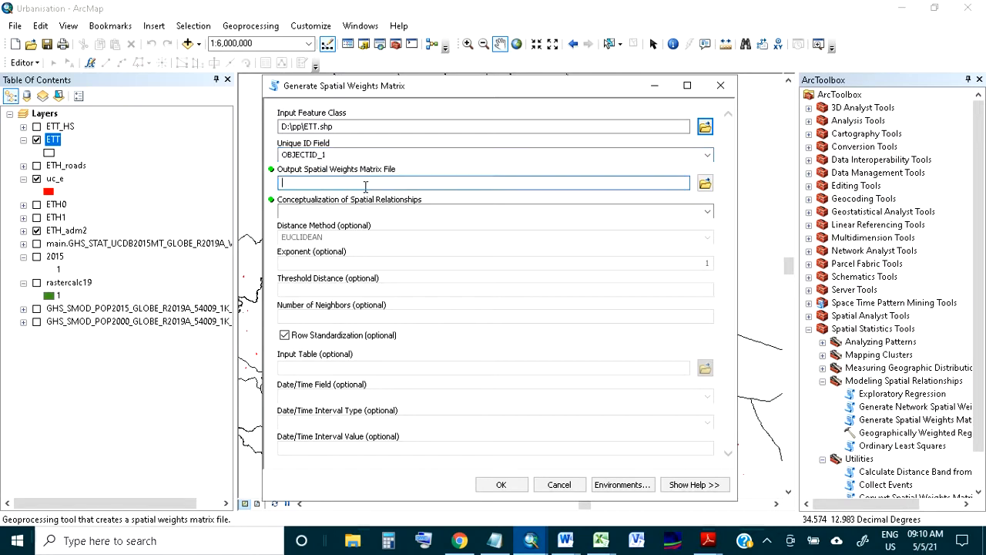
left_click(705, 183)
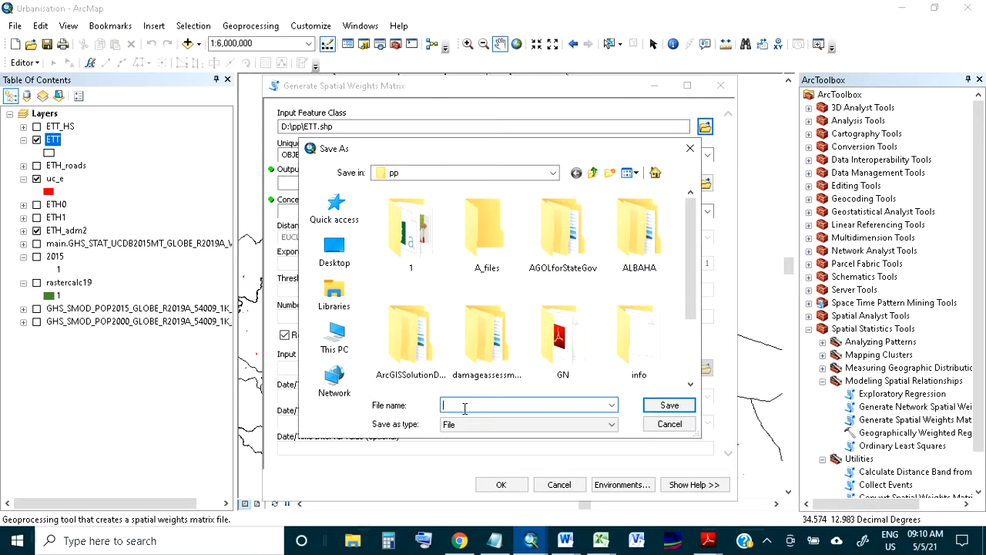
type("gis")
left_click(651, 405)
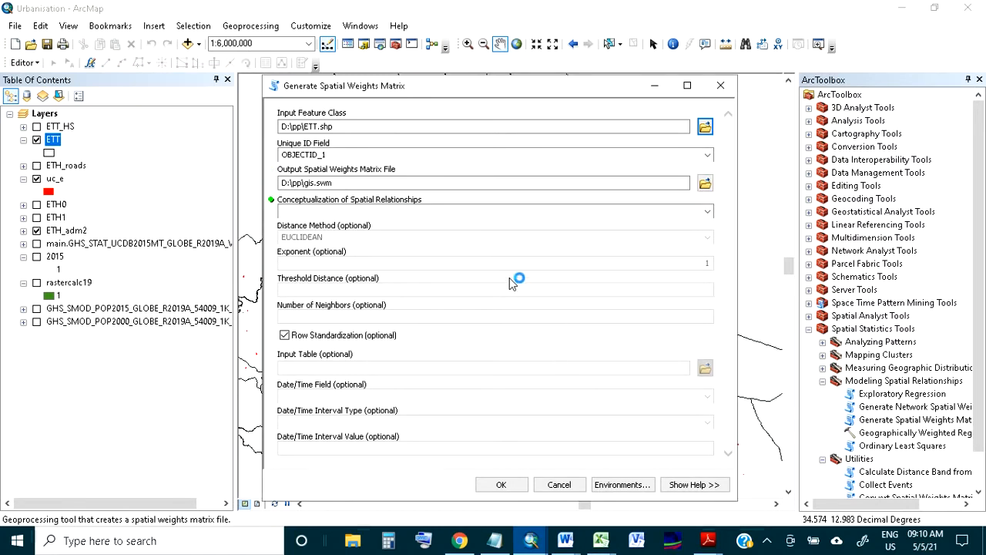
left_click(707, 212)
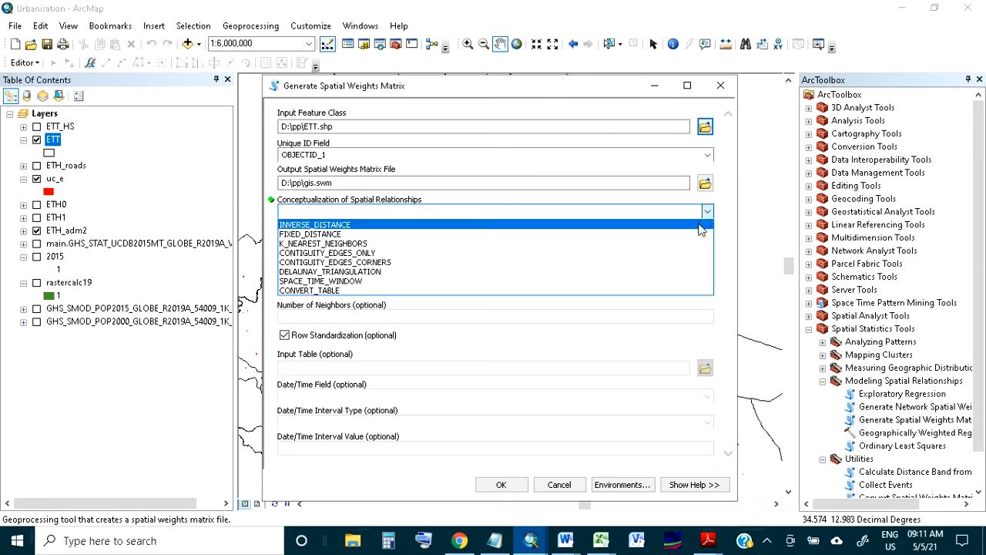
left_click(611, 243)
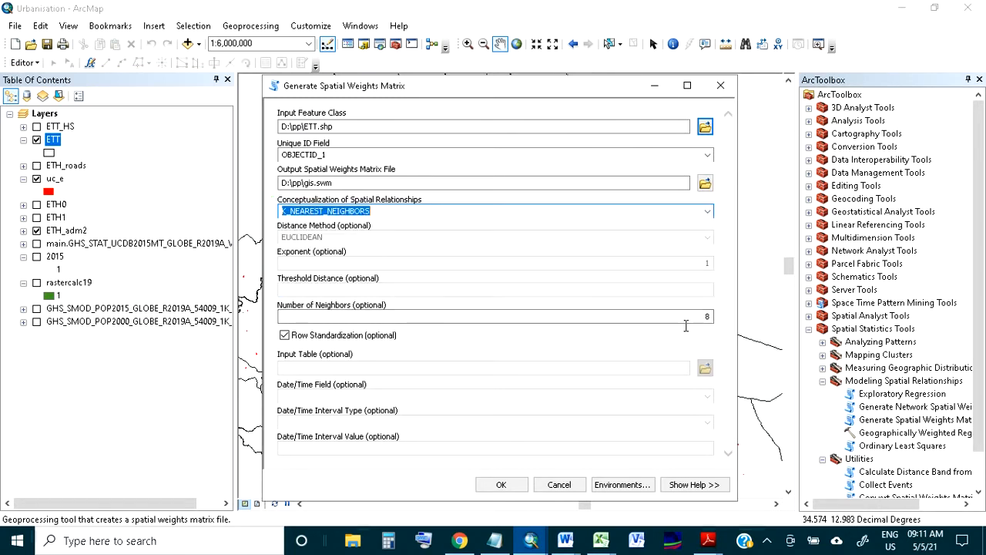
Run the spatial weights matrix generation with 8 neighbors and close the completion report
double_click(707, 317)
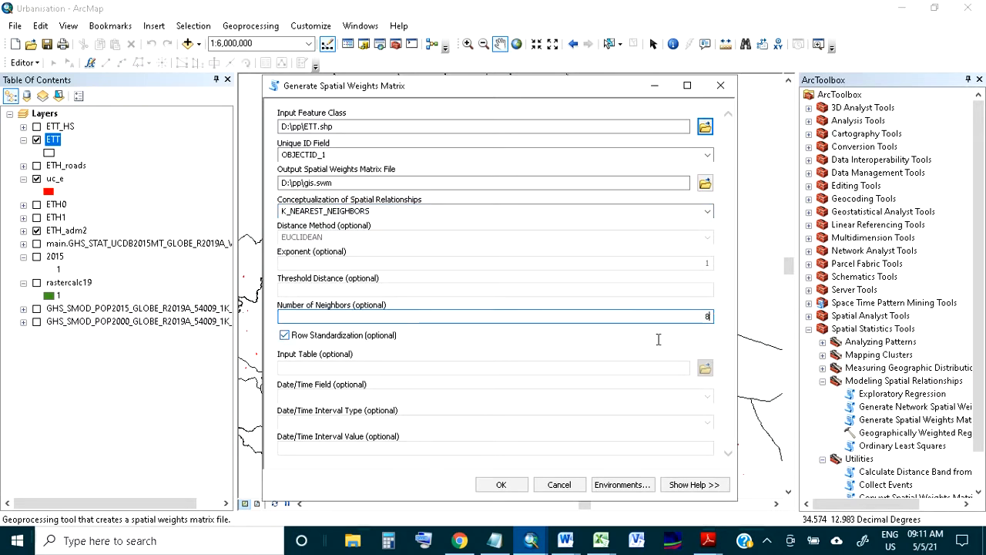
left_click(502, 486)
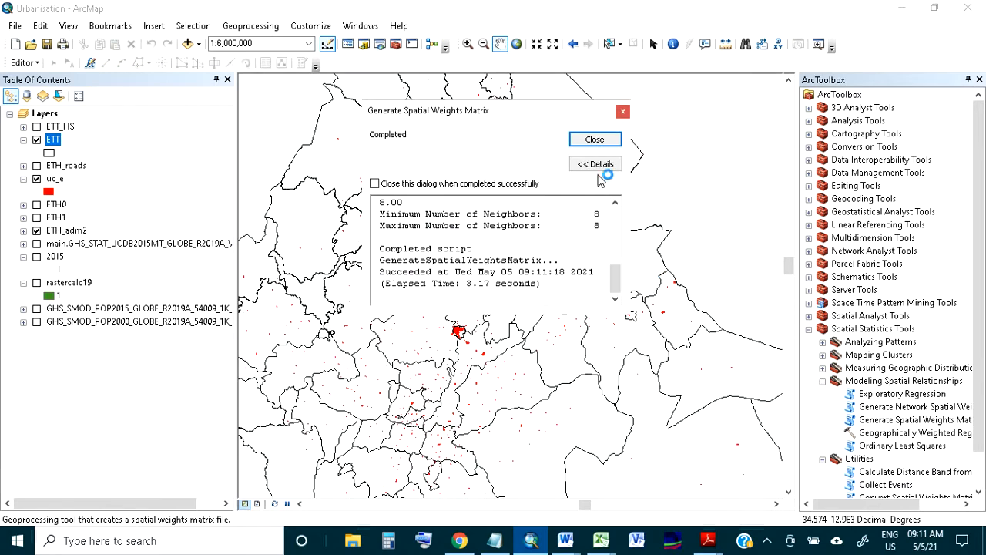
left_click(595, 138)
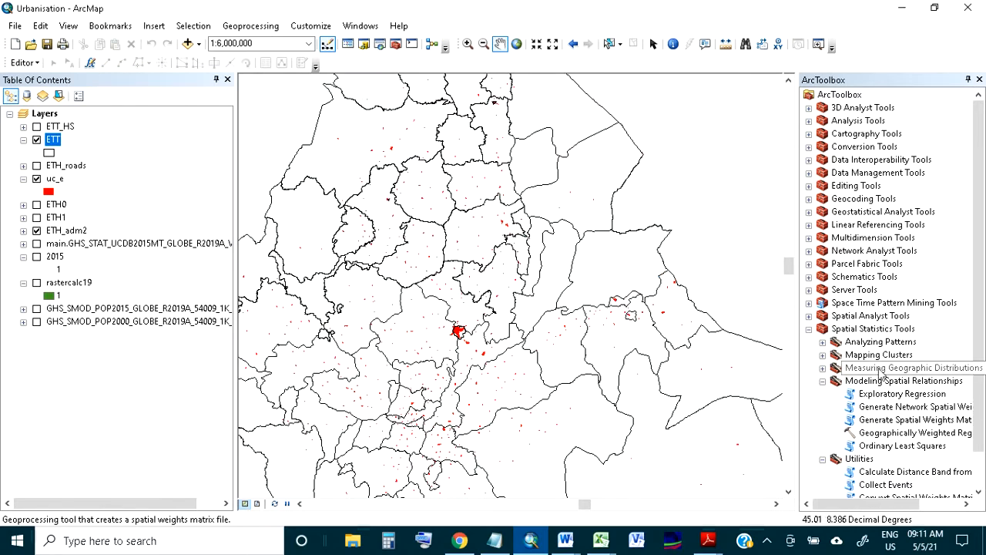
Start Hot Spot Analysis (Getis-Ord Gi*) with ETT as the input feature class and E_CPM2_T14 as the input field
left_click(822, 355)
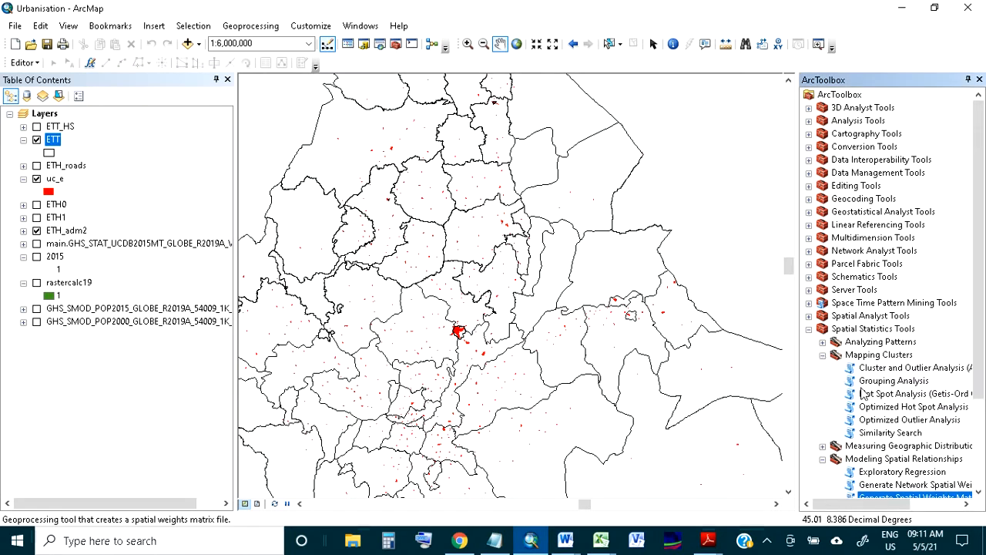
double_click(867, 394)
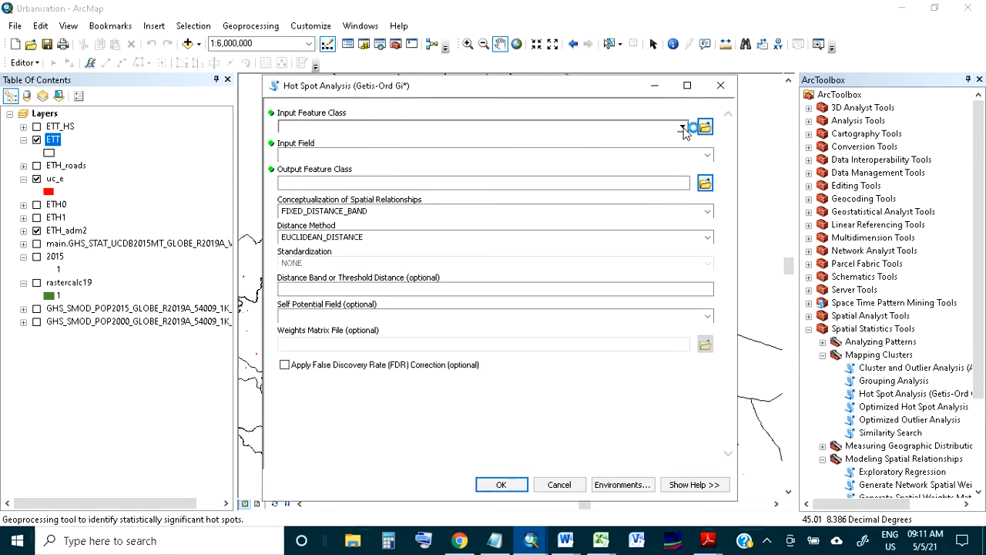
left_click(683, 128)
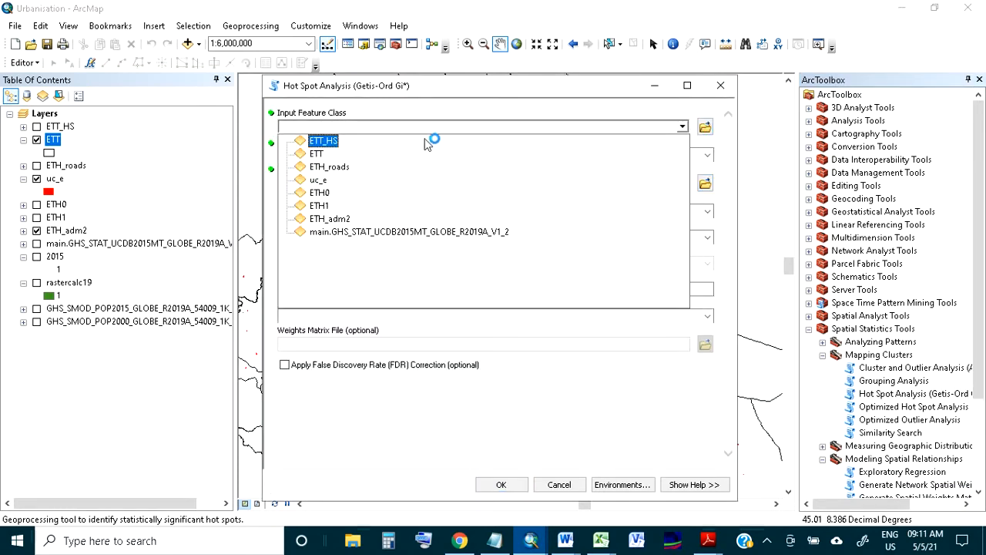
left_click(318, 154)
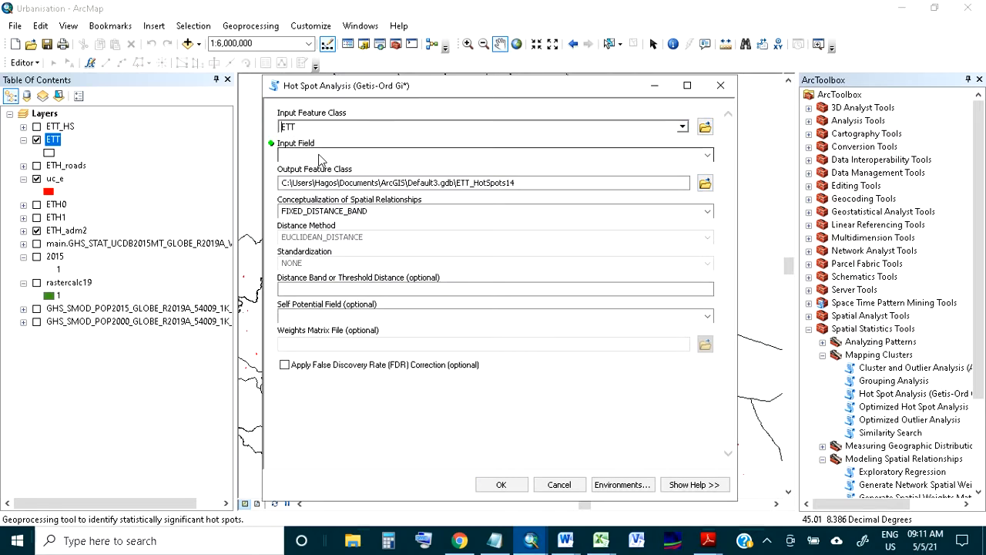
left_click(708, 156)
left_click_drag(712, 188, 706, 336)
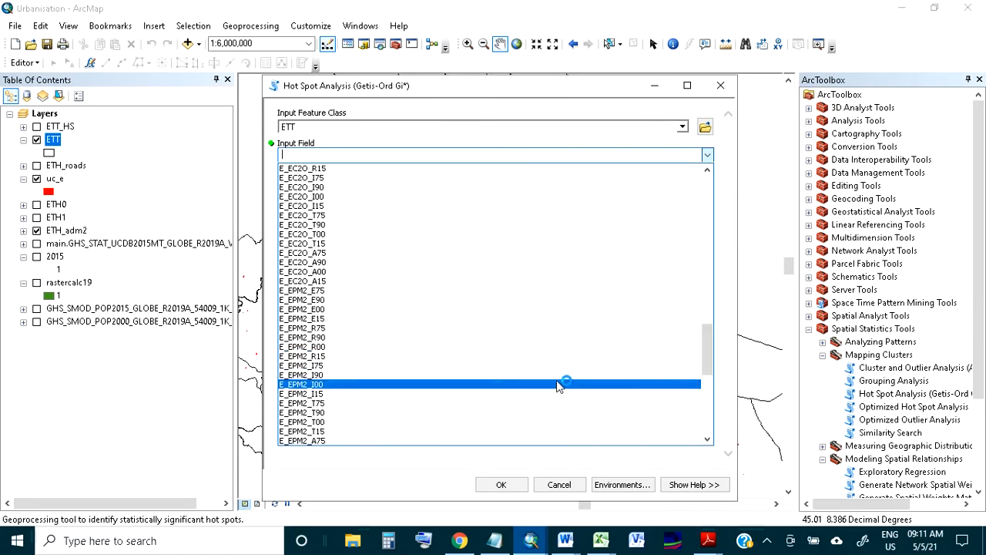
scroll(456, 396, "down", 4)
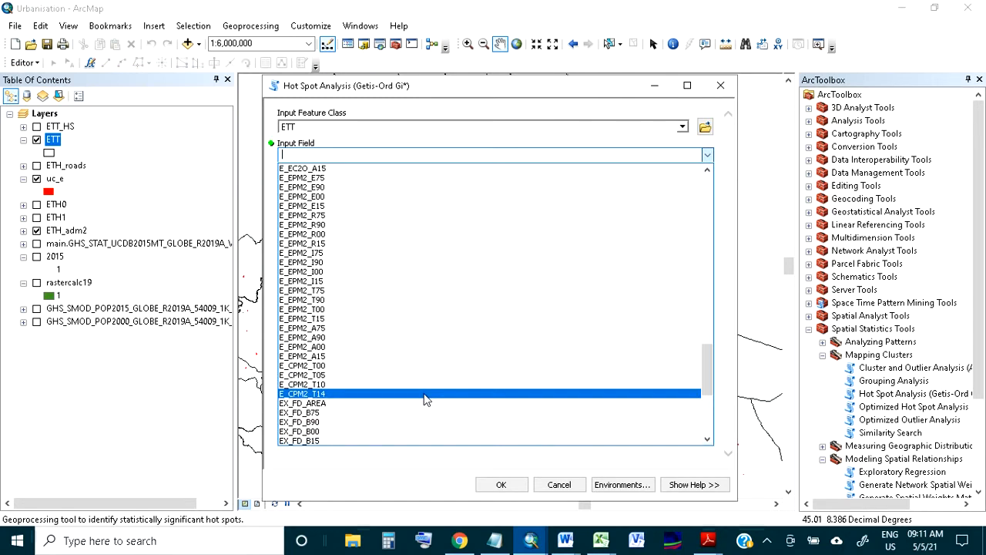
left_click(424, 396)
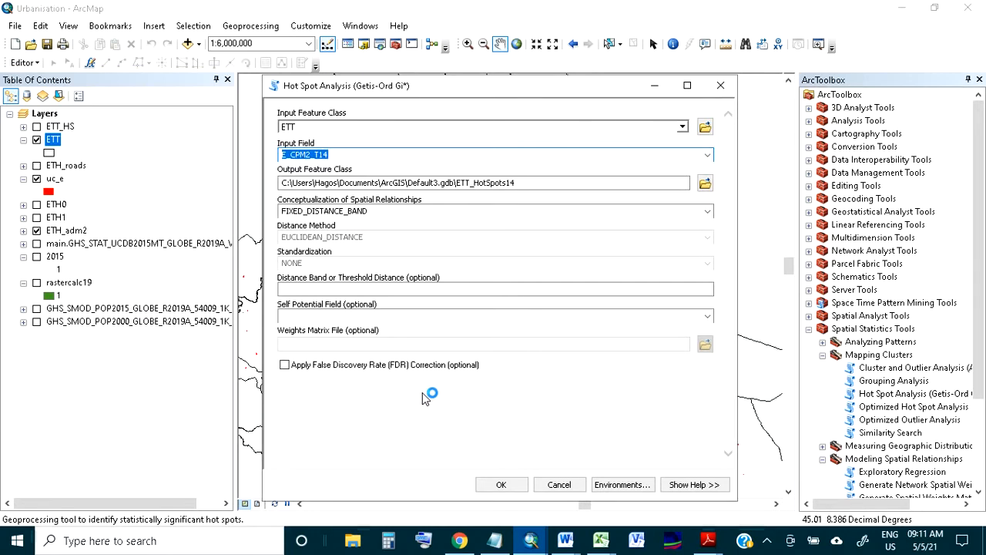
Set the spatial relationships to GET_SPATIAL_WEIGHTS_FROM_FILE with D:\pp\gis.swm as the weights matrix, and leave the tool without running it
left_click(707, 211)
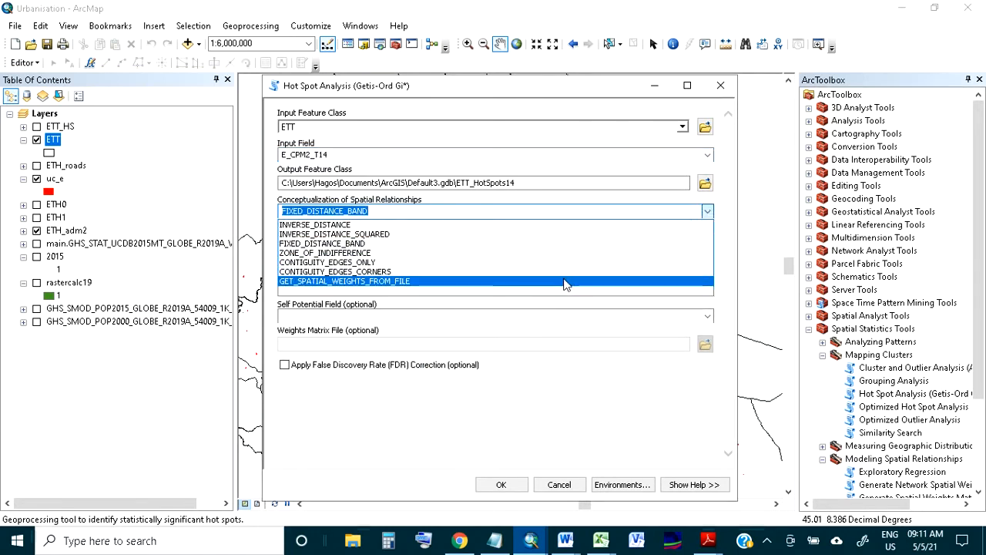
left_click(567, 281)
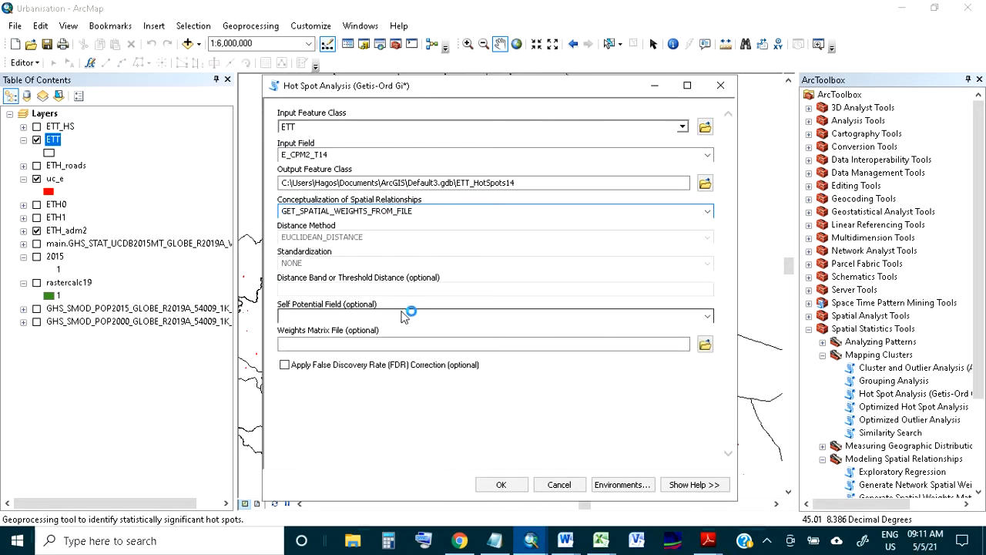
left_click(357, 344)
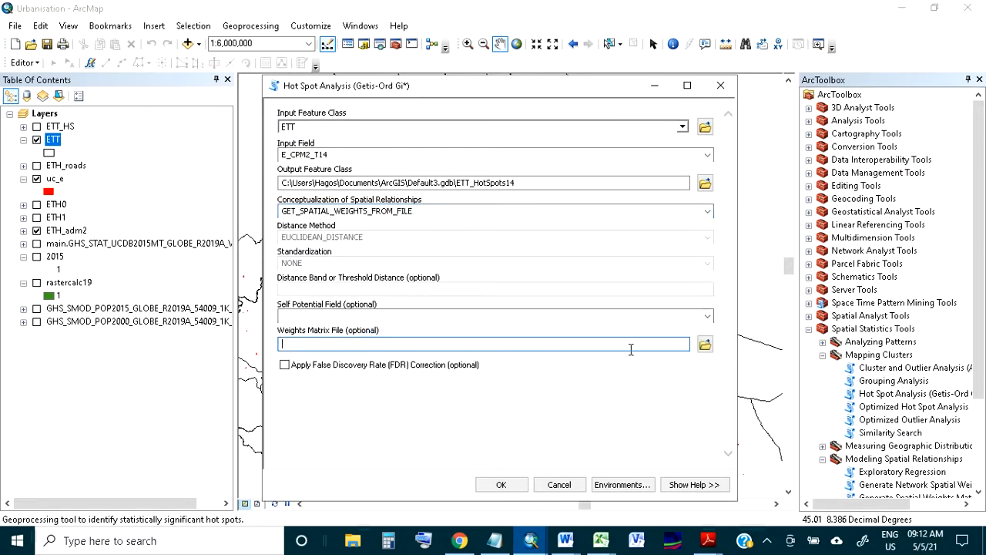
left_click(707, 346)
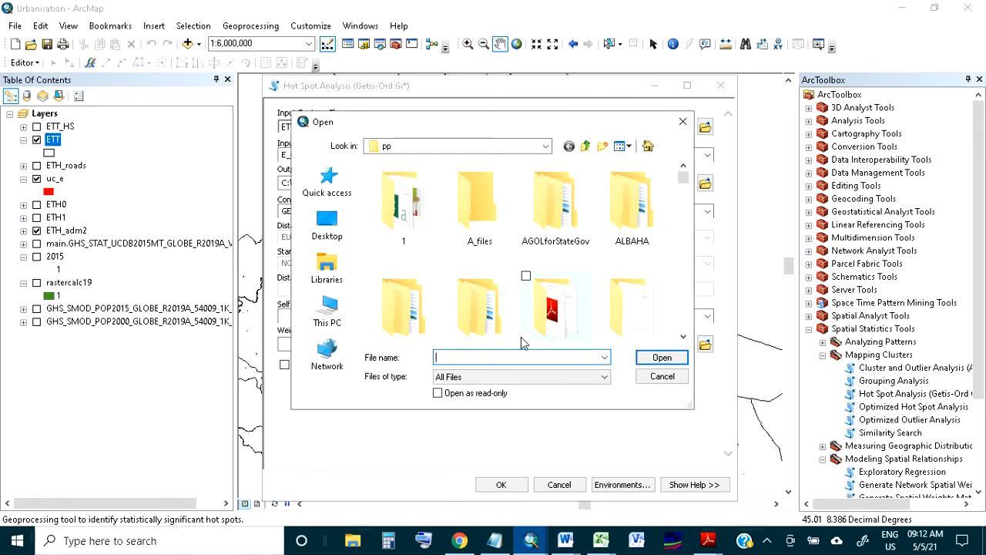
left_click(409, 325)
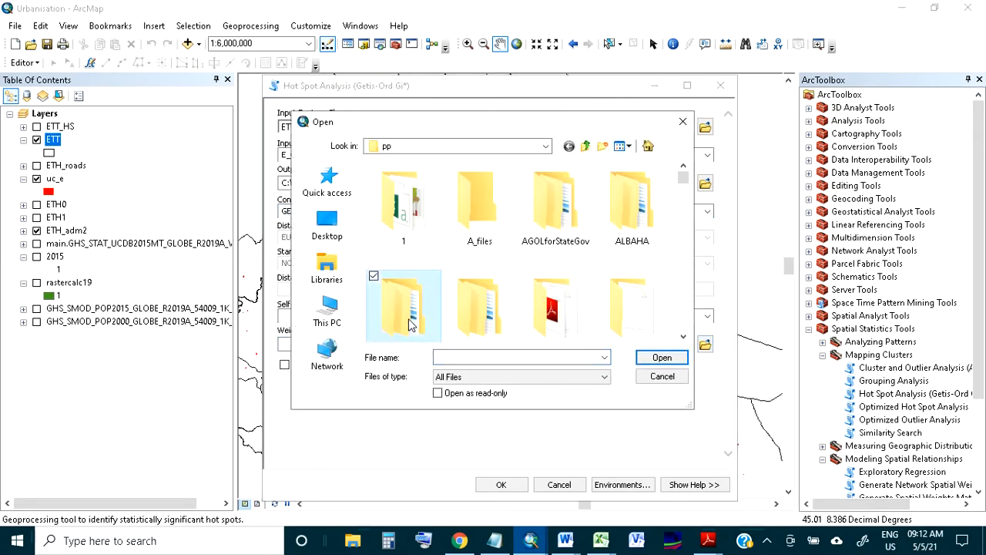
key("g")
key("g")
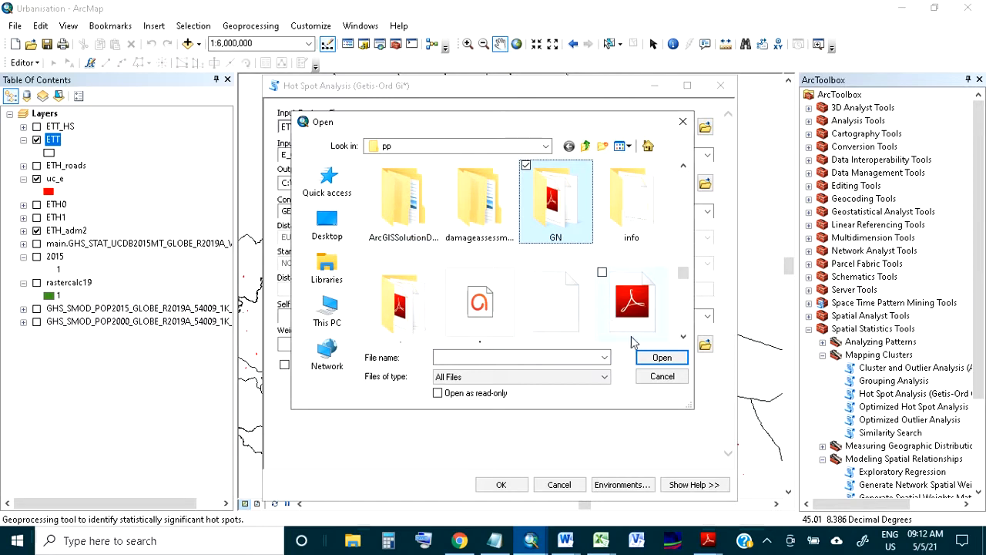
left_click(673, 358)
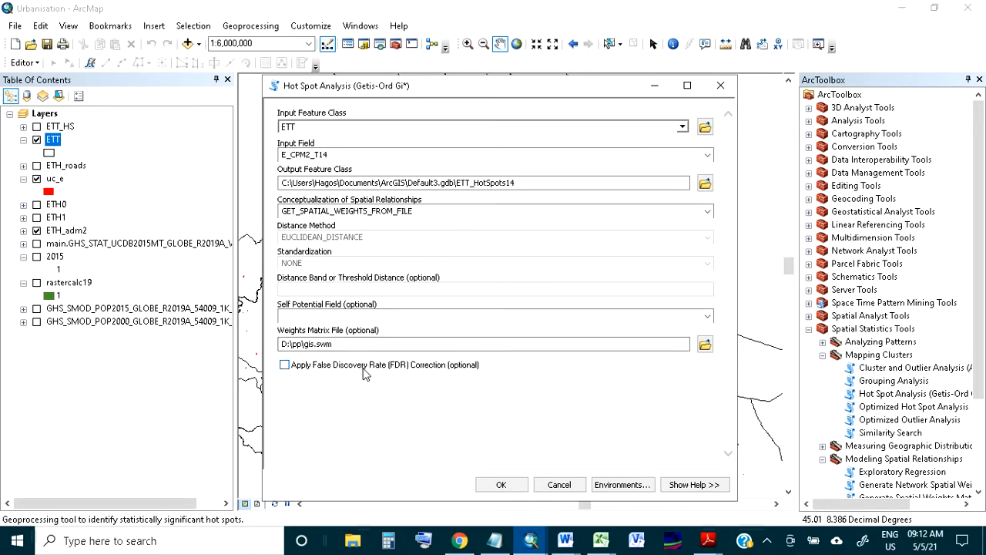
left_click(547, 485)
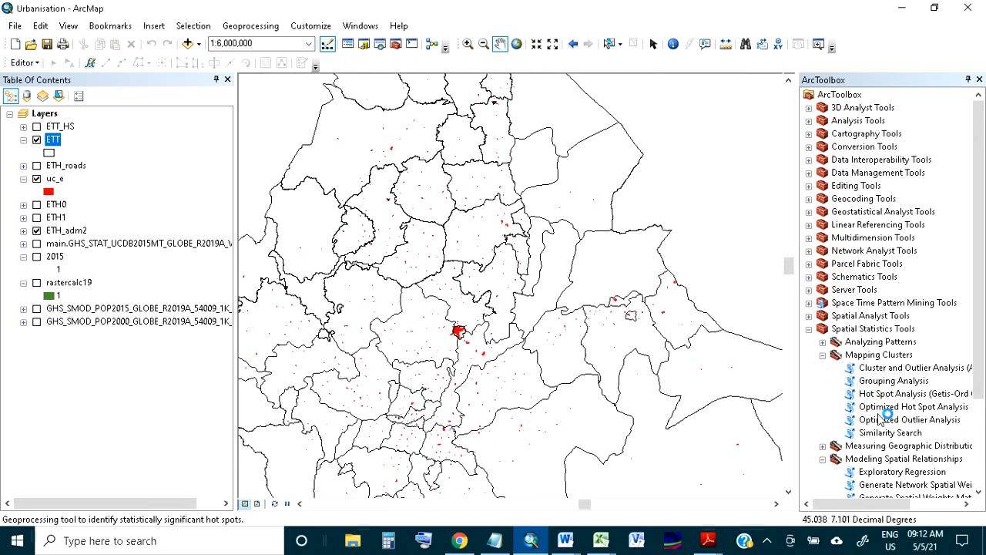
Start Convert Spatial Weights Matrix to Table with gis.swm from the pp folder as the input matrix file
scroll(885, 416, "down", 3)
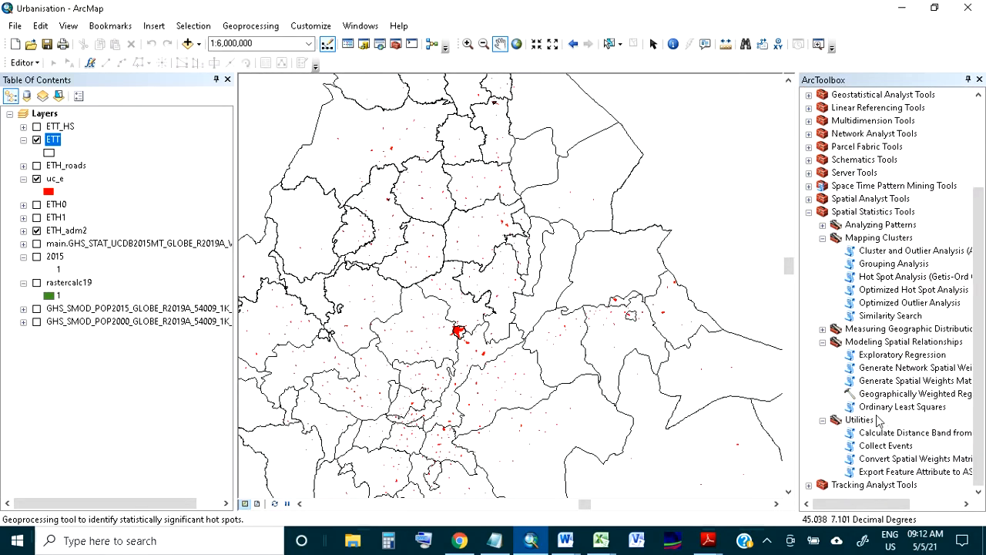
double_click(896, 461)
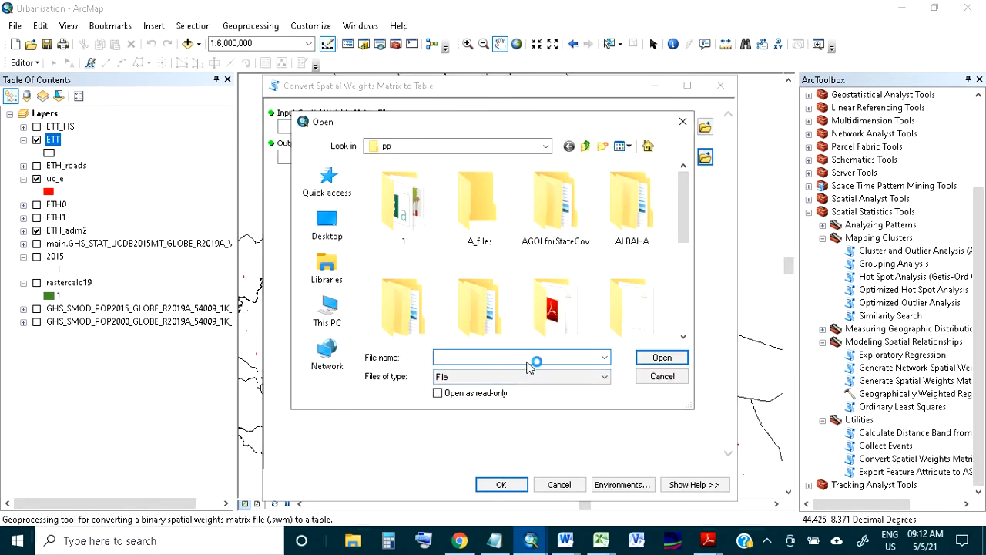
key("g")
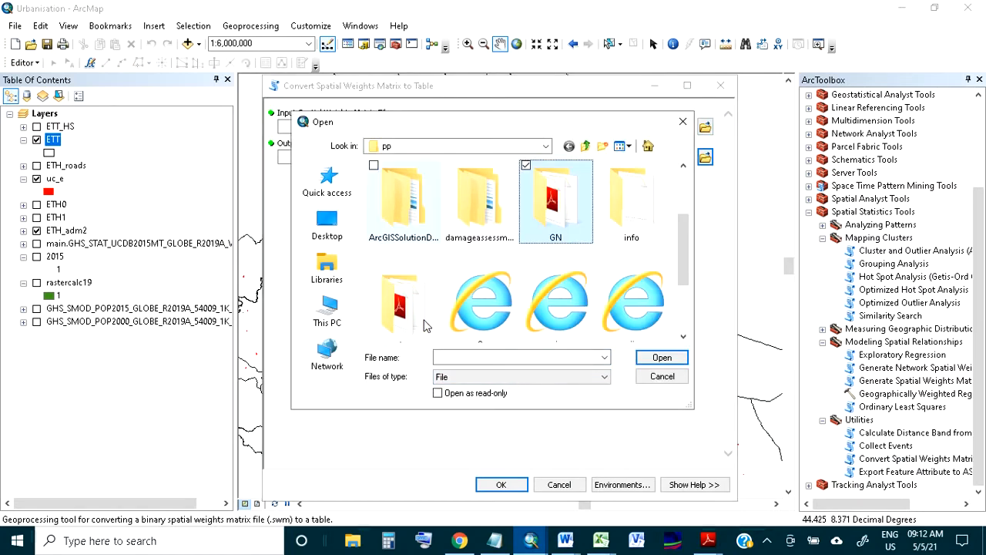
key("g")
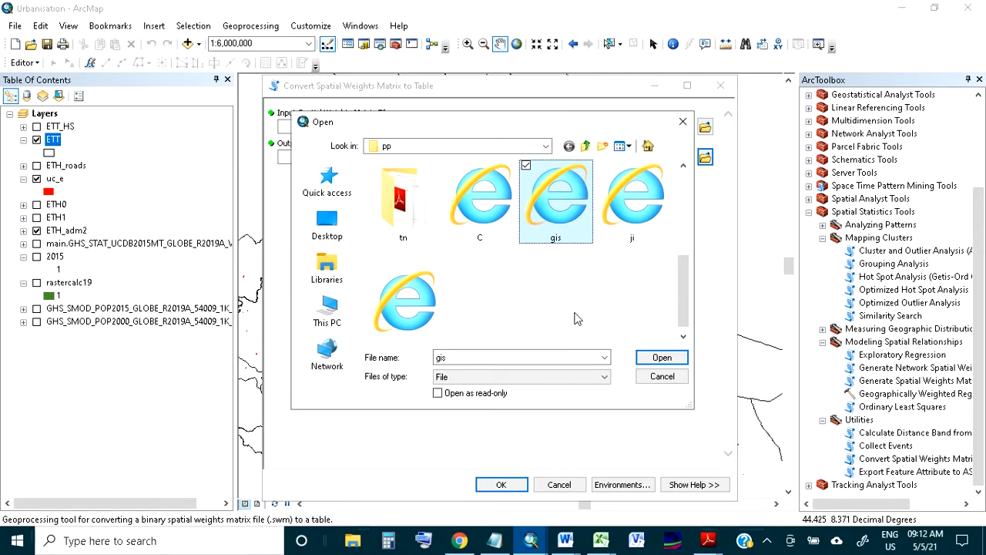
left_click(662, 357)
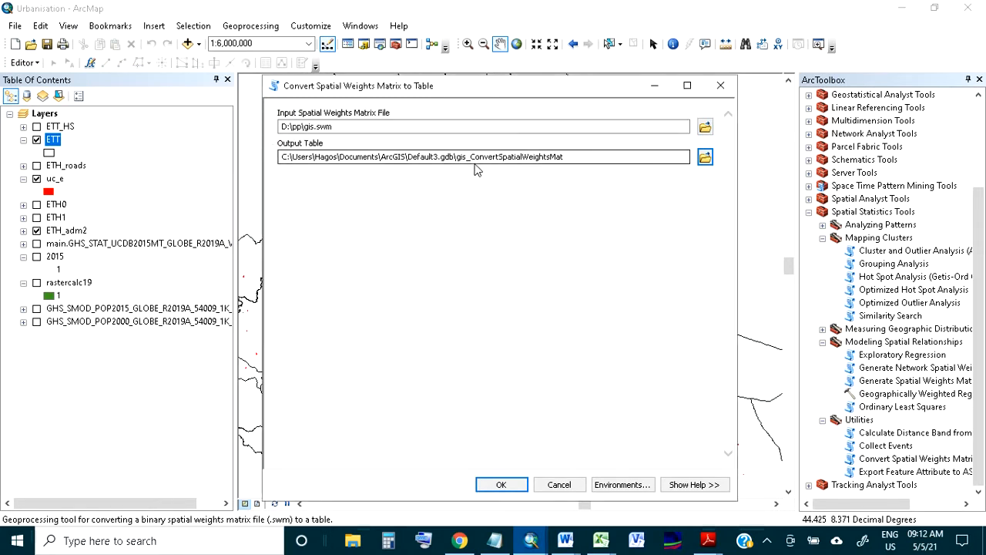
Shorten the output table name to gis in Default3.gdb, run the conversion and close the completion report
left_click_drag(467, 156, 580, 157)
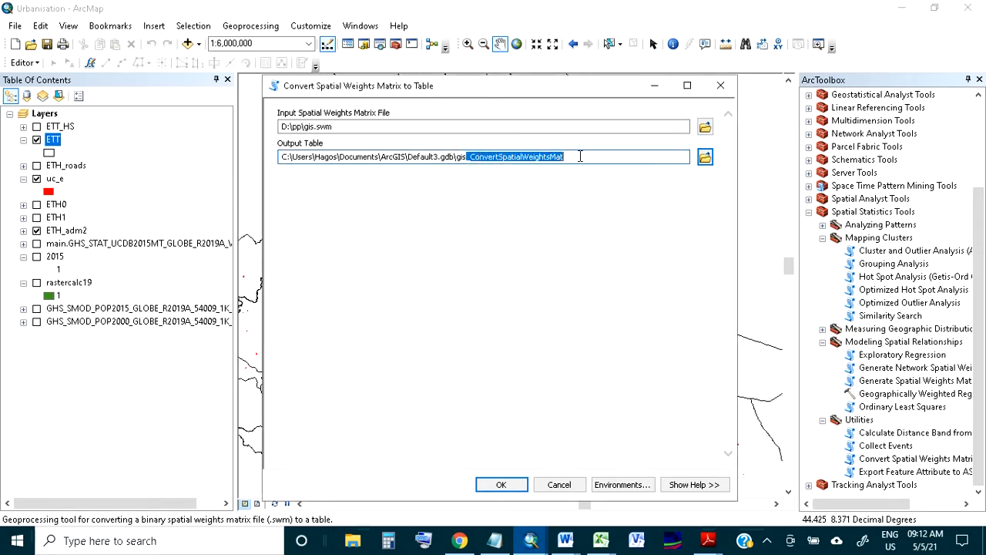
key("BackSpace")
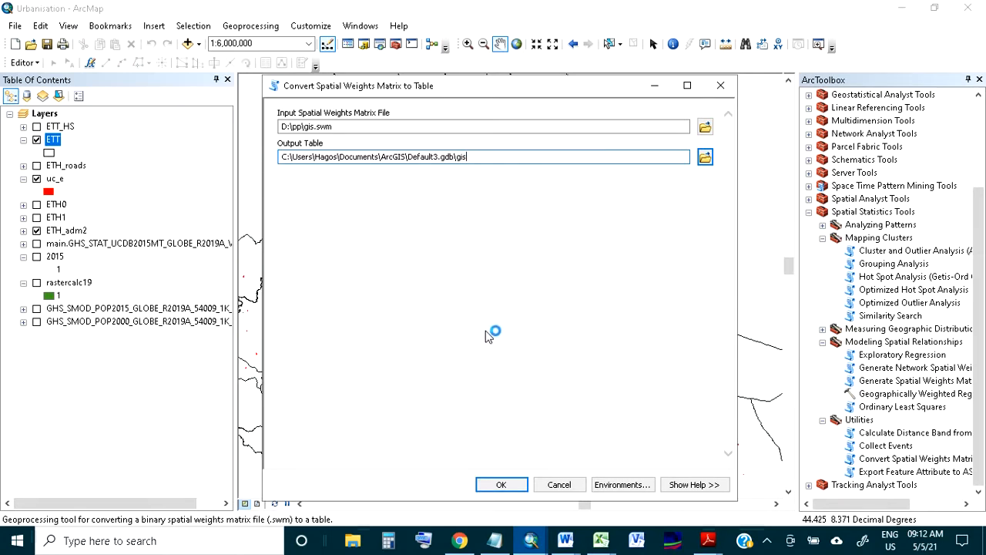
left_click(503, 485)
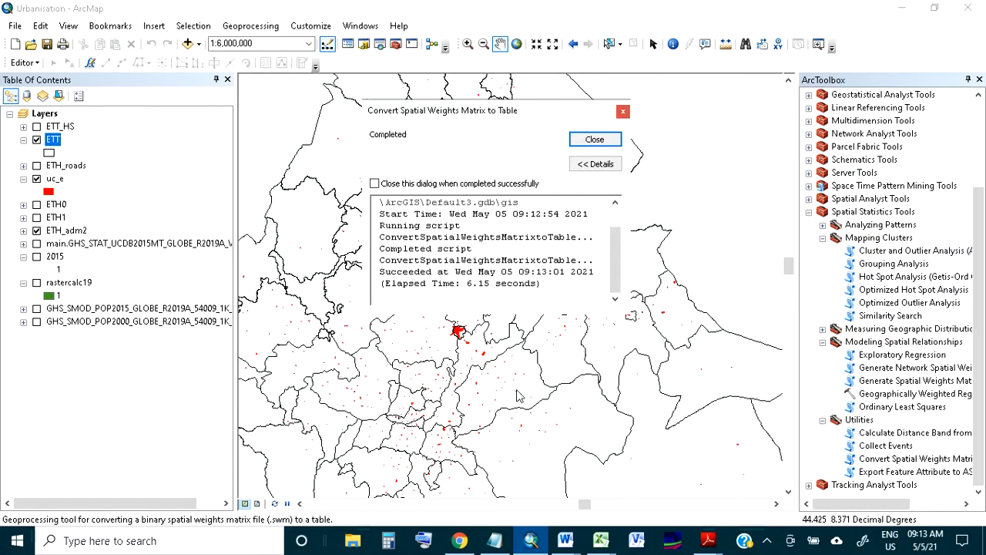
left_click(584, 145)
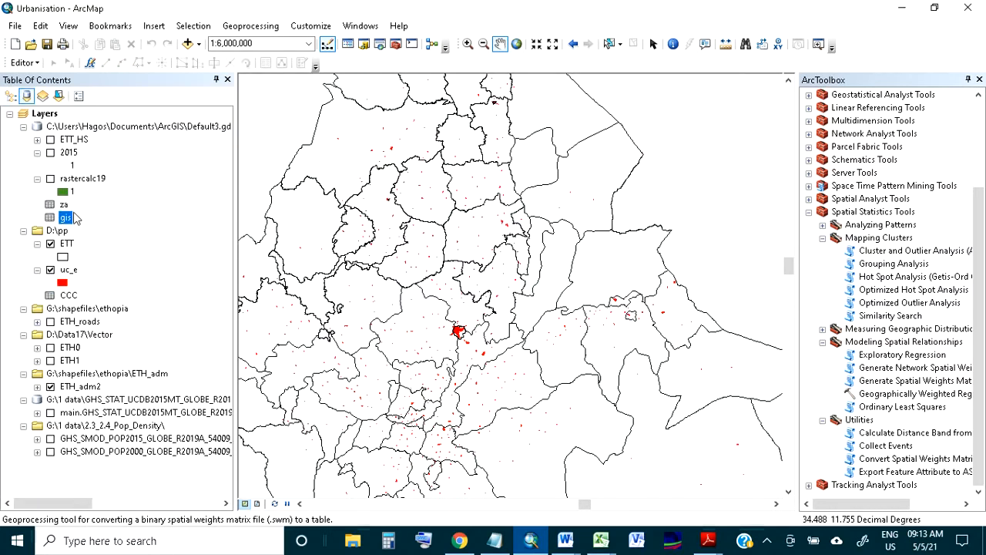
Examine the gis table by selecting its first eight records, the neighbors of OBJECTID_1 22, and close the table
right_click(66, 218)
left_click(86, 223)
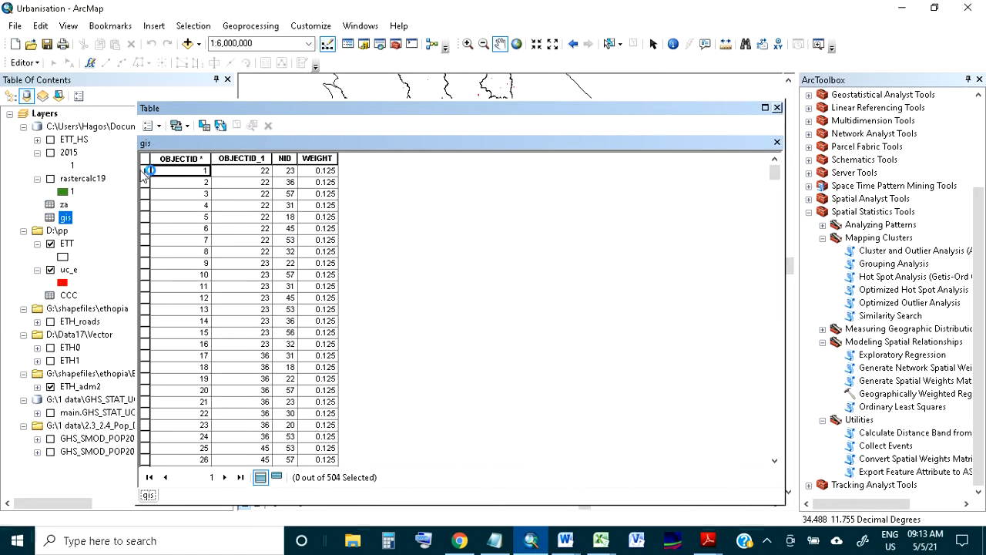
left_click_drag(145, 172, 161, 262)
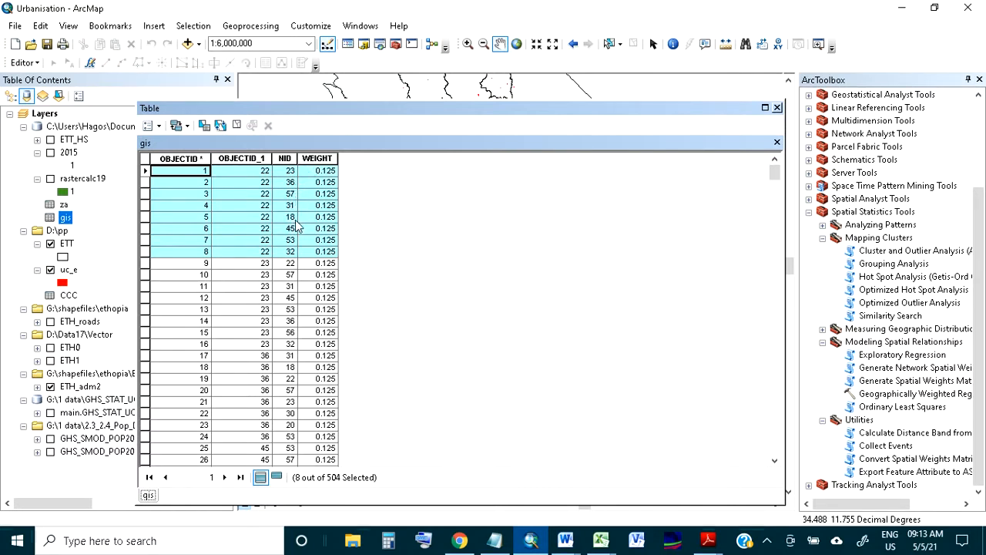
left_click(778, 108)
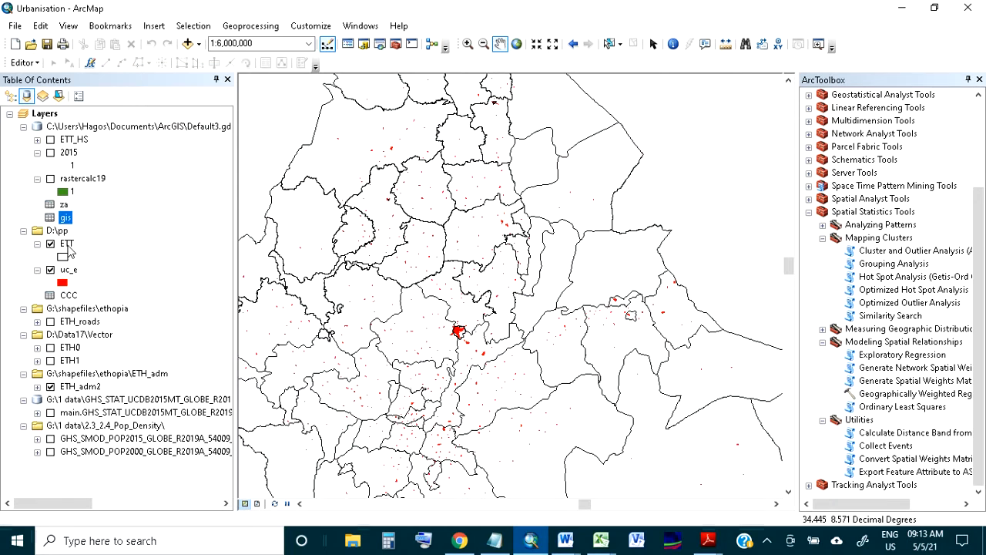
Set the label field of the ETT layer to OBJECTID_1 in its layer properties
right_click(67, 245)
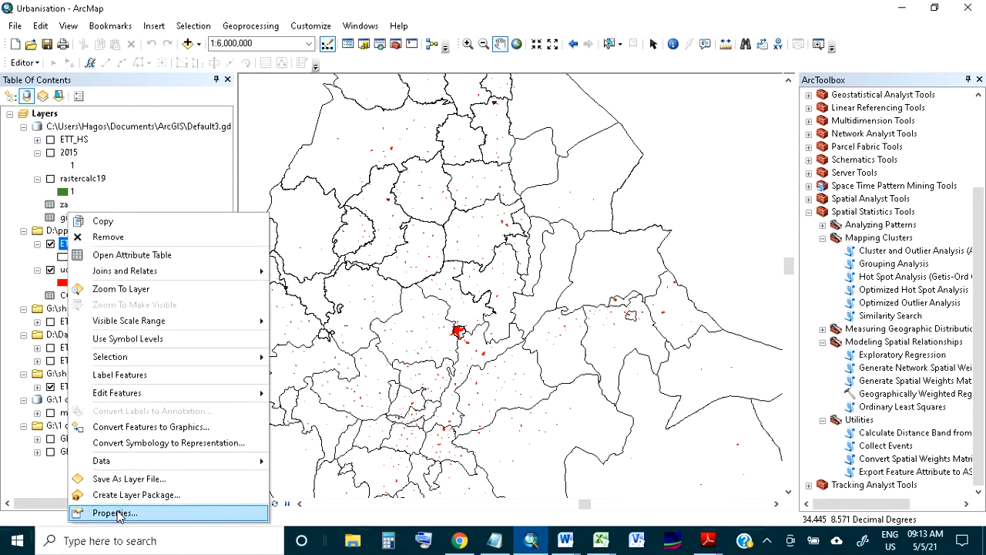
left_click(116, 513)
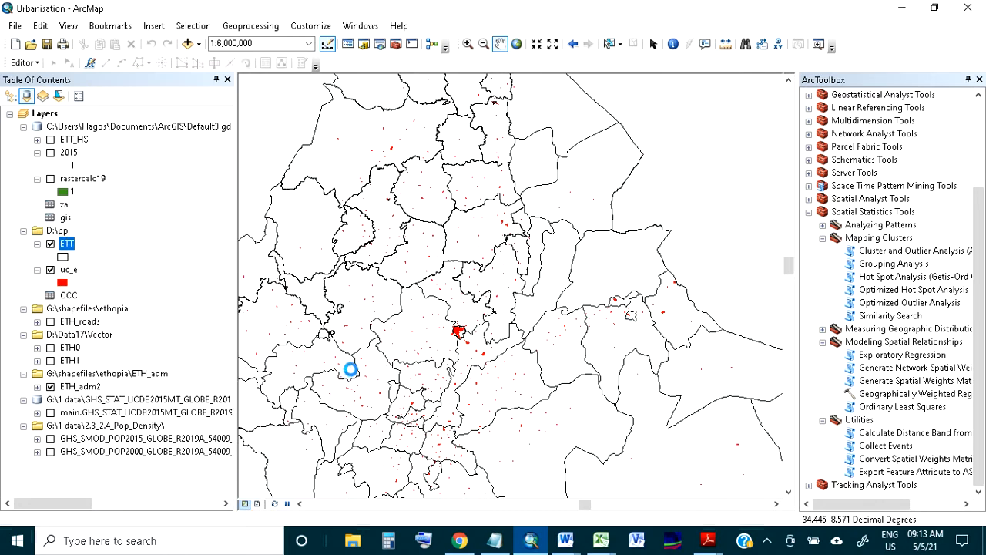
left_click(450, 248)
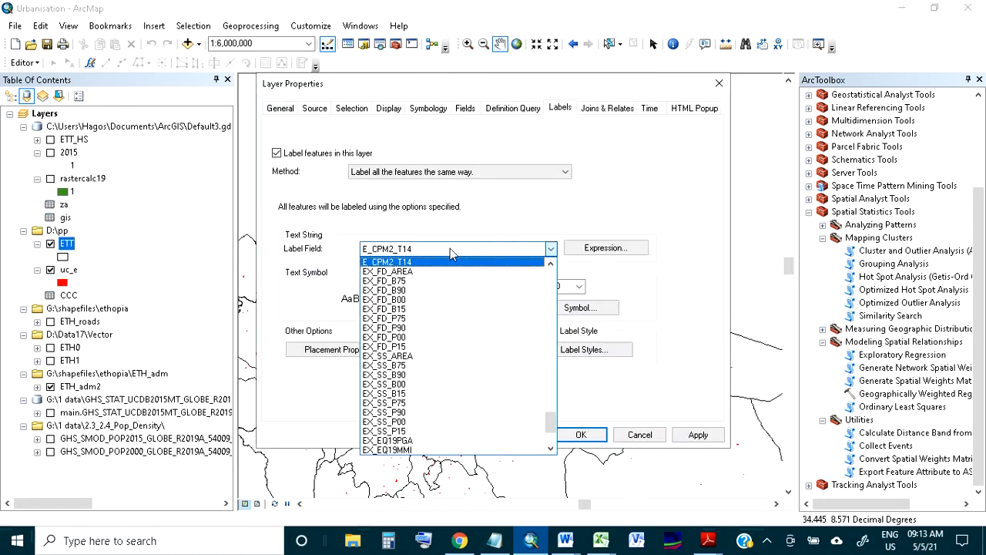
scroll(460, 310, "down", 5)
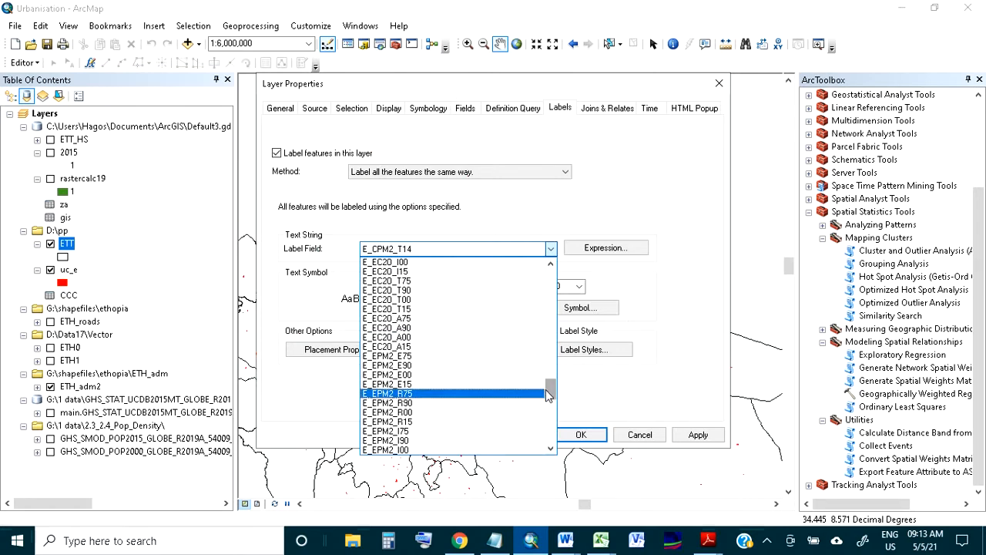
left_click_drag(550, 392, 542, 266)
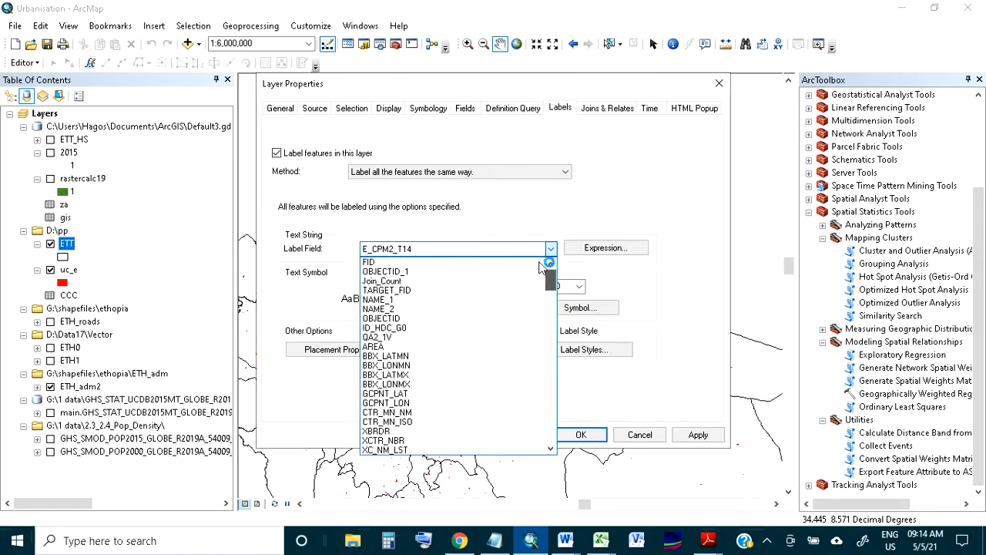
left_click(453, 271)
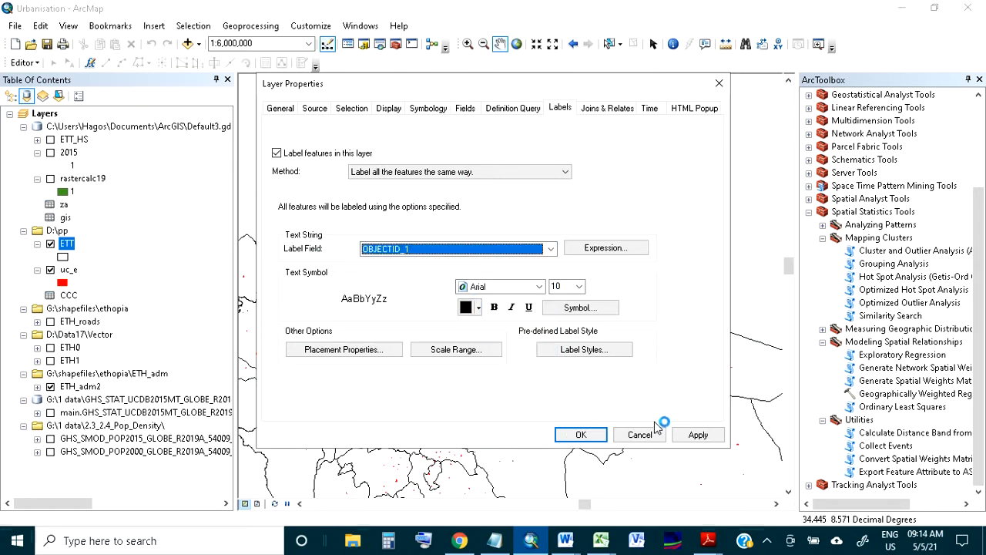
Format the ETT labels in blue at size 12 and apply the layer properties
left_click(478, 307)
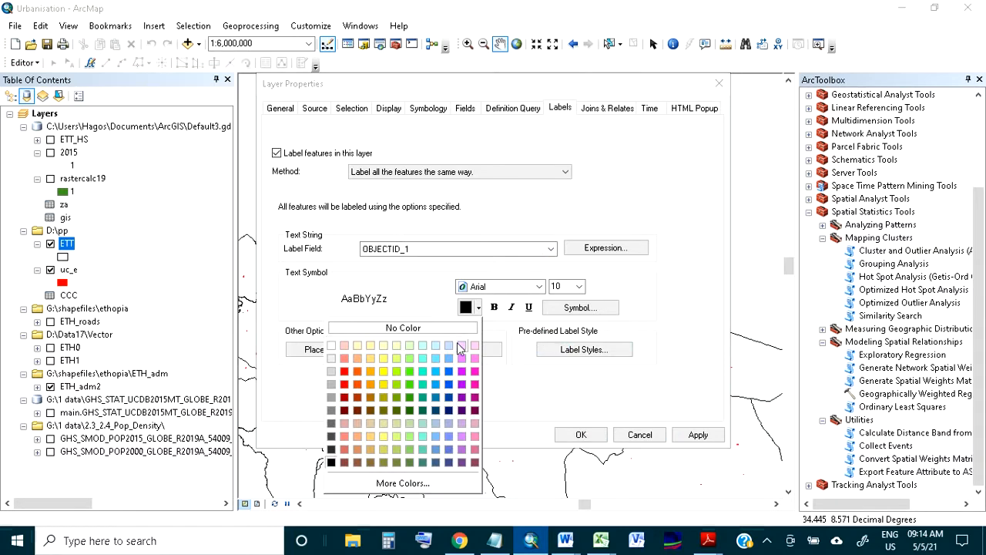
left_click(448, 386)
left_click(578, 286)
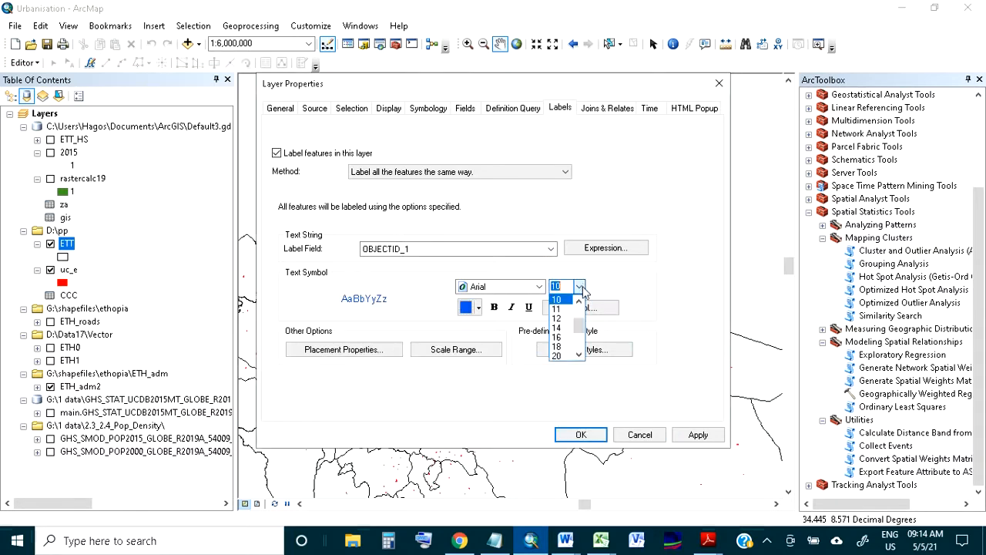
left_click(560, 324)
left_click(697, 434)
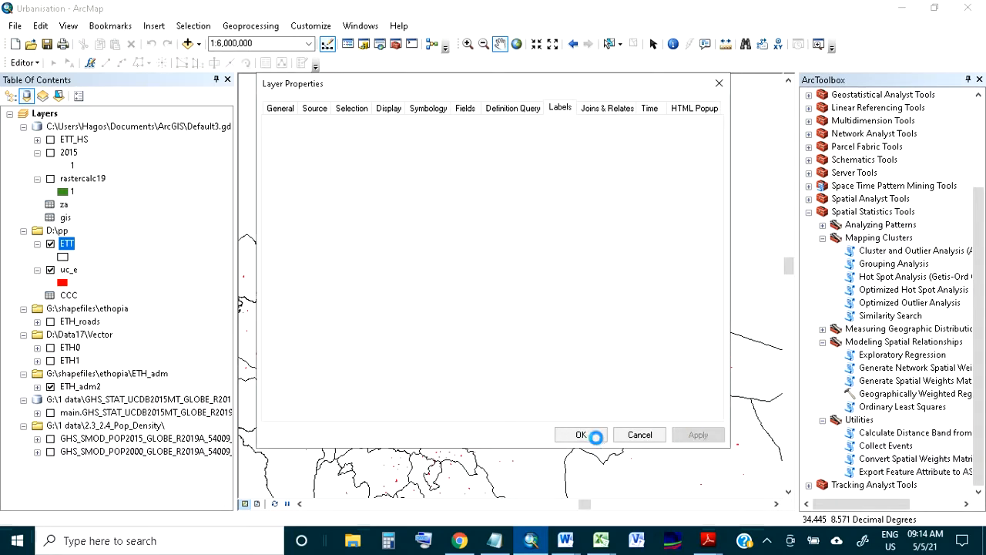
left_click(592, 436)
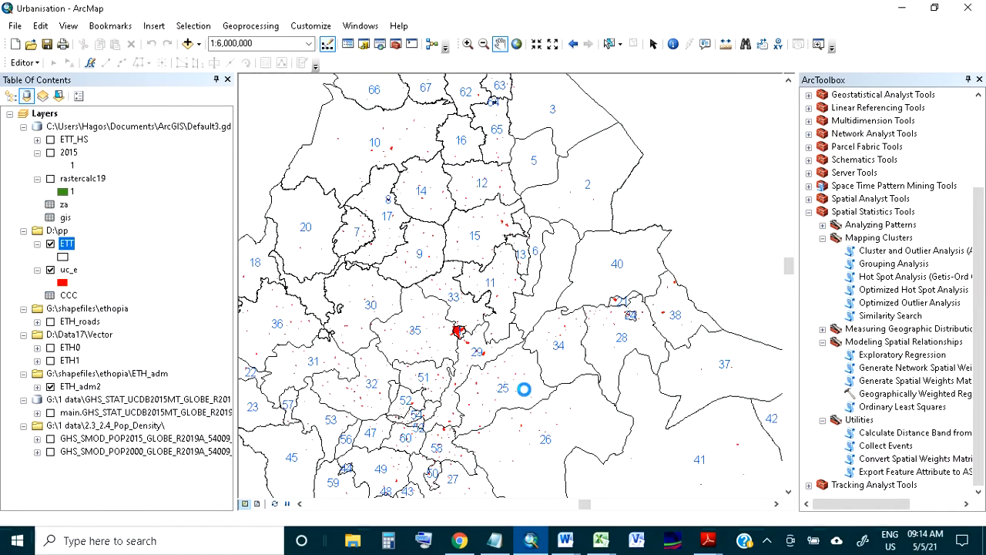
Compare the neighbors listed for OBJECTID_1 22 in the gis table with the labeled zones around zone 22 on the map
left_click_drag(346, 303, 553, 272)
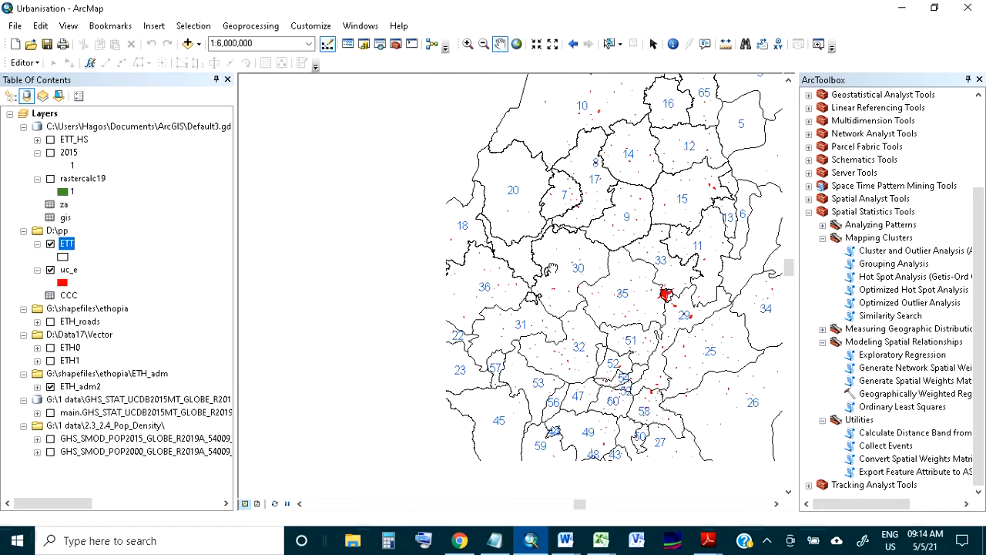
left_click_drag(502, 339, 463, 272)
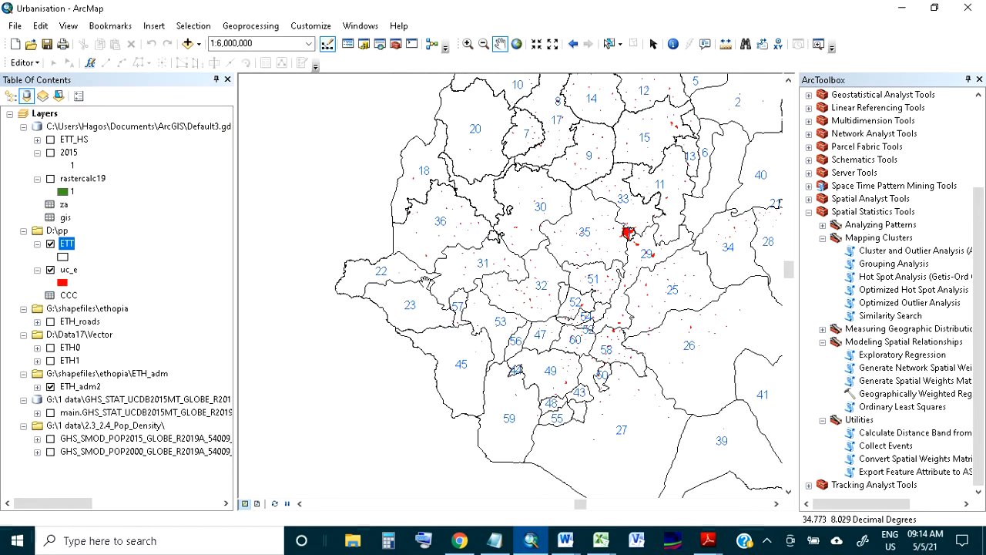
scroll(424, 282, "up", 1)
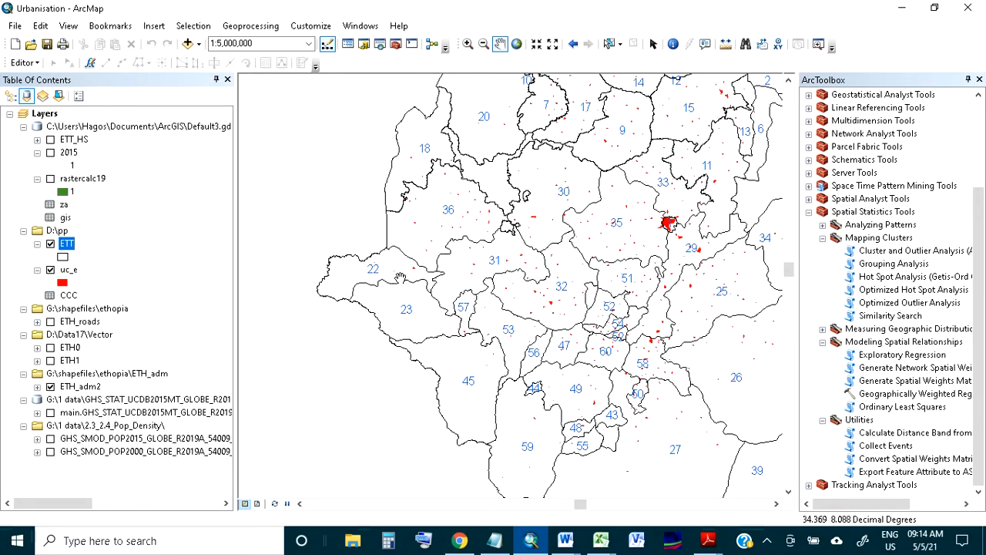
left_click_drag(385, 268, 358, 275)
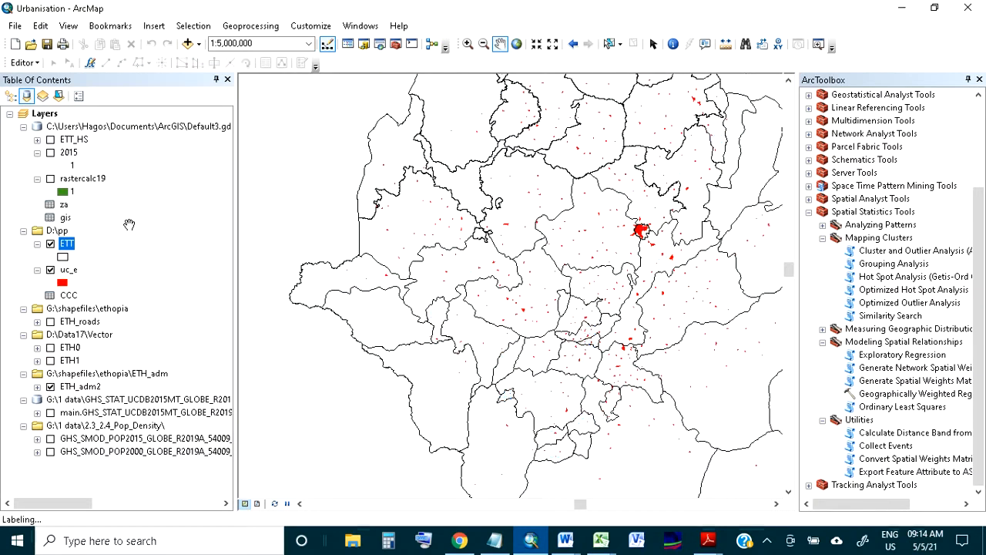
right_click(64, 218)
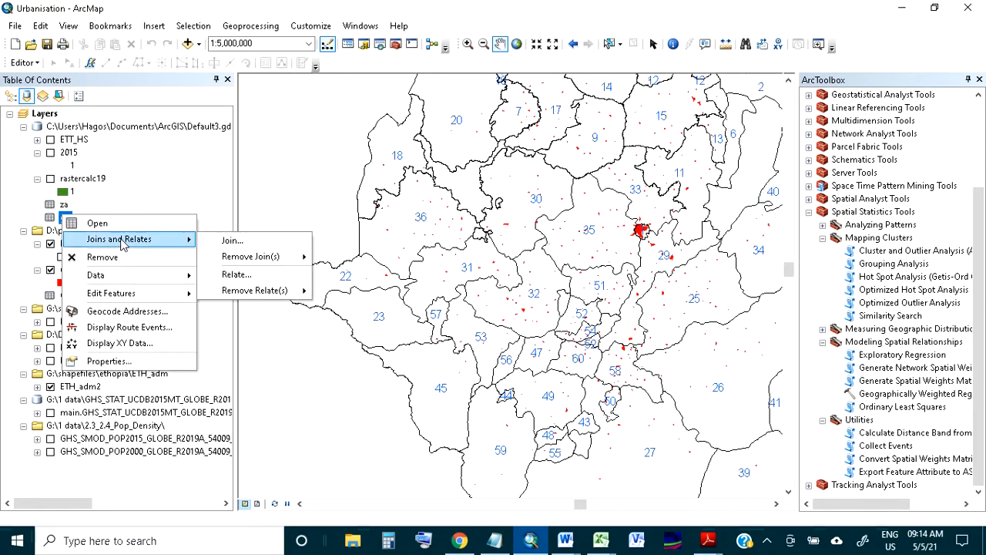
left_click(114, 221)
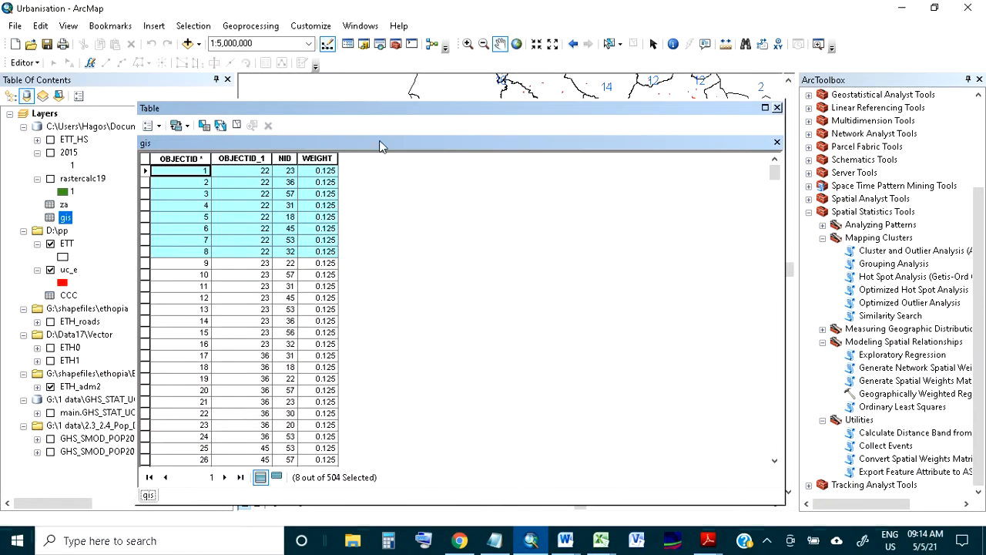
left_click_drag(349, 109, 647, 110)
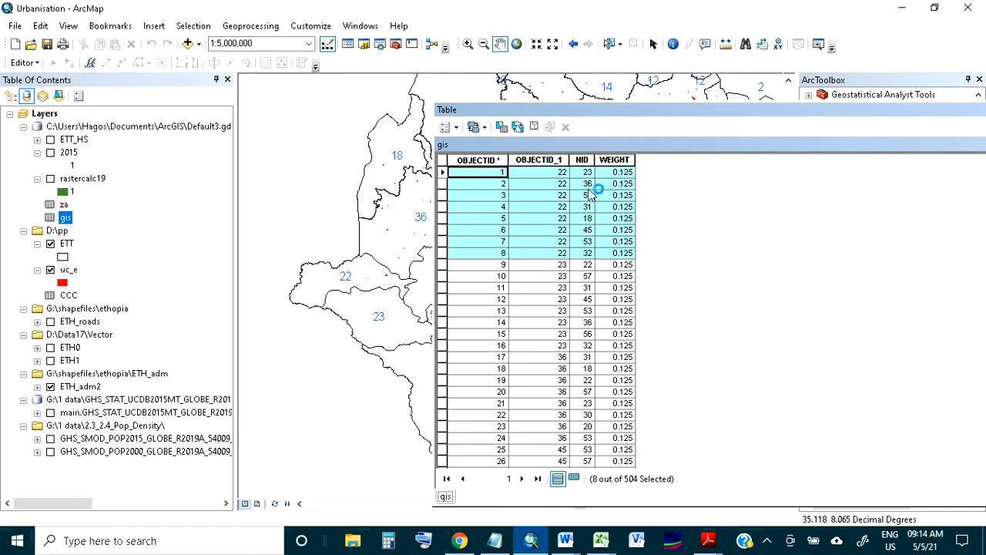
left_click_drag(543, 116, 668, 118)
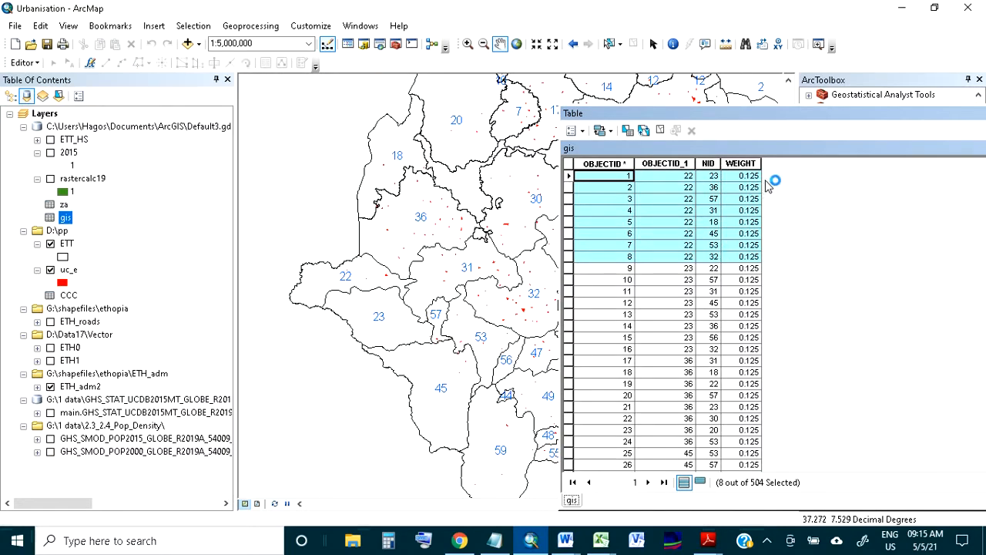
Examine more neighbor records in the gis table, select the eight records for OBJECTID_1 44, and close the table
left_click_drag(784, 119, 459, 119)
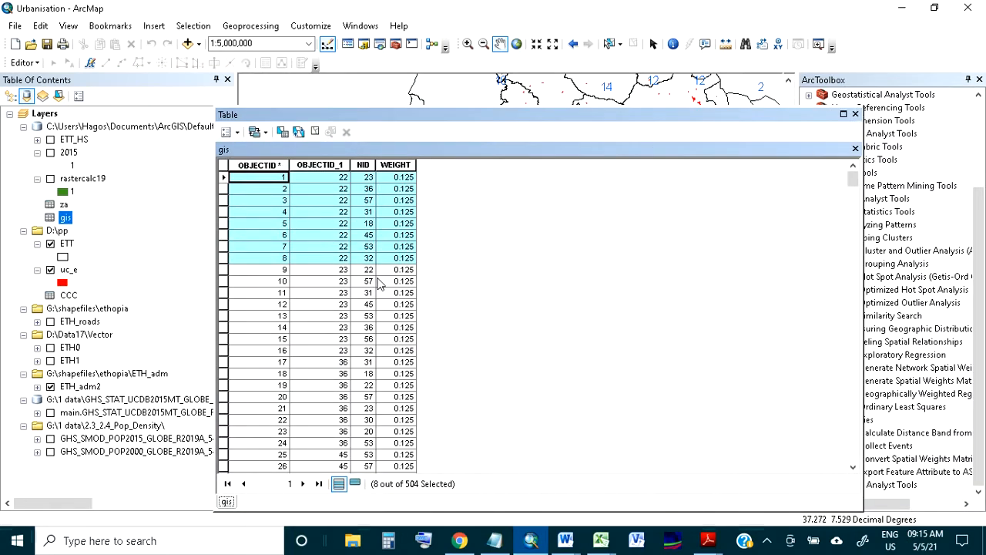
scroll(377, 285, "down", 5)
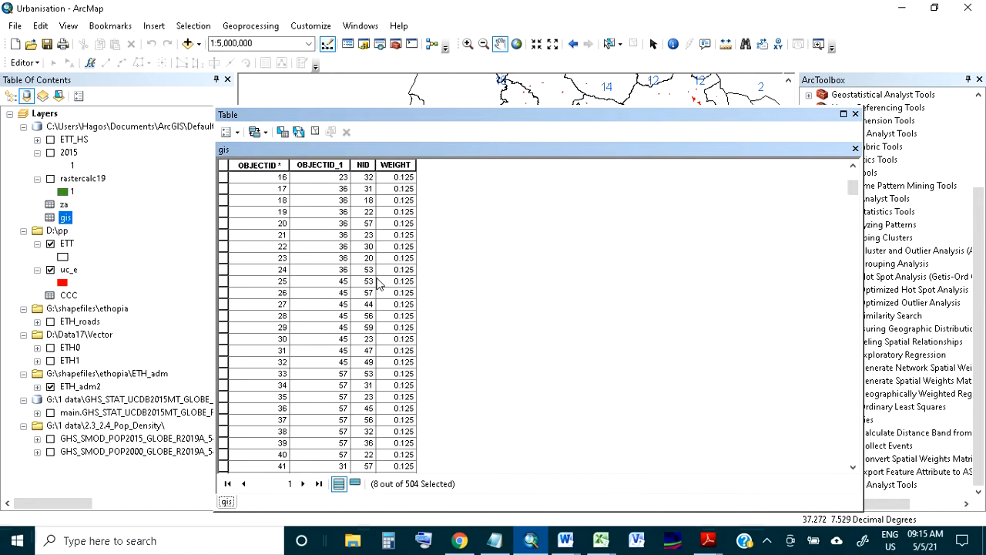
scroll(378, 281, "down", 6)
scroll(382, 280, "down", 6)
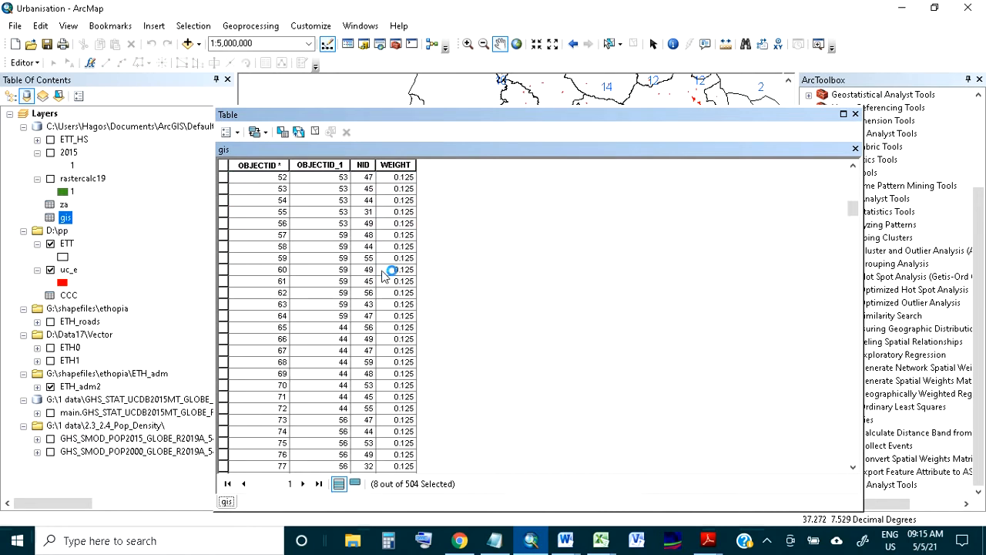
left_click_drag(227, 327, 228, 414)
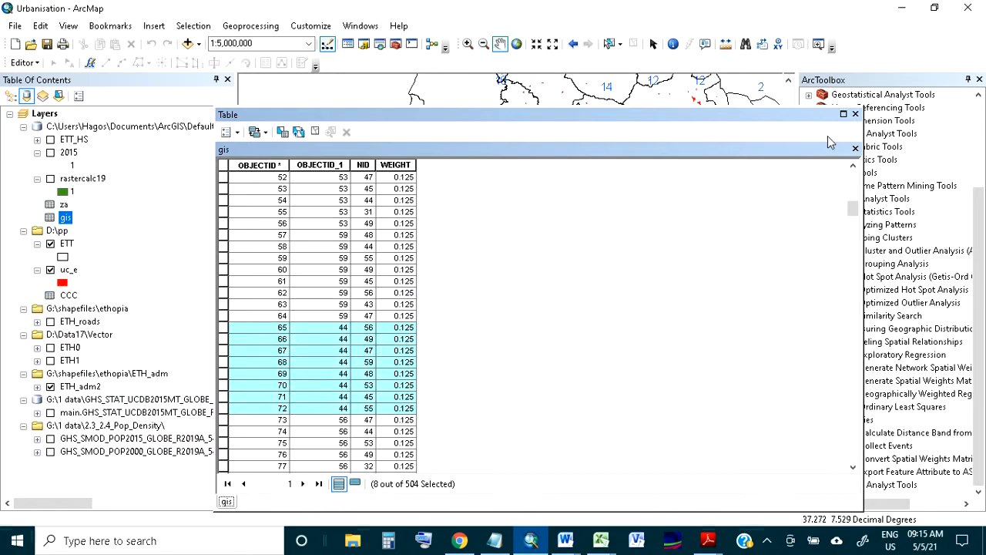
left_click(856, 114)
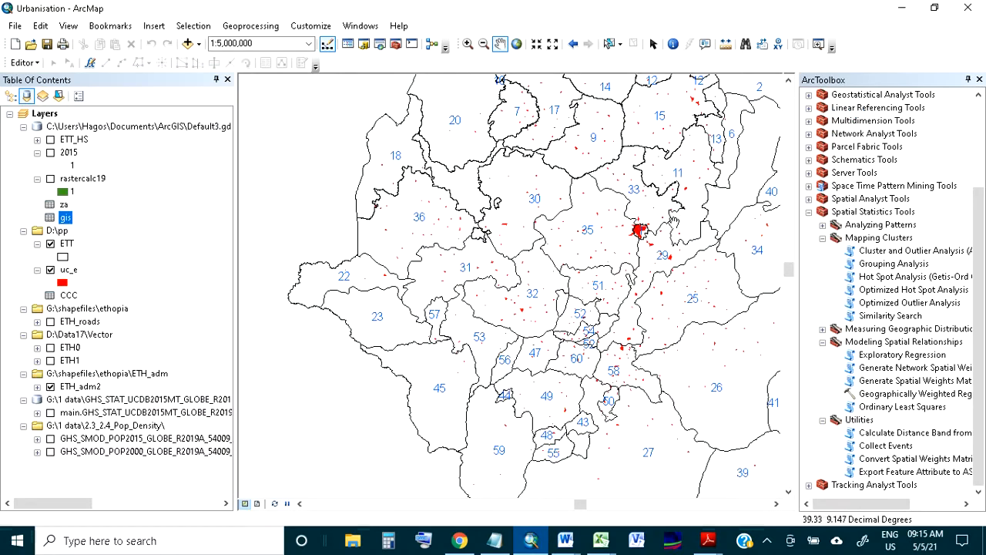
Examine the labeled ETT zones around the central urban cluster and across the whole country
left_click_drag(675, 223, 546, 283)
left_click_drag(463, 395, 442, 315)
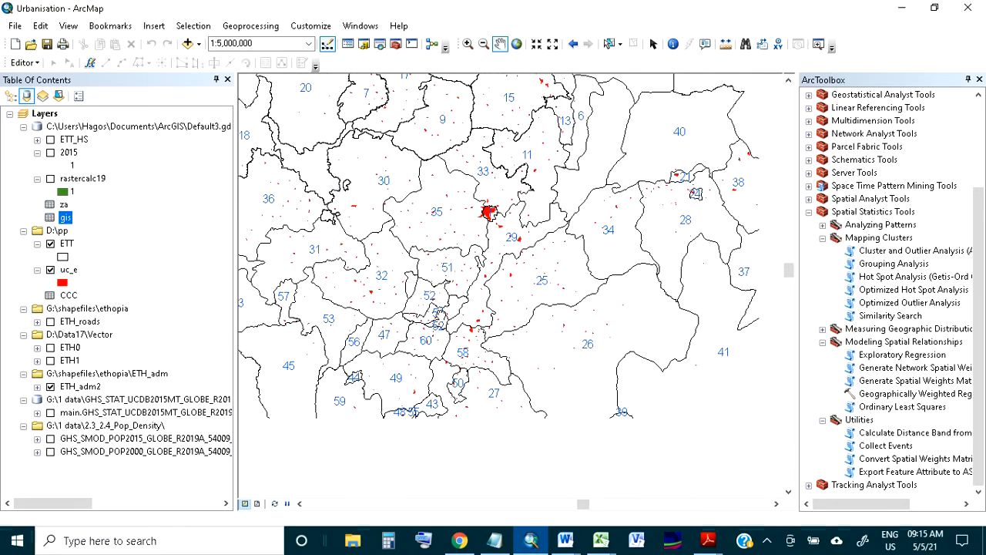
left_click_drag(489, 214, 554, 311)
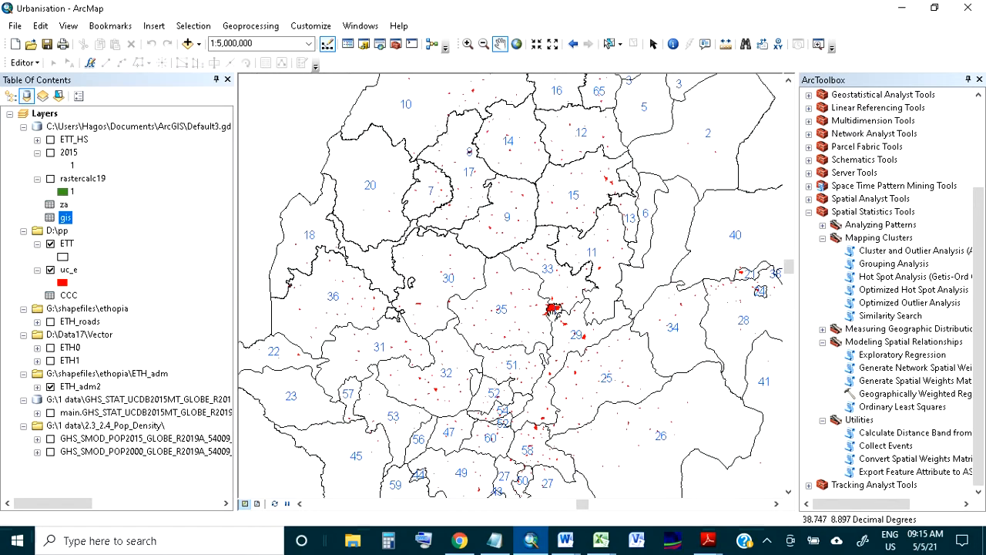
scroll(553, 311, "up", 3)
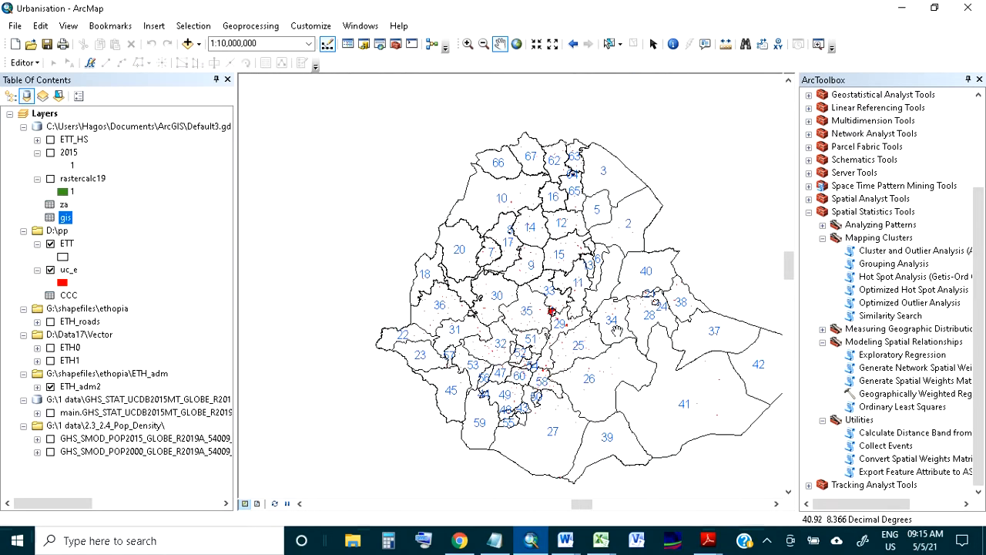
left_click_drag(617, 330, 553, 287)
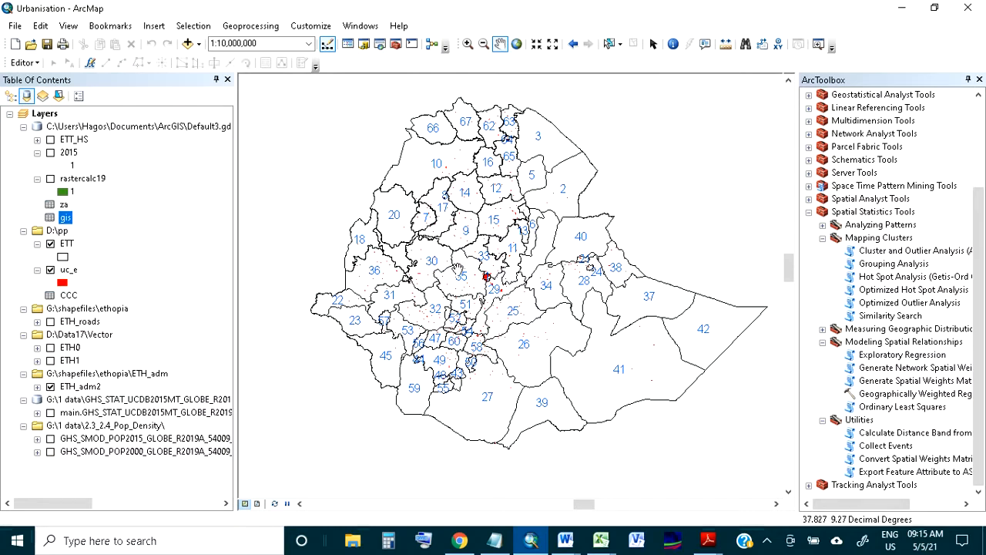
left_click_drag(481, 268, 459, 279)
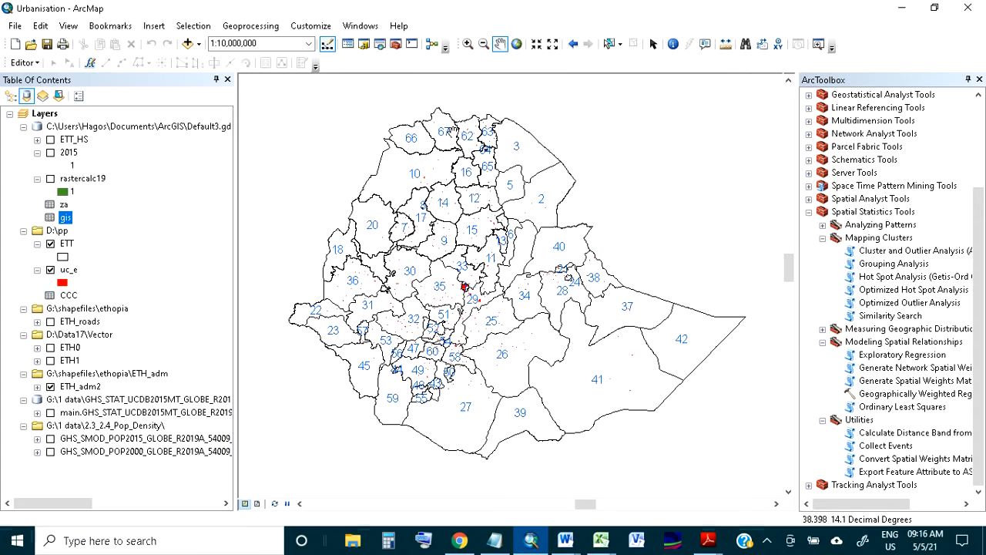
Set up Hot Spot Analysis (Getis-Ord Gi*) for ETT with input field E_CPM2_T14 and spatial relationships GET_SPATIAL_WEIGHTS_FROM_FILE
double_click(894, 279)
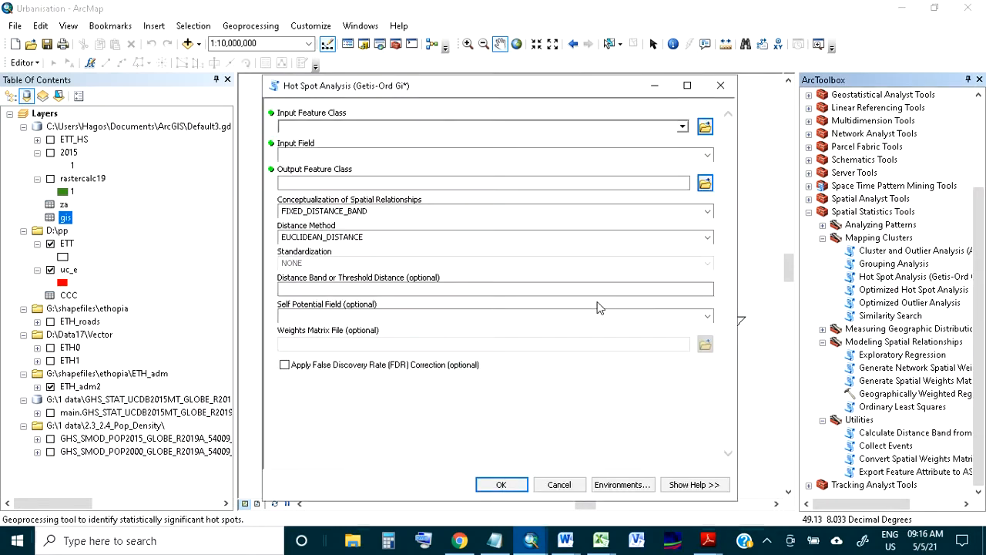
left_click(683, 126)
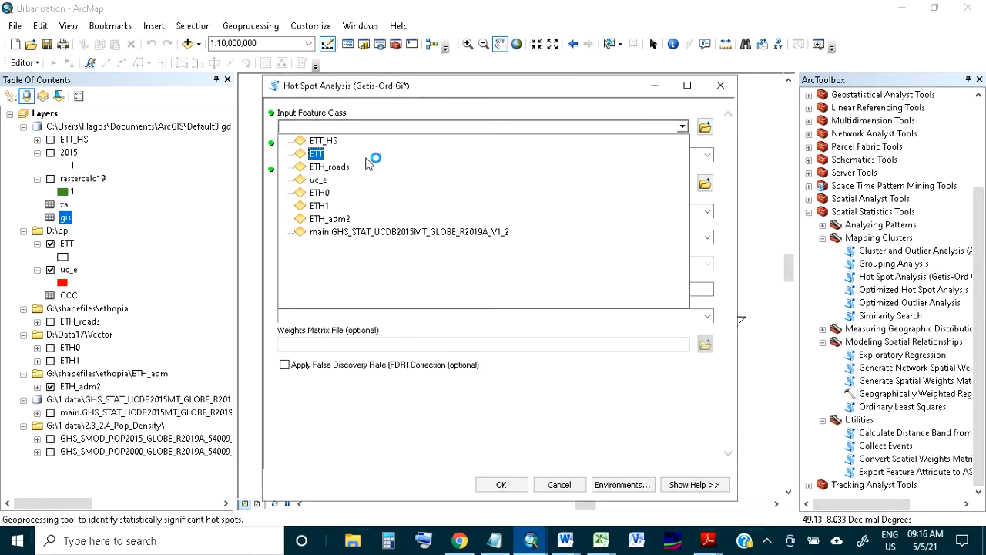
left_click(316, 154)
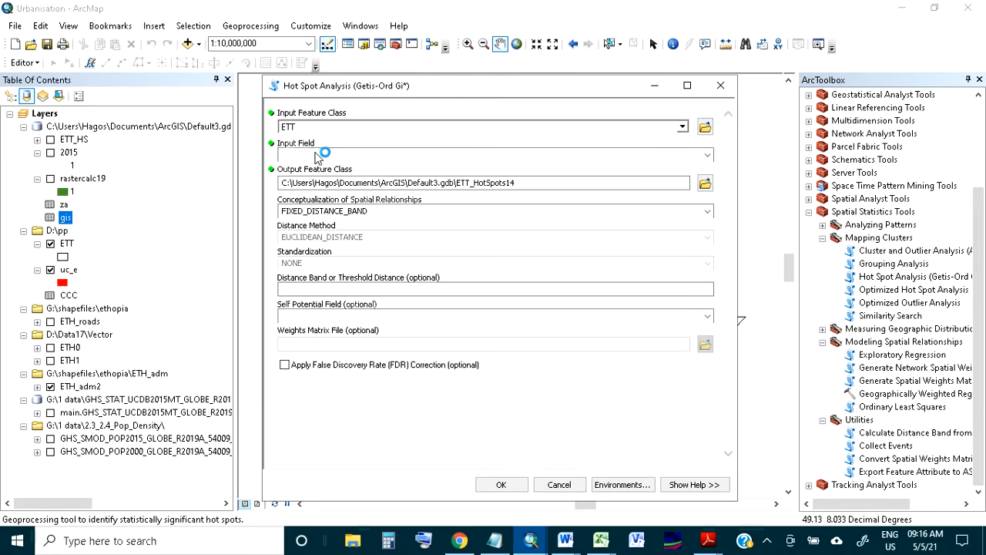
left_click(708, 155)
left_click_drag(707, 196, 701, 401)
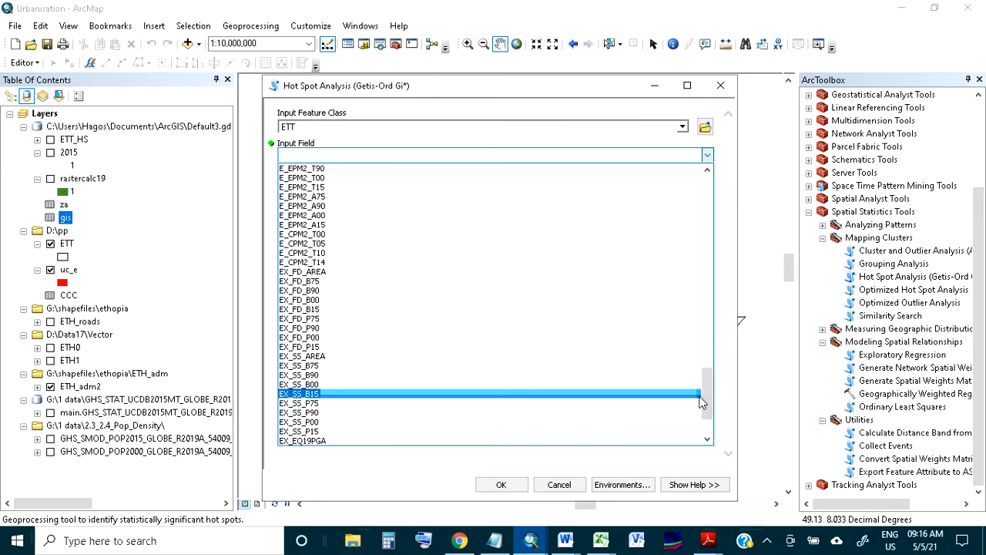
left_click(337, 262)
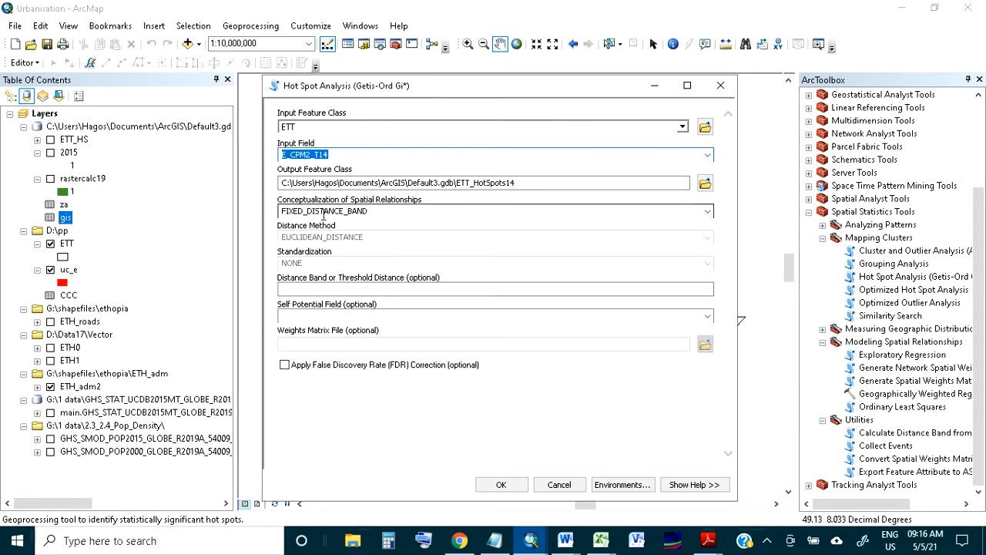
left_click(708, 211)
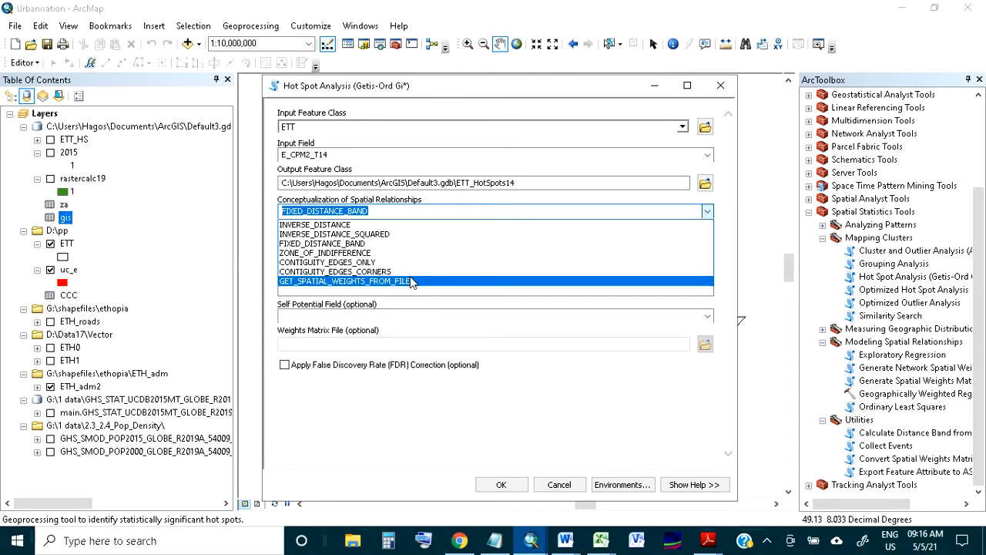
left_click(409, 281)
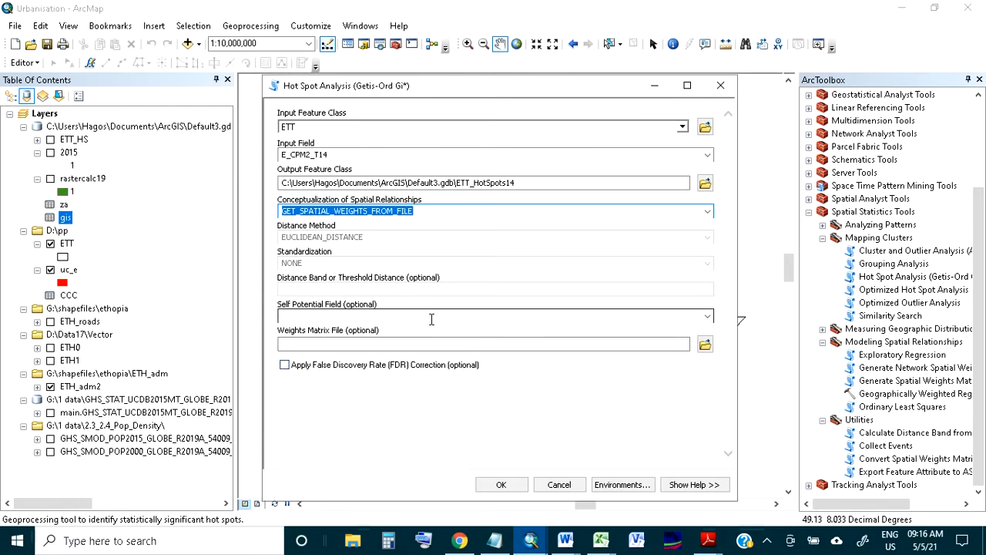
Use D:\pp\gis.swm as the weights matrix file, run the hot spot analysis, and dismiss the completion report
left_click(705, 347)
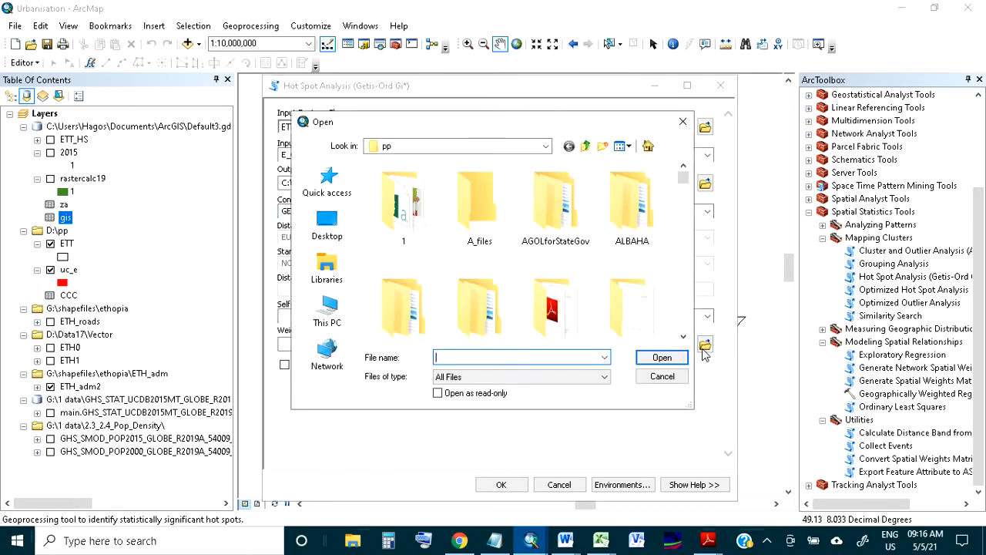
type("gis")
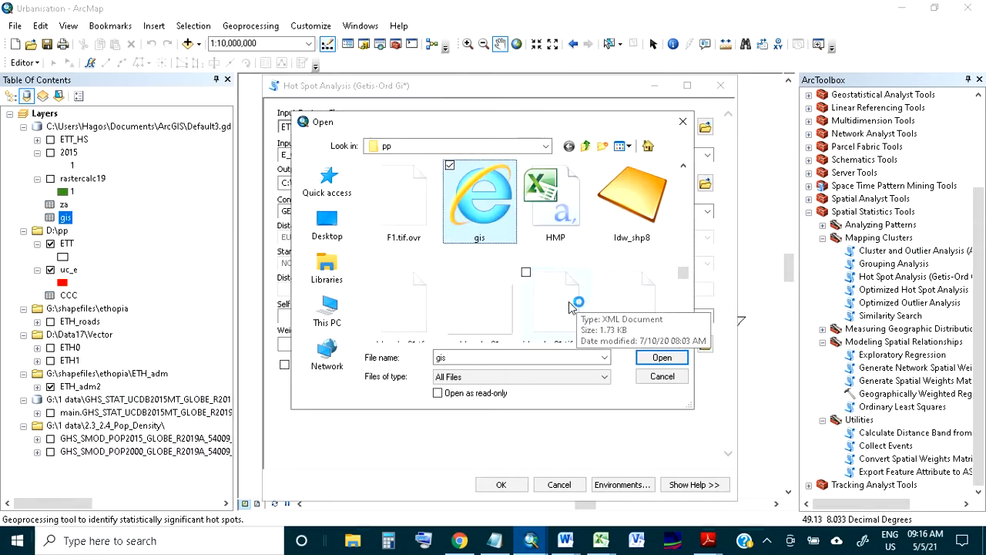
left_click(661, 358)
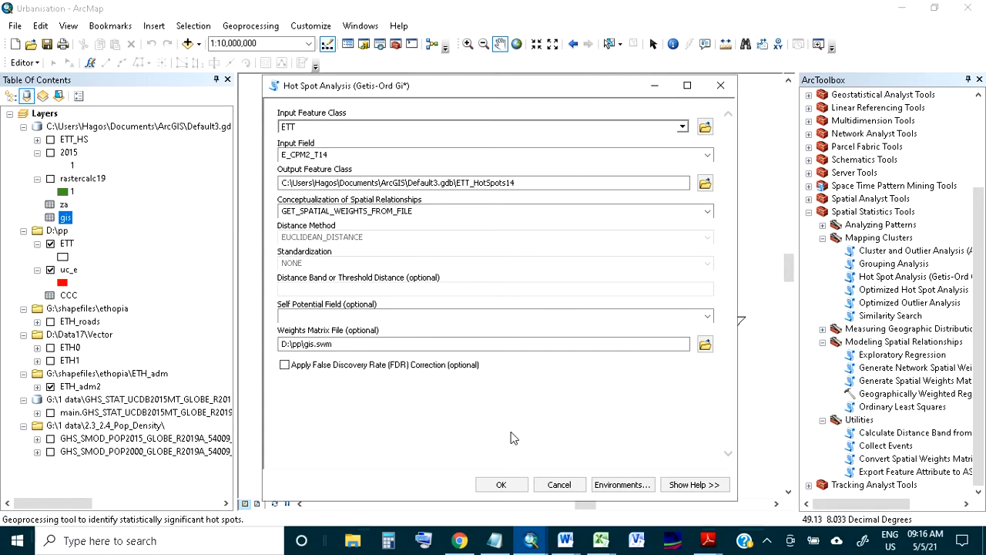
left_click(500, 485)
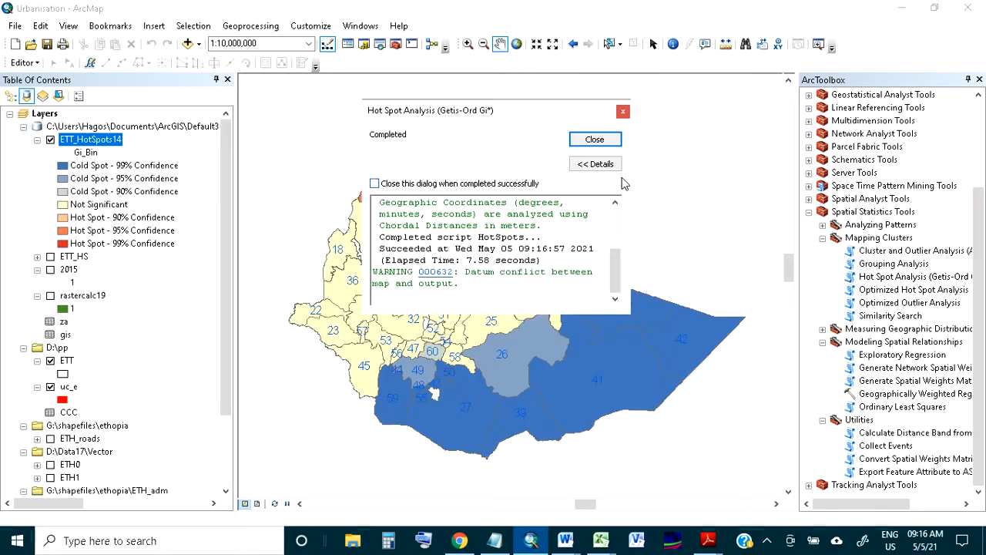
left_click(595, 139)
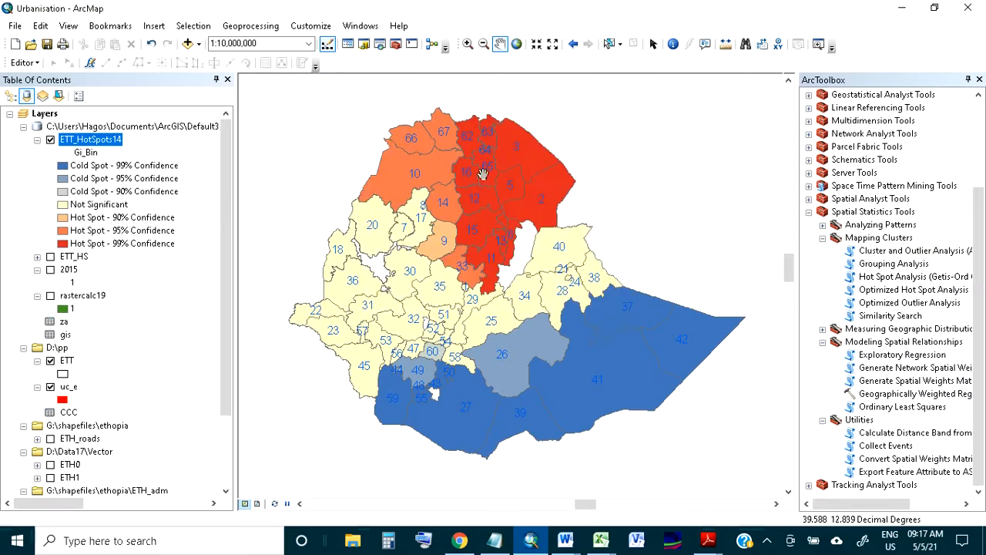
Examine the distribution of hot spot, cold spot and not significant zones across the ETT_HotSpots14 map
left_click_drag(498, 227, 518, 228)
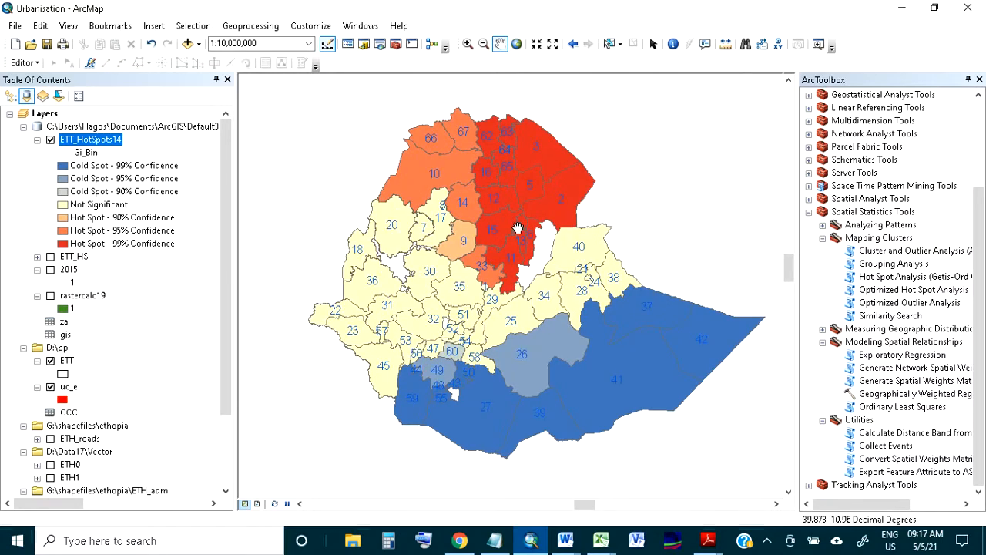
left_click_drag(531, 266, 506, 264)
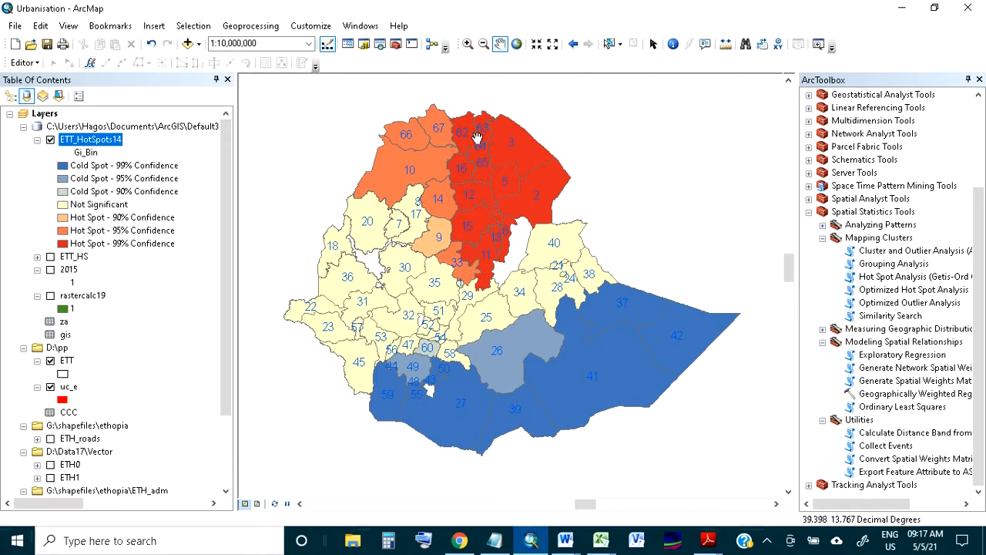
scroll(473, 140, "up", 1)
scroll(474, 140, "down", 1)
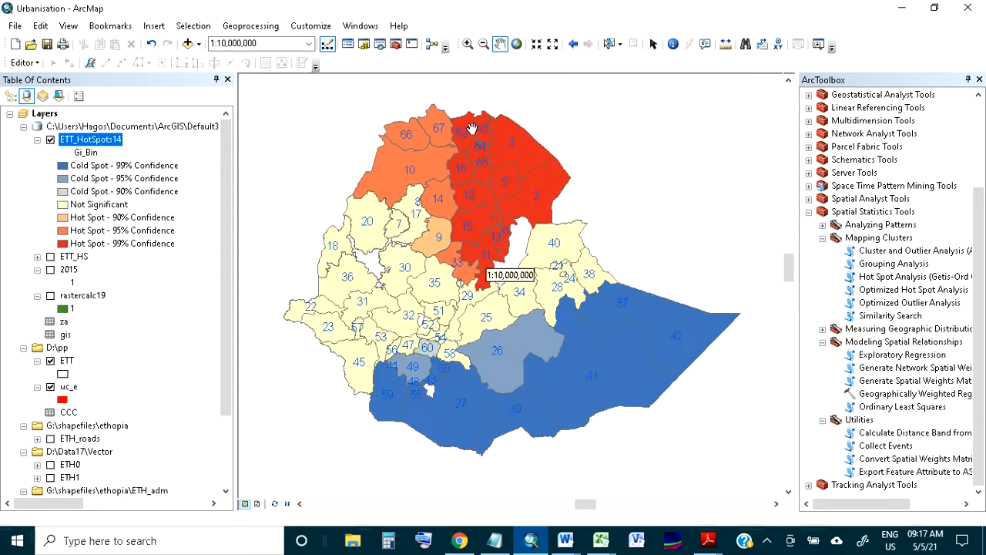
scroll(479, 114, "down", 1)
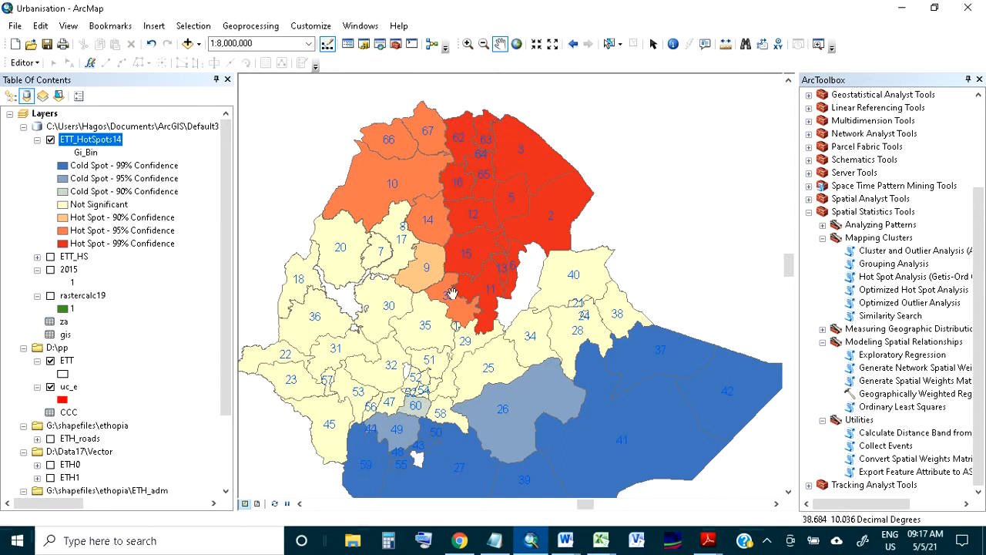
left_click_drag(520, 240, 492, 229)
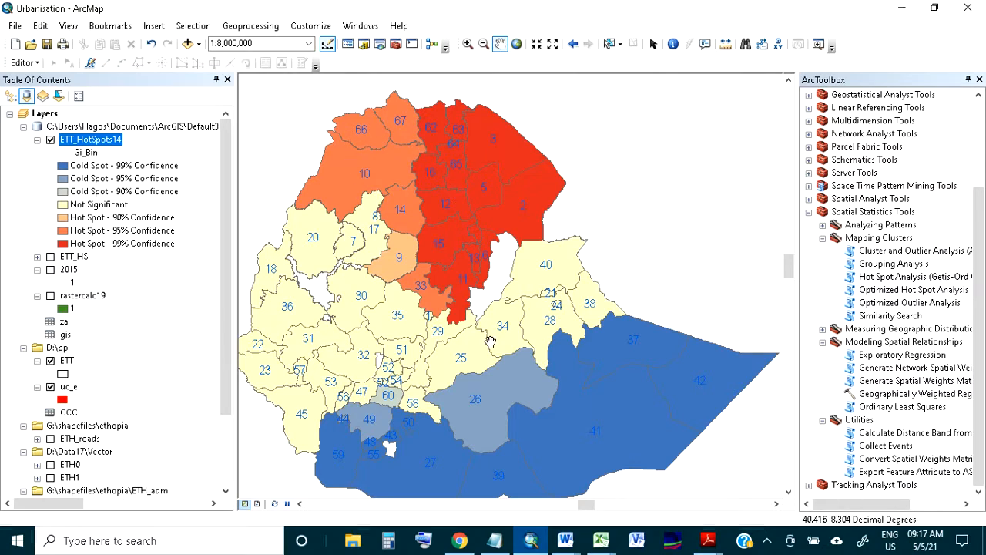
left_click_drag(490, 341, 484, 308)
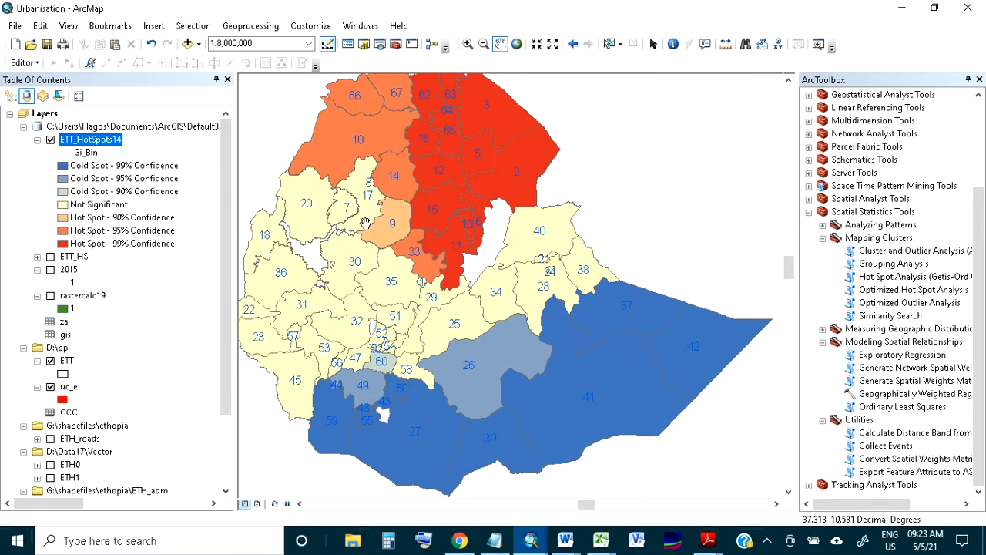
Sort the ETT_HotSpots14 attribute table ascending by Gi_Bin and select all records with value -3 to highlight them on the map
right_click(105, 146)
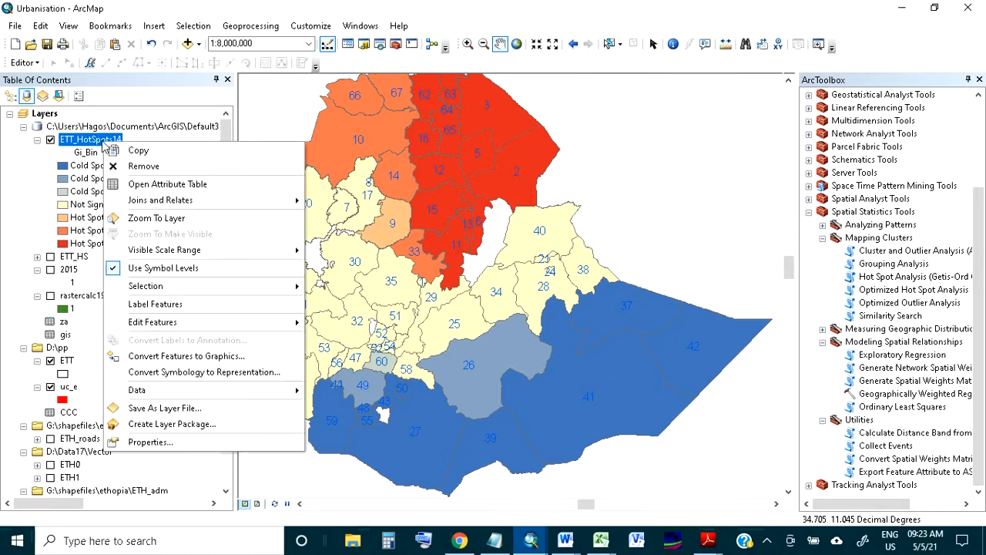
left_click(154, 182)
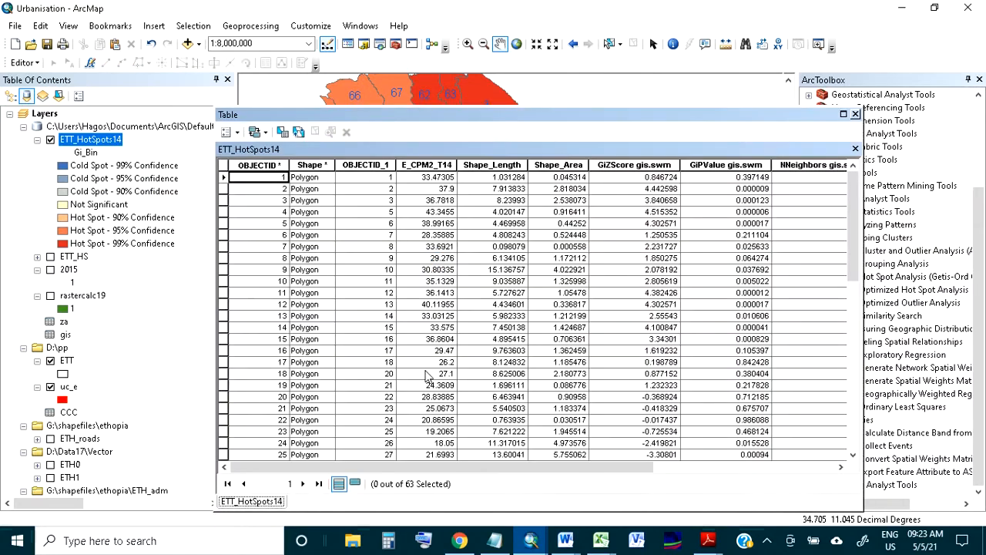
left_click_drag(424, 467, 605, 466)
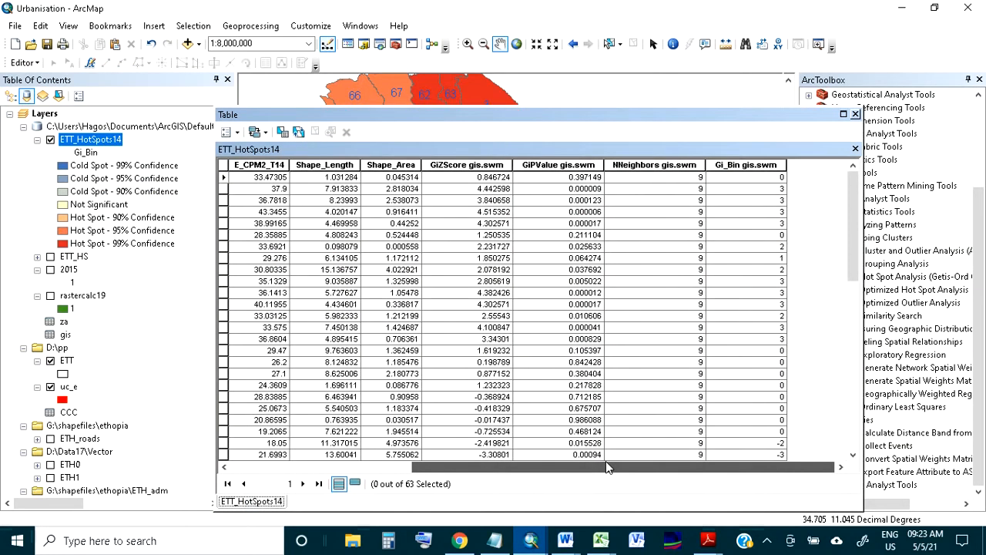
left_click(748, 165)
double_click(748, 165)
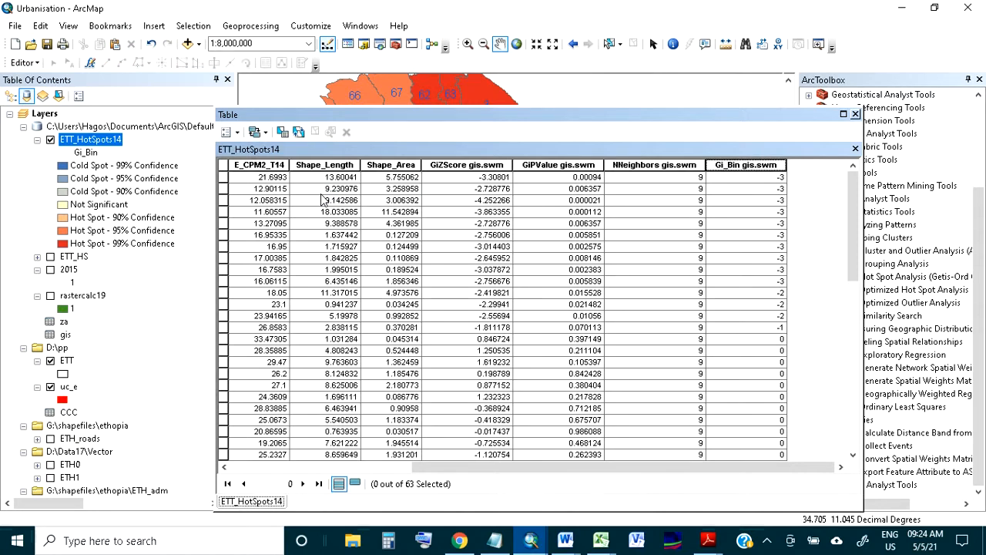
left_click_drag(224, 177, 230, 279)
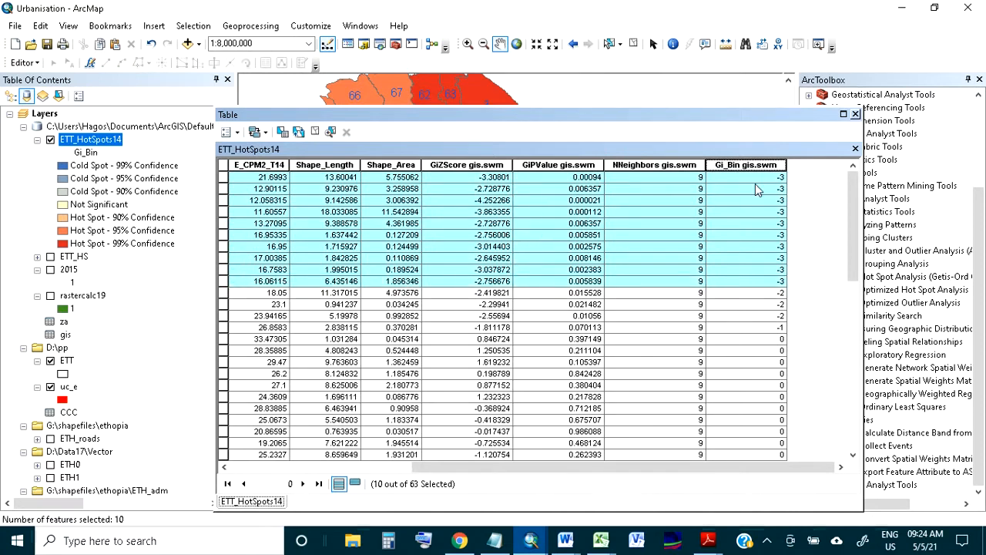
left_click(855, 115)
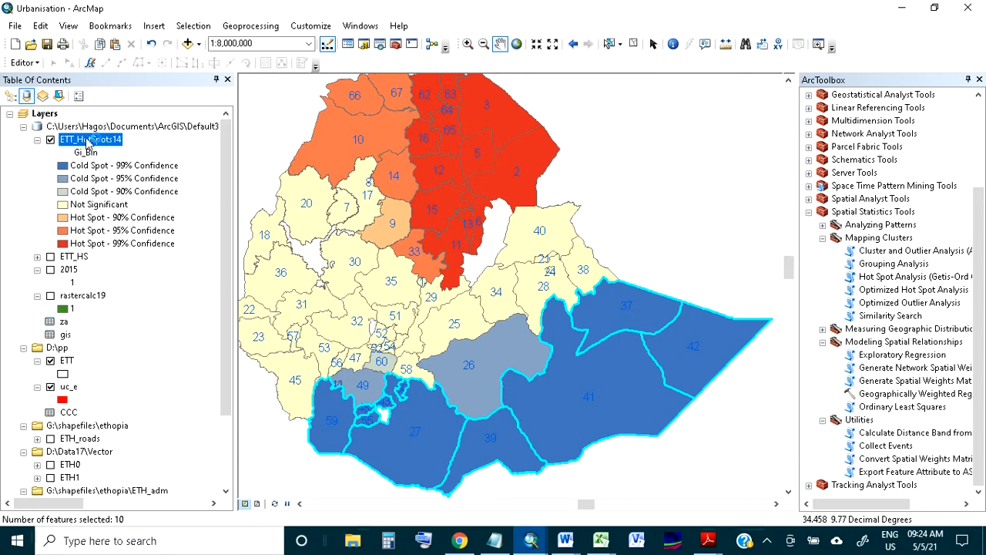
Clear the selection, sort the ETT_HotSpots14 table descending by Gi_Bin, and select all records with value 3 to highlight them on the map
right_click(88, 140)
left_click(160, 178)
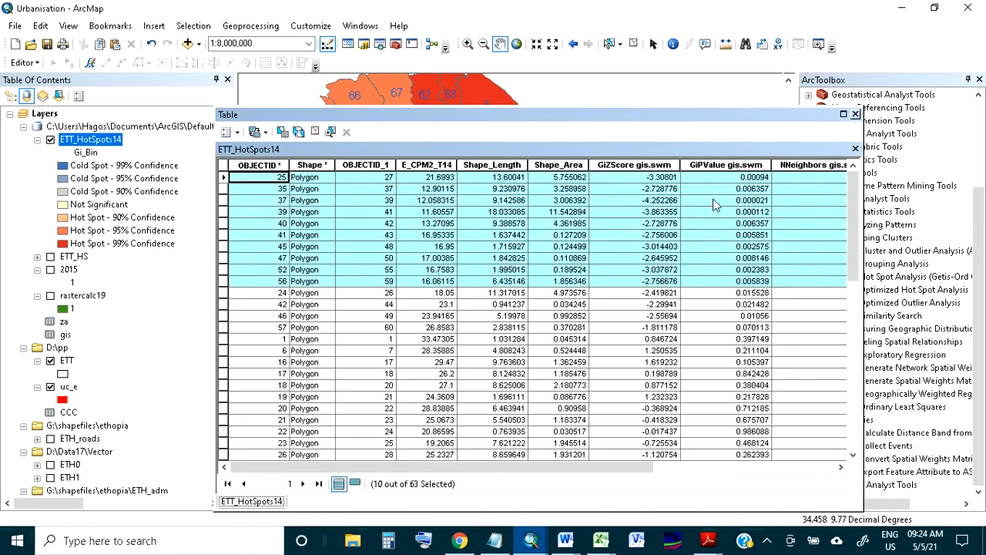
left_click_drag(523, 467, 706, 451)
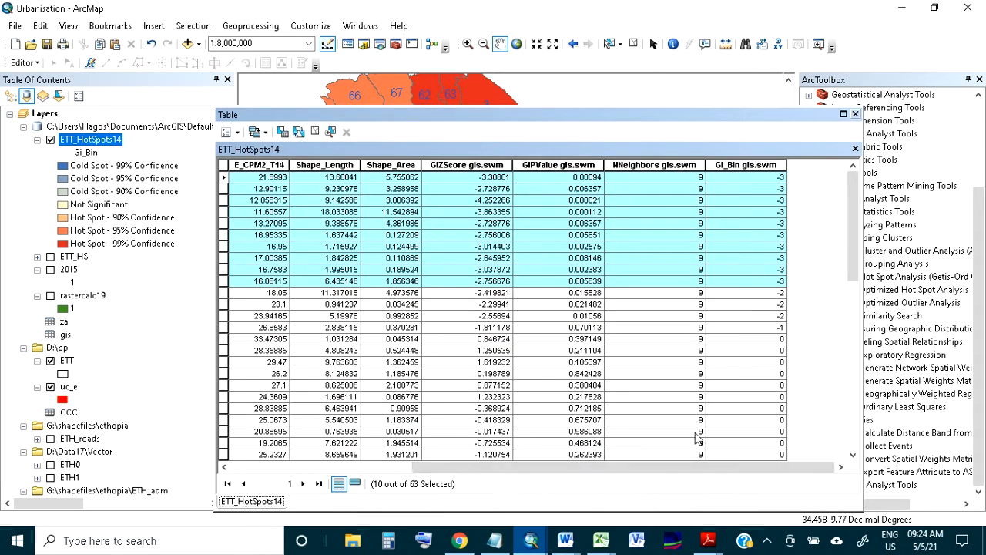
left_click(314, 132)
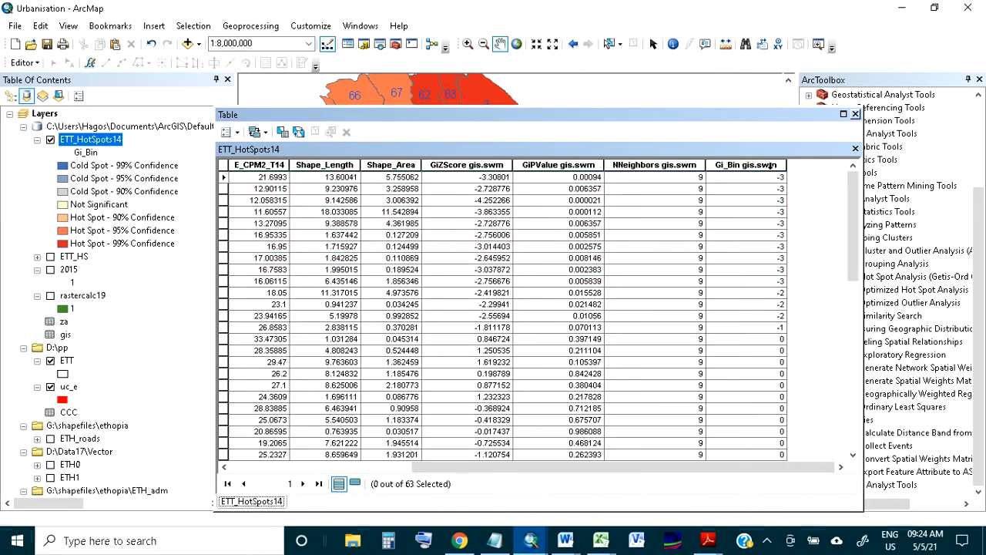
double_click(770, 165)
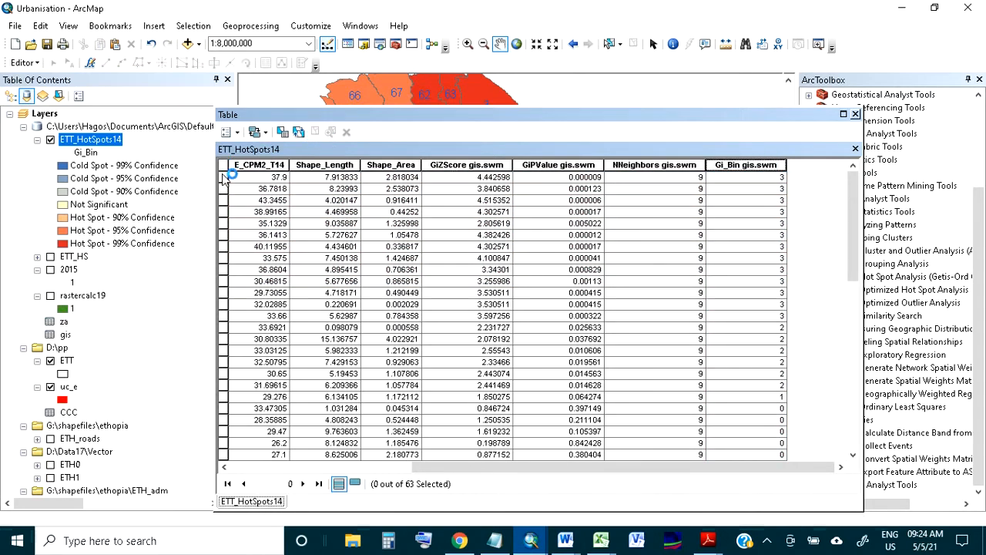
left_click_drag(223, 177, 237, 319)
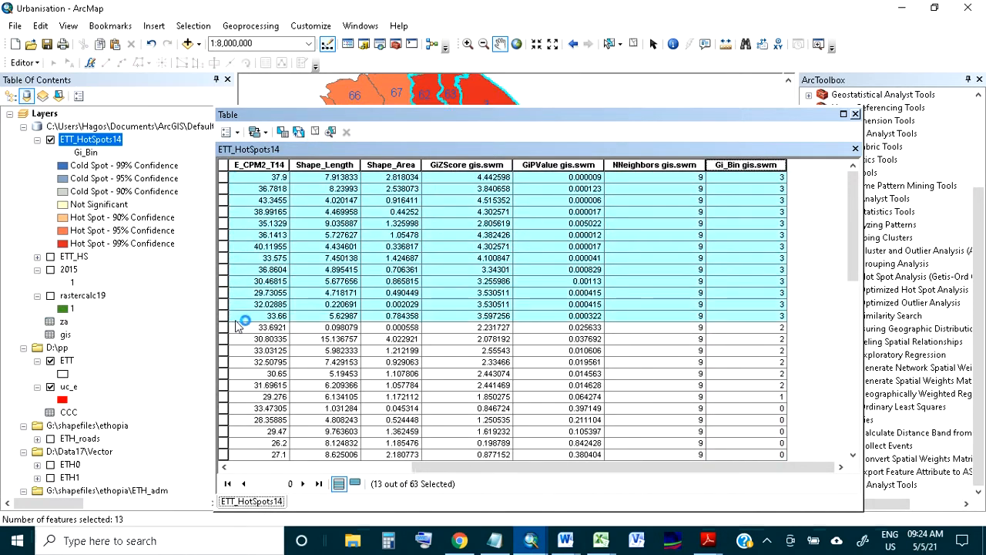
left_click(856, 114)
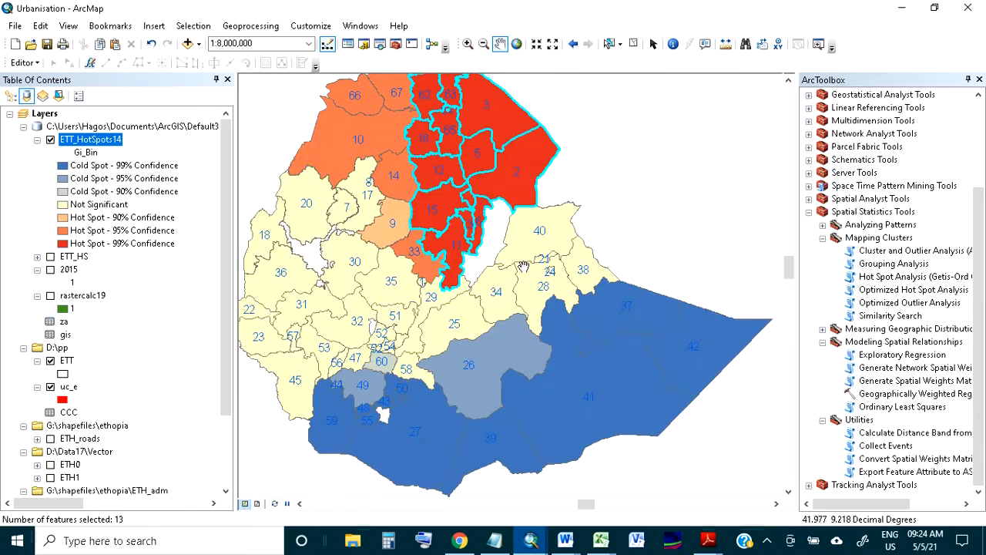
left_click_drag(479, 198, 505, 237)
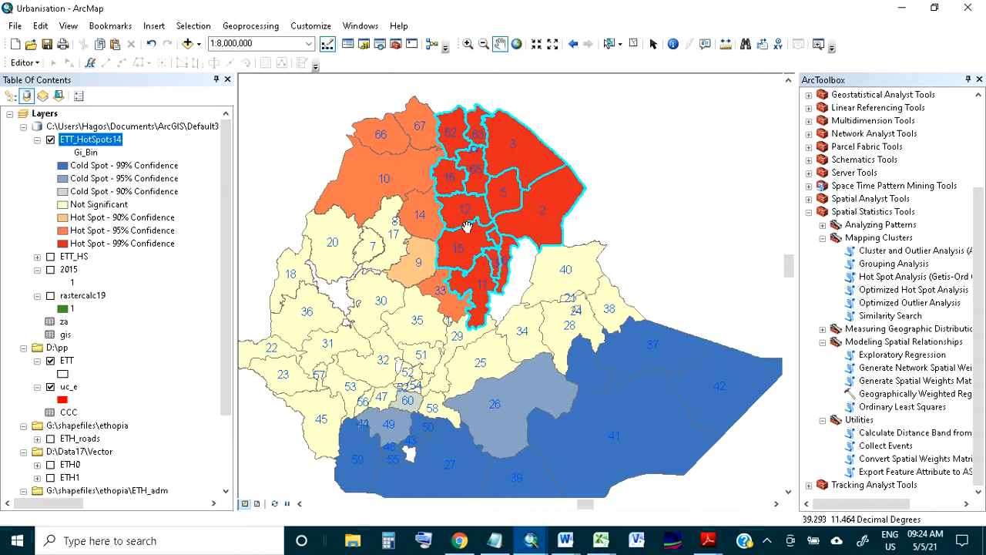
Examine the GiZScore, GiPValue, NNeighbors and Gi_Bin columns in the ETT_HotSpots14 attribute table
right_click(90, 140)
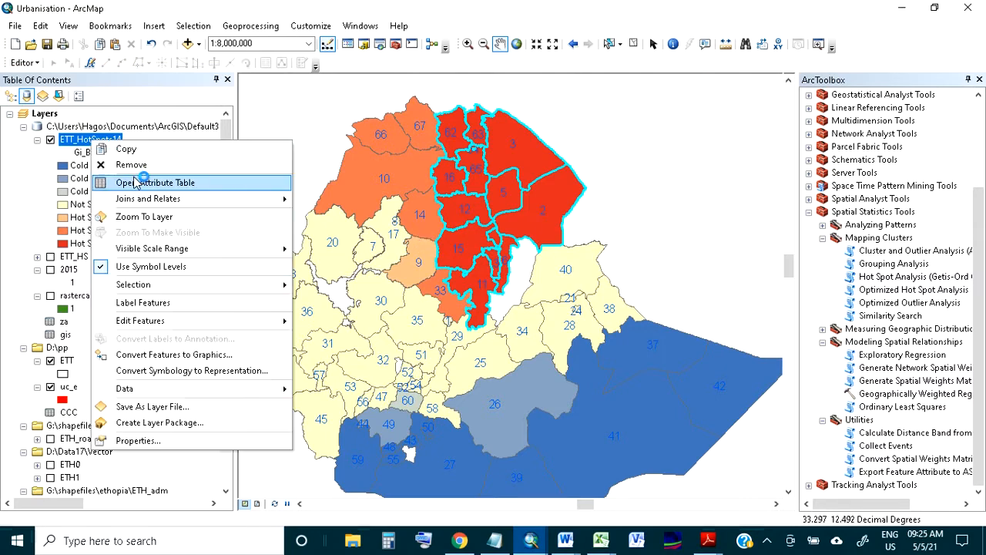
left_click(136, 182)
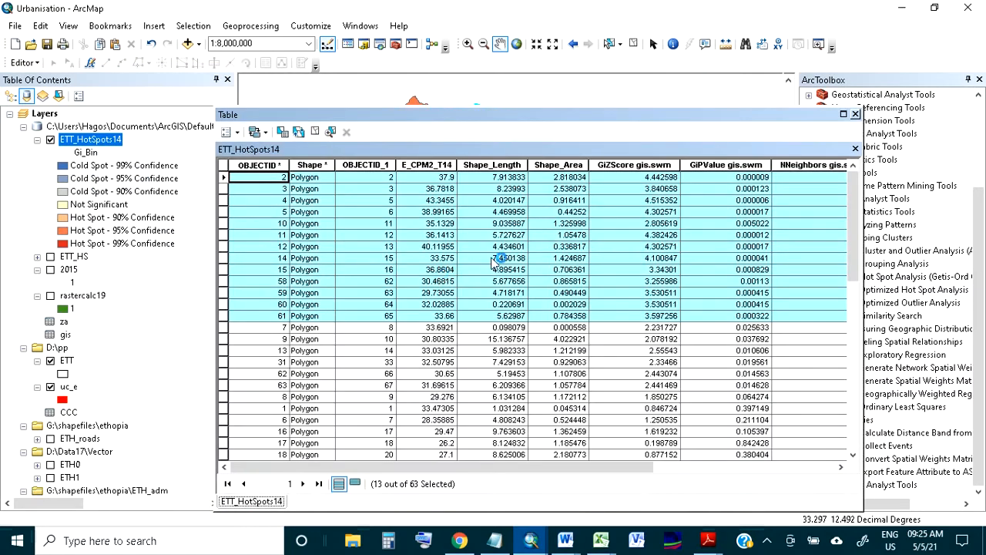
left_click_drag(566, 465, 630, 467)
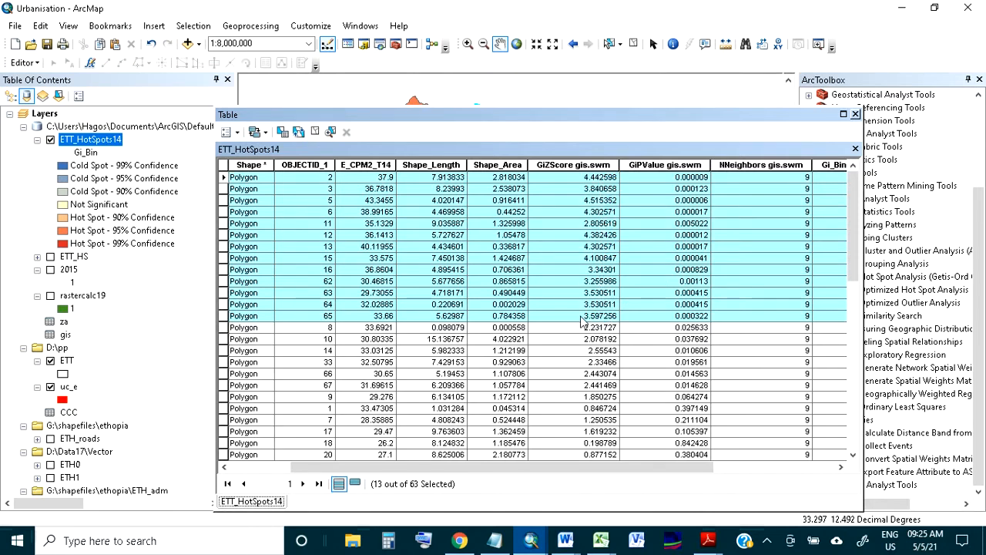
left_click_drag(565, 471, 600, 472)
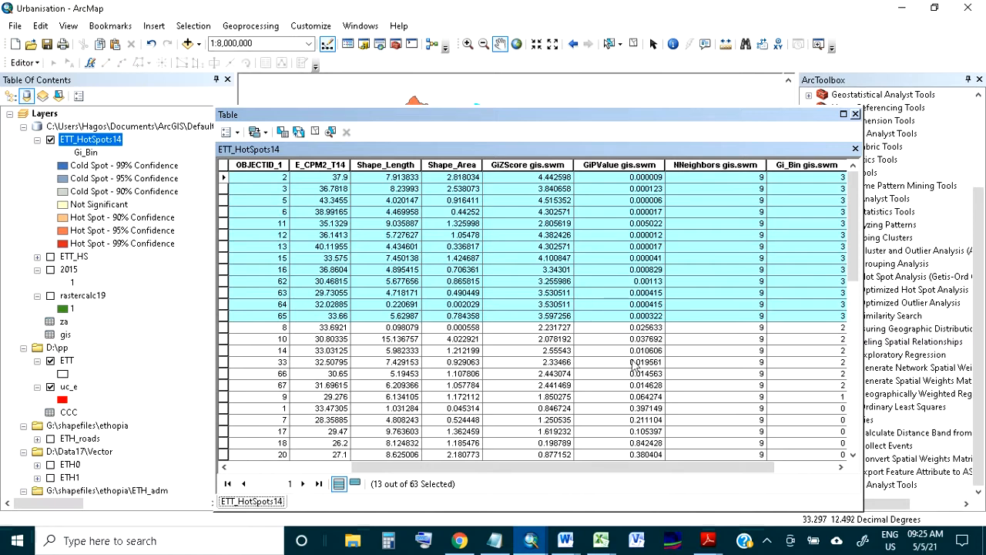
left_click_drag(660, 468, 721, 476)
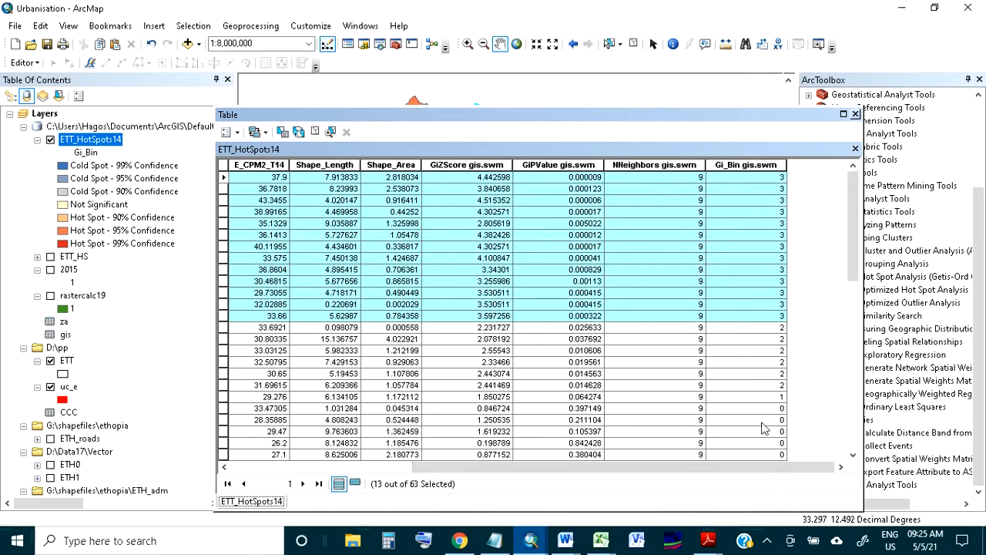
scroll(767, 429, "down", 2)
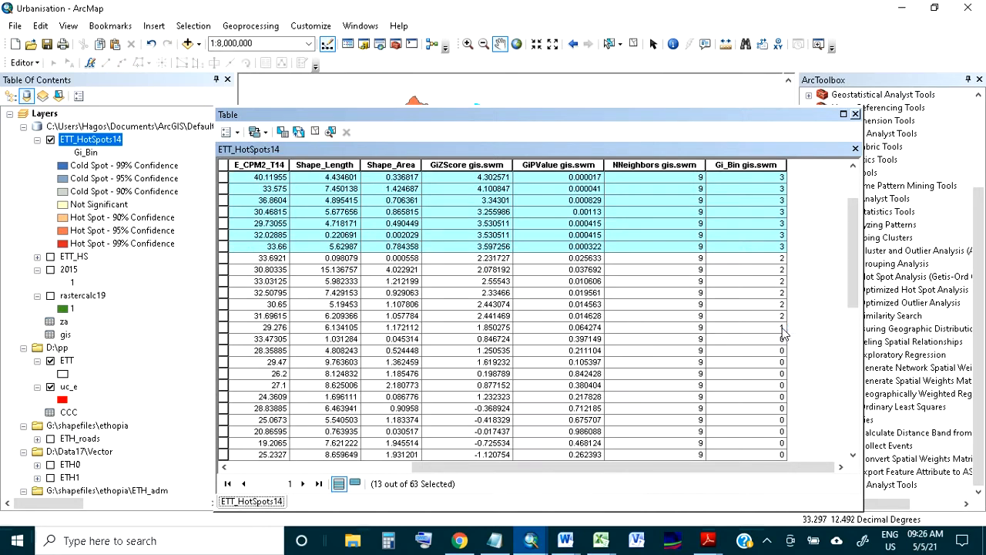
scroll(784, 333, "down", 3)
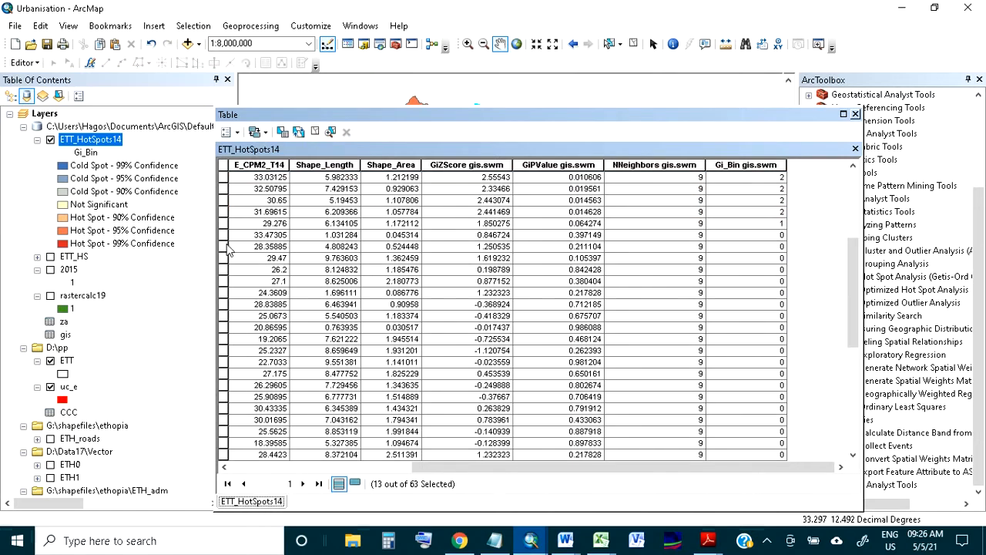
Select all records with Gi_Bin 0 in the ETT_HotSpots14 table and close it to view the highlighted zones on the map
left_click_drag(224, 246, 223, 270)
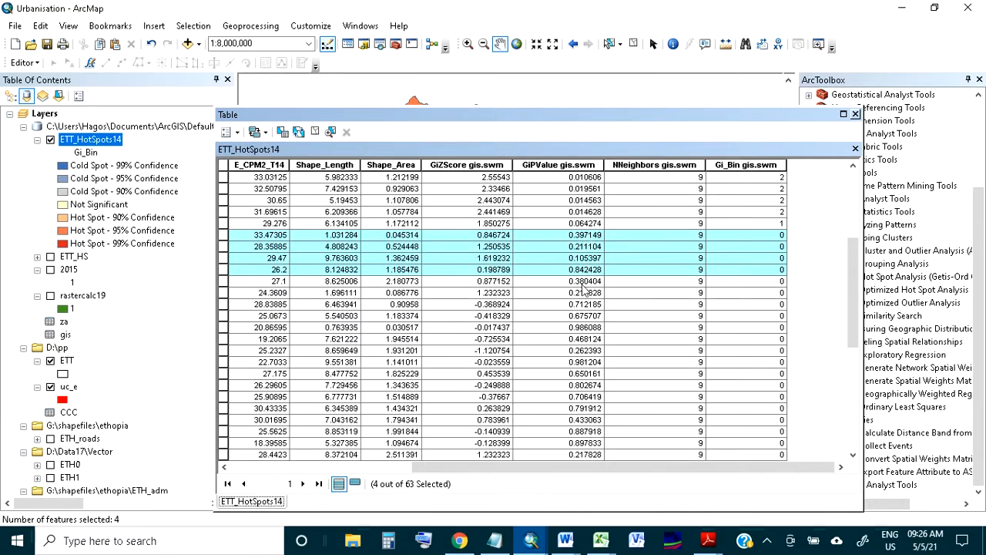
left_click_drag(224, 235, 301, 299)
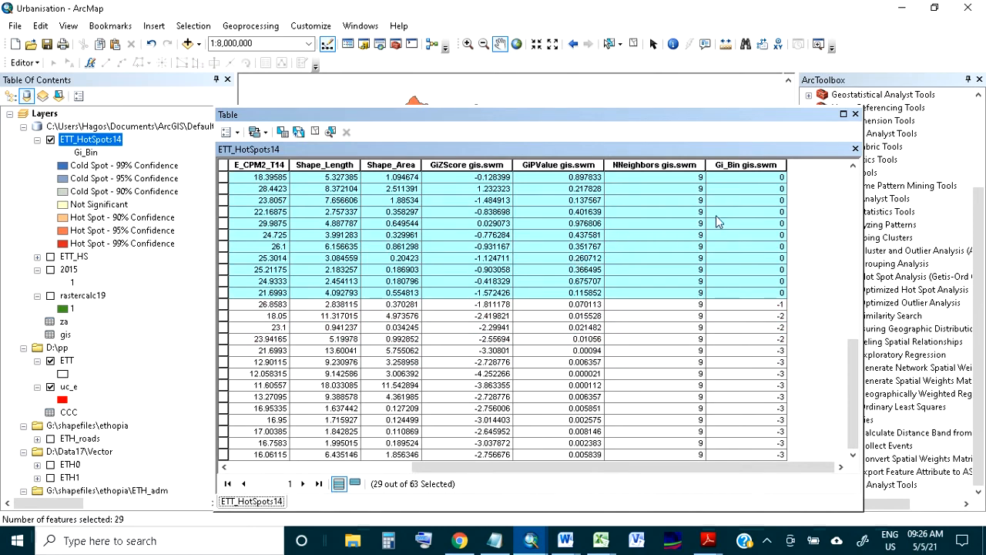
left_click(856, 114)
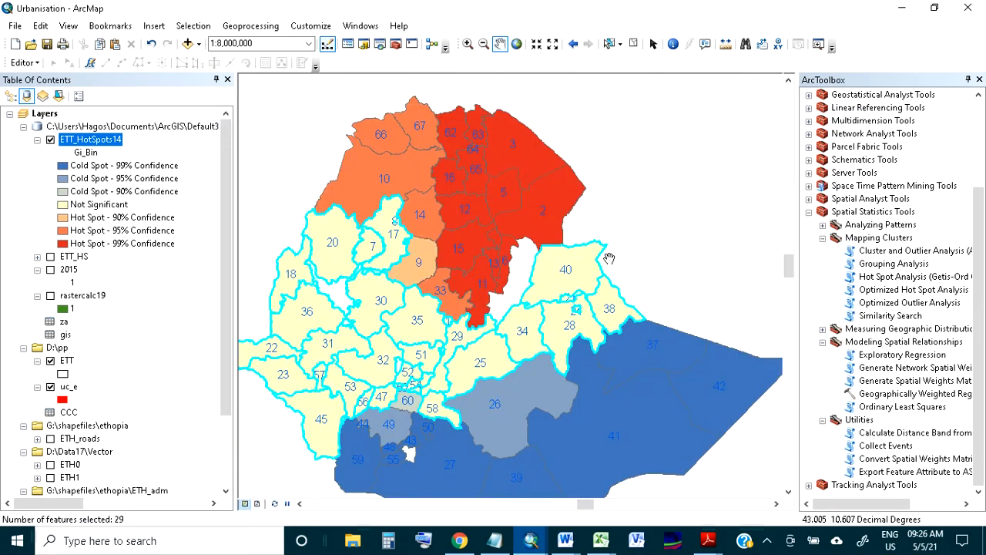
left_click_drag(626, 250, 634, 231)
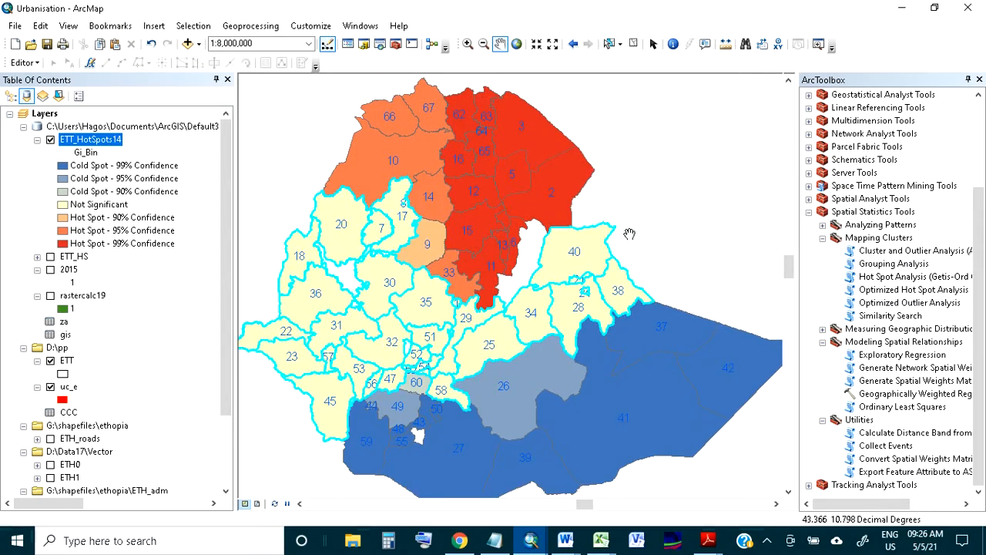
Clear the feature selection, sort the ETT_HotSpots14 attribute table ascending by E_CPM2_T14, and close the table
left_click(633, 44)
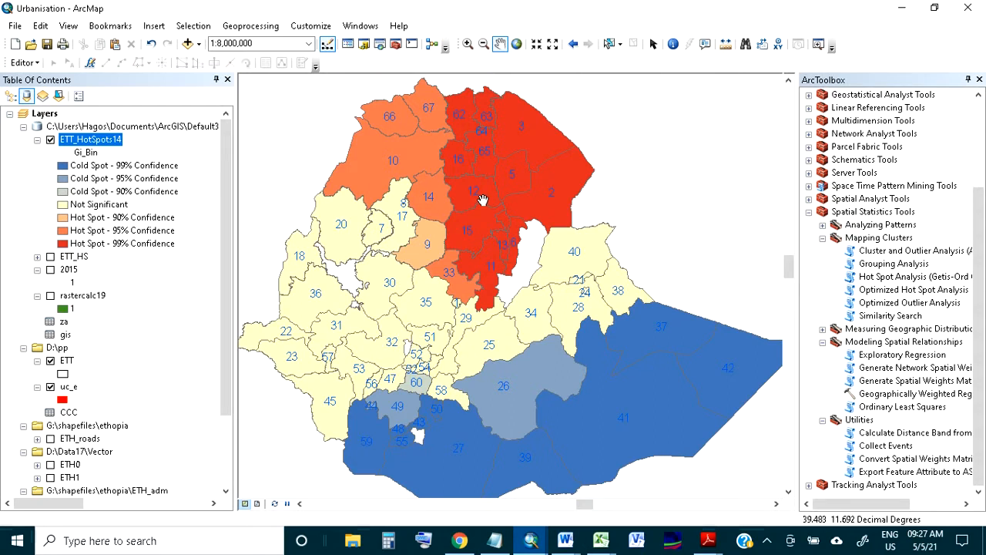
right_click(83, 140)
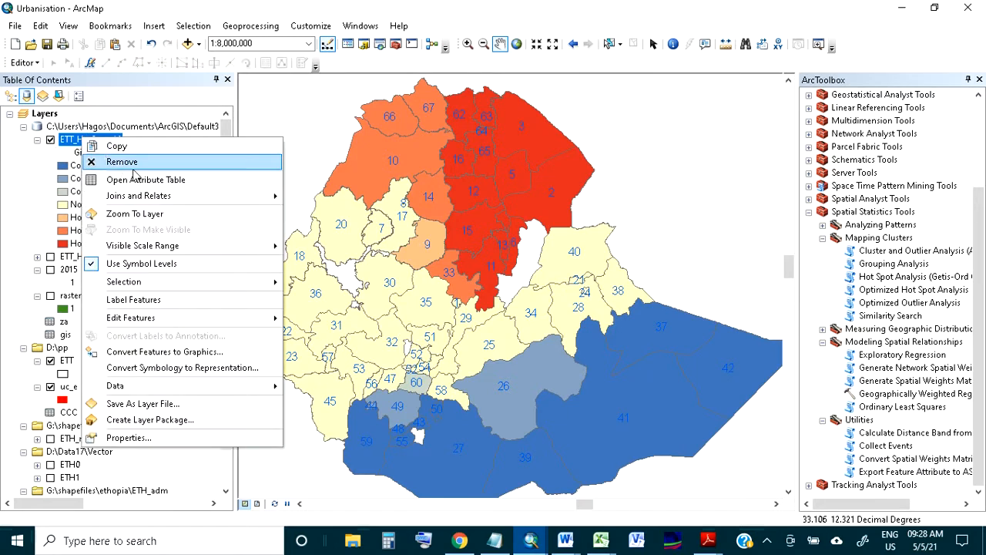
left_click(142, 179)
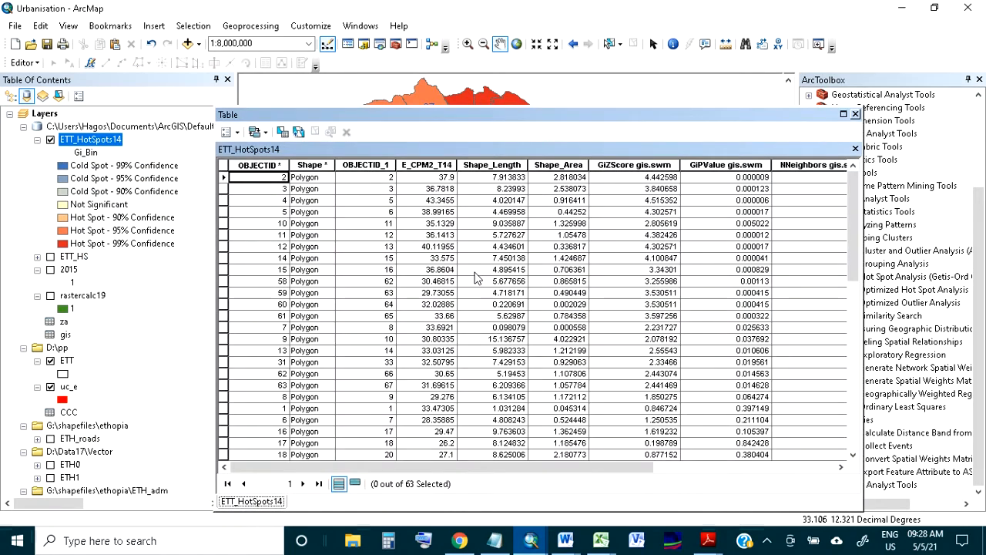
double_click(453, 164)
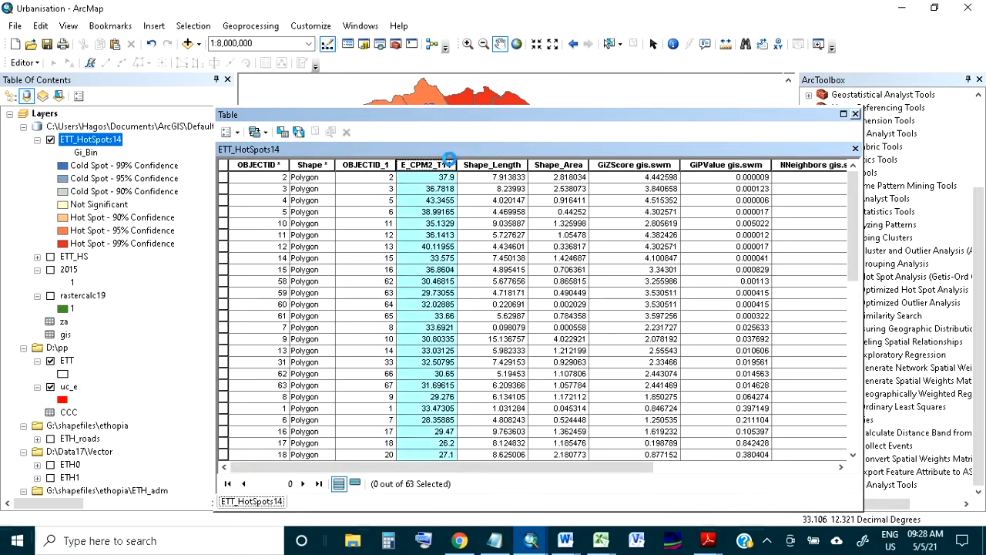
left_click(855, 114)
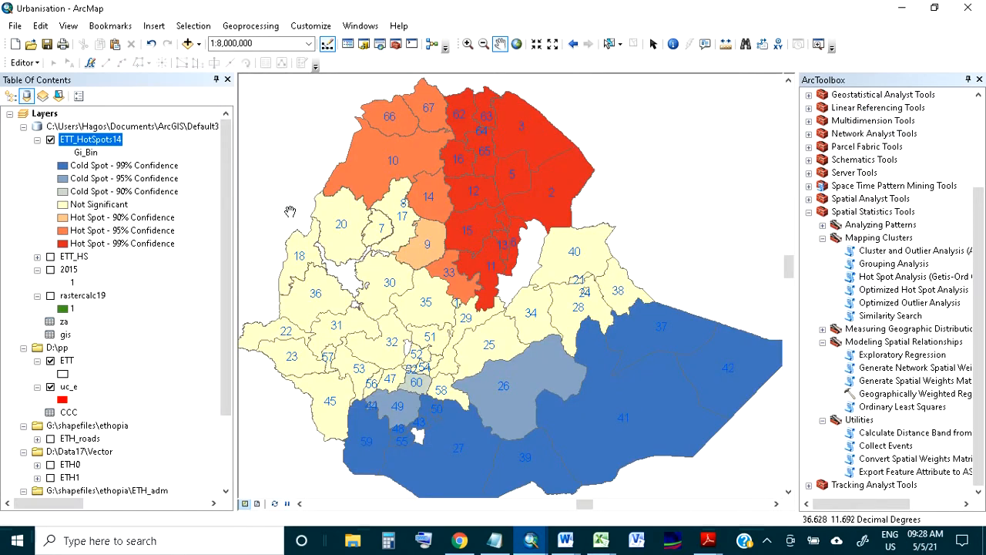
Label the ETT_HotSpots14 features with the E_CPM2_T14 field at text size 10
right_click(100, 143)
left_click(168, 440)
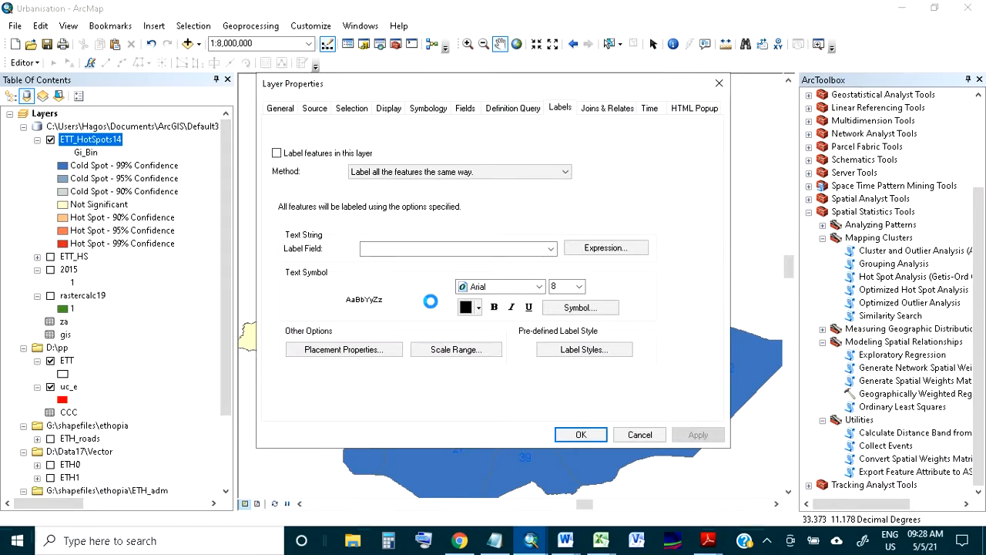
left_click(307, 157)
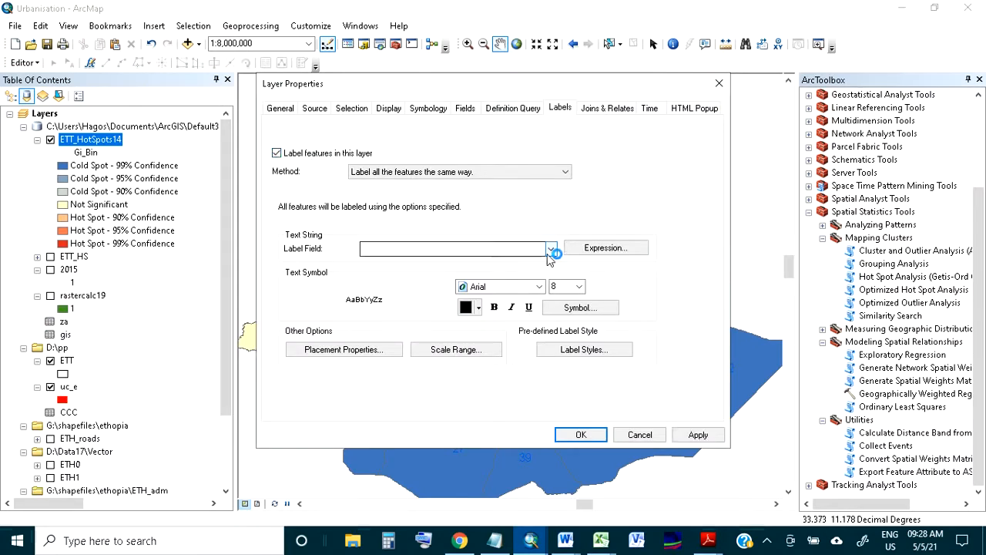
left_click(496, 248)
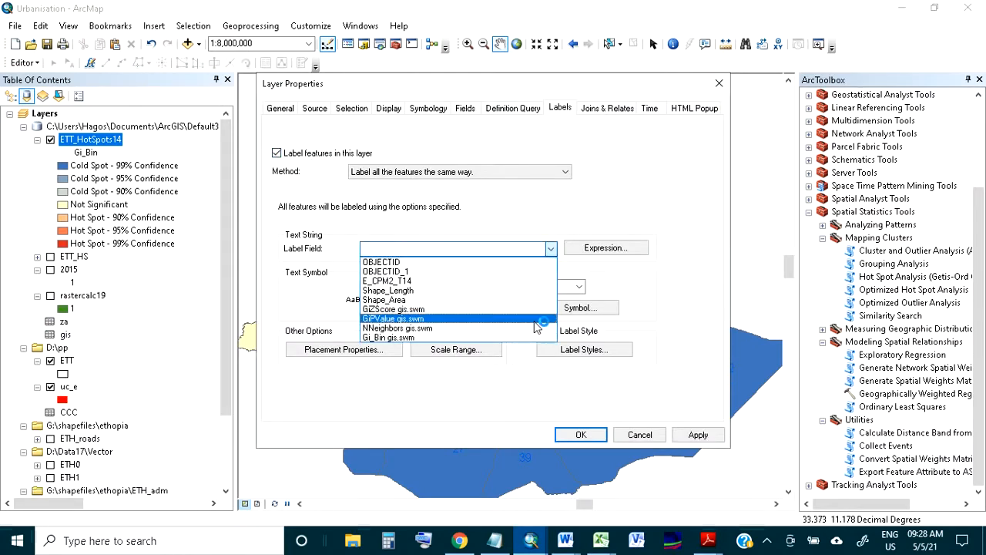
left_click(473, 281)
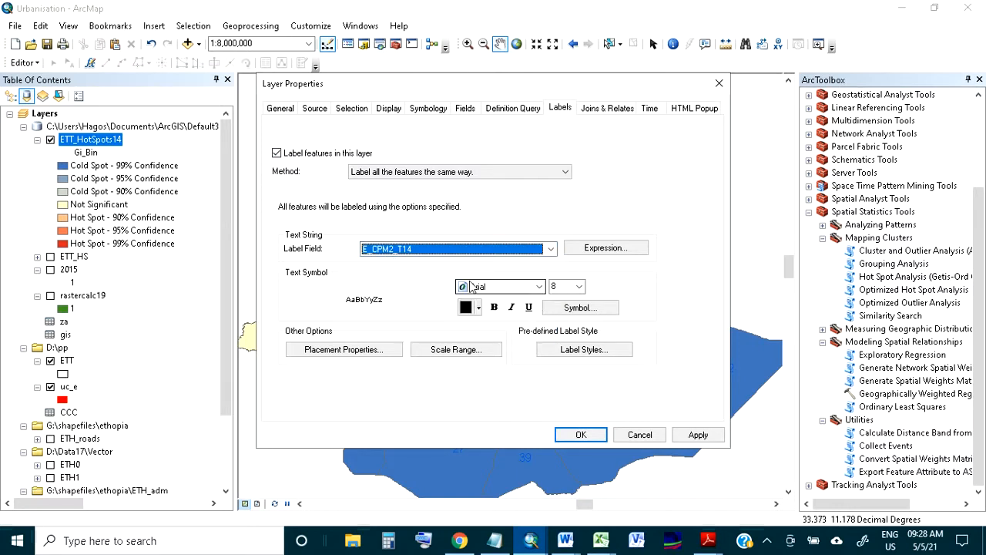
left_click(579, 287)
left_click(559, 319)
left_click(695, 437)
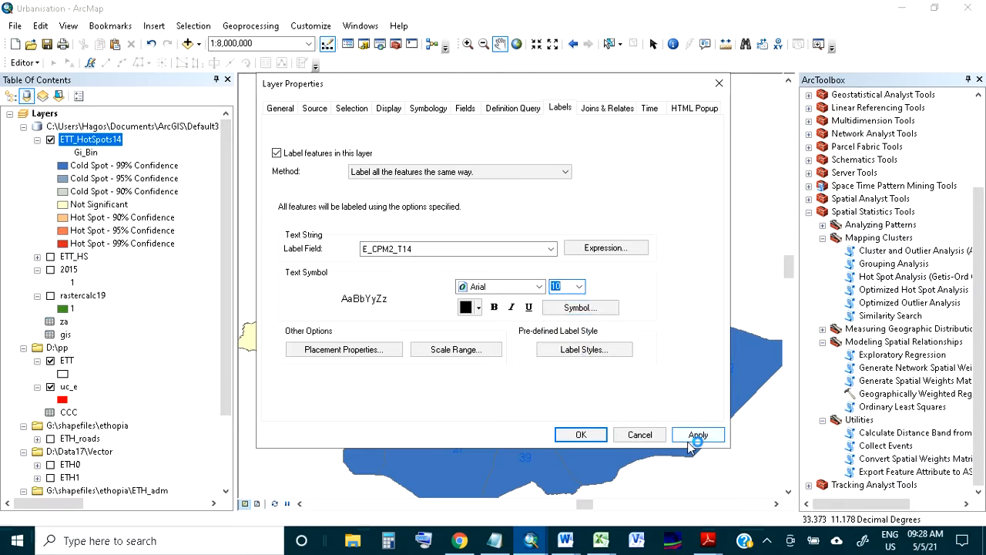
left_click(595, 434)
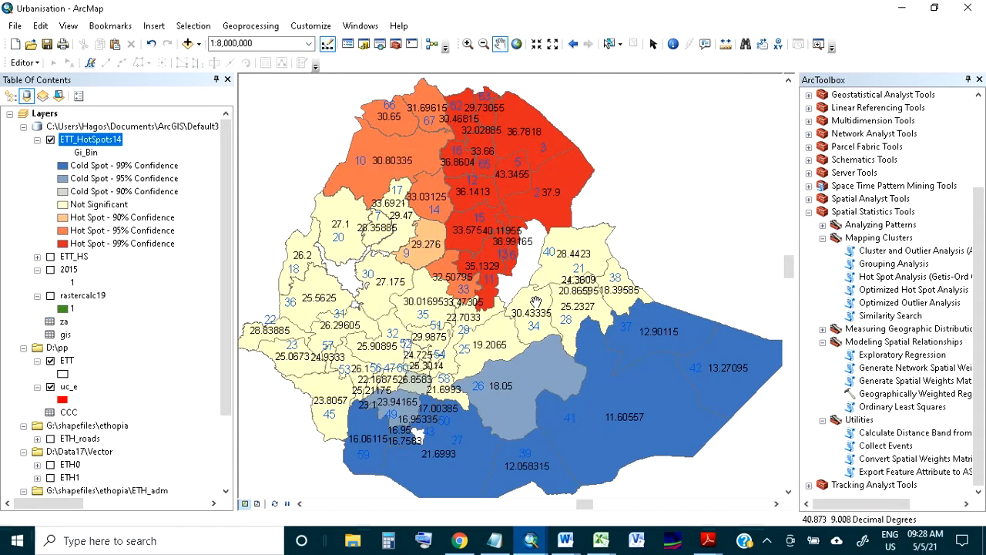
Hide the uc_e and ETT layers so only the ETT_HotSpots14 labels remain on the map
scroll(453, 257, "up", 2)
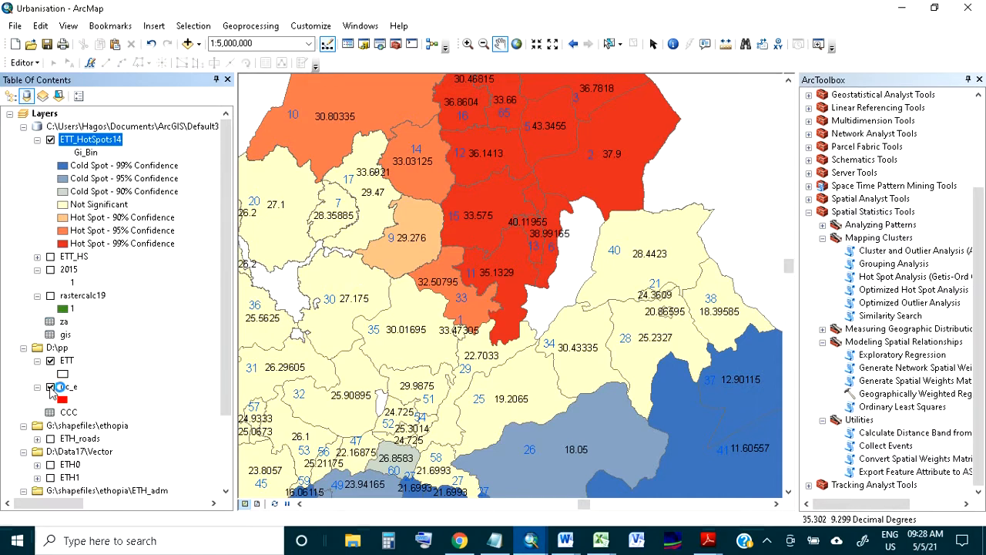
left_click(50, 387)
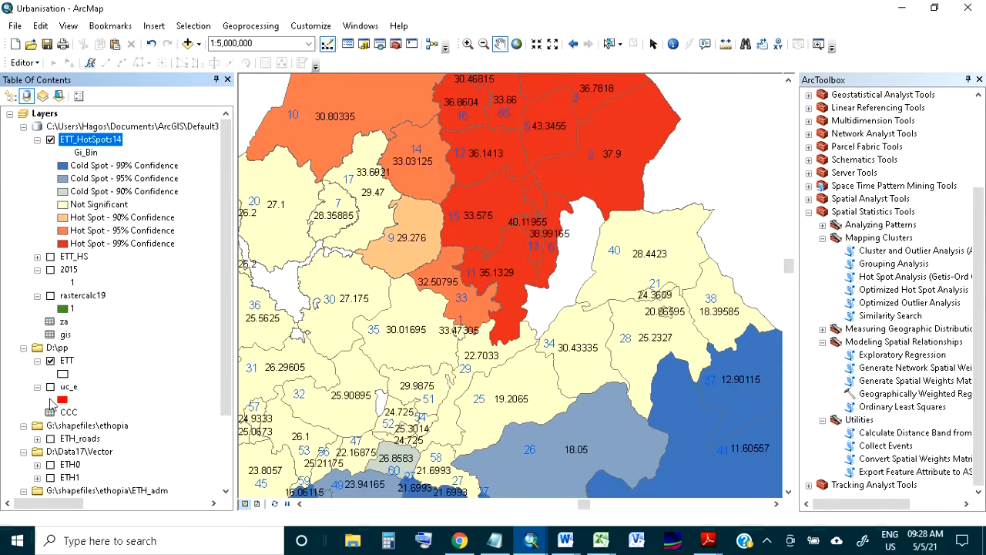
left_click(52, 361)
left_click(50, 361)
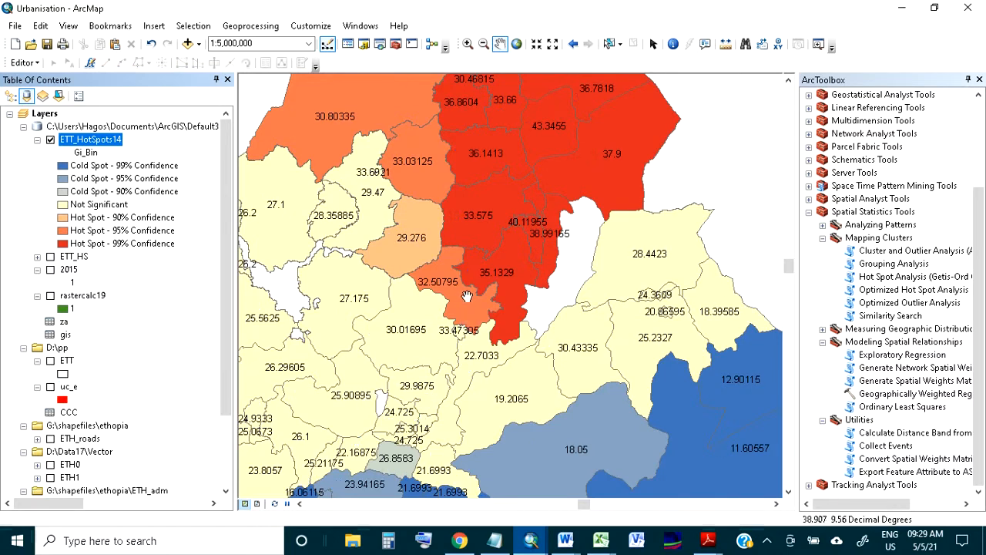
Compare the E_CPM2_T14 labels of neighbouring zones across the hot spot, cold spot and not significant areas of the map
scroll(466, 297, "down", 3)
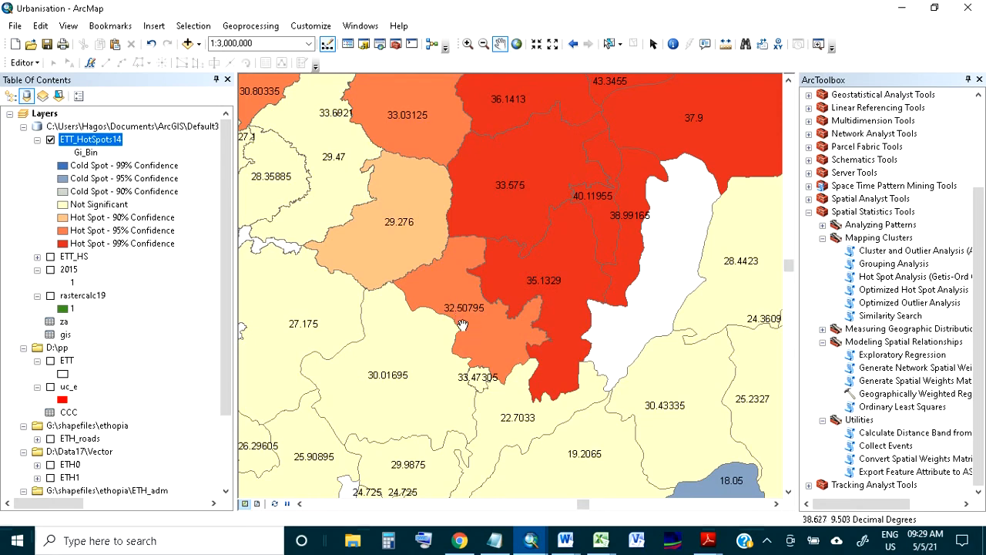
left_click_drag(465, 322, 422, 297)
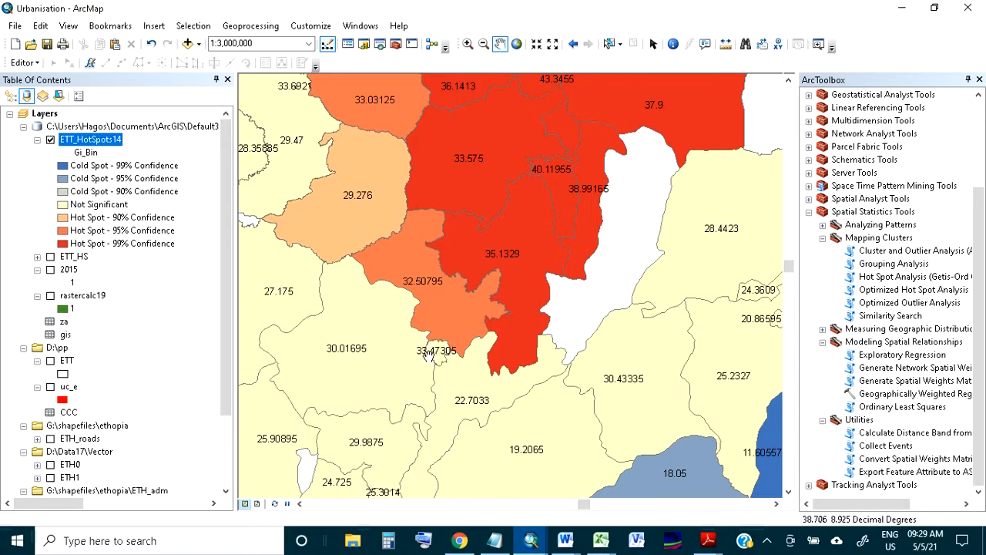
left_click_drag(429, 353, 432, 309)
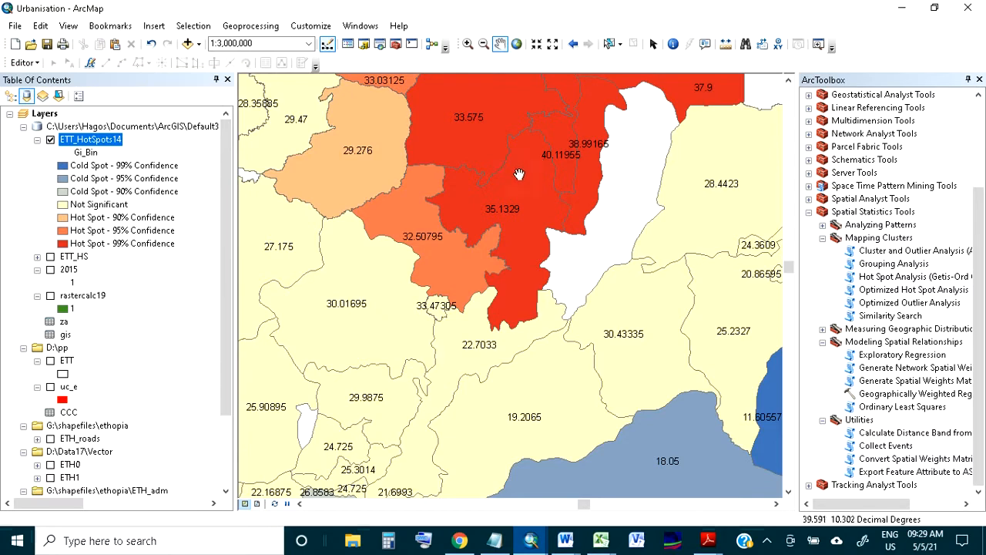
left_click_drag(519, 174, 507, 259)
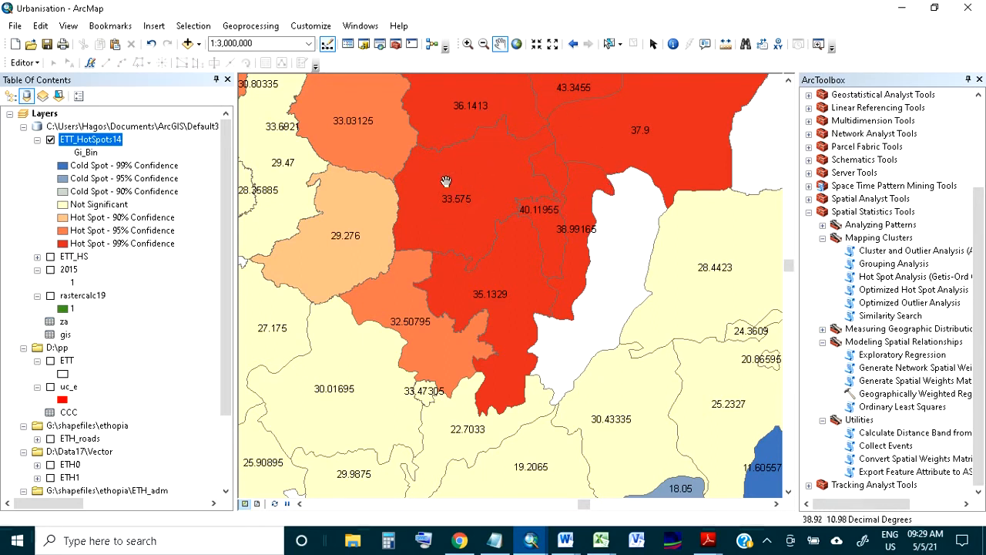
left_click_drag(495, 351, 549, 264)
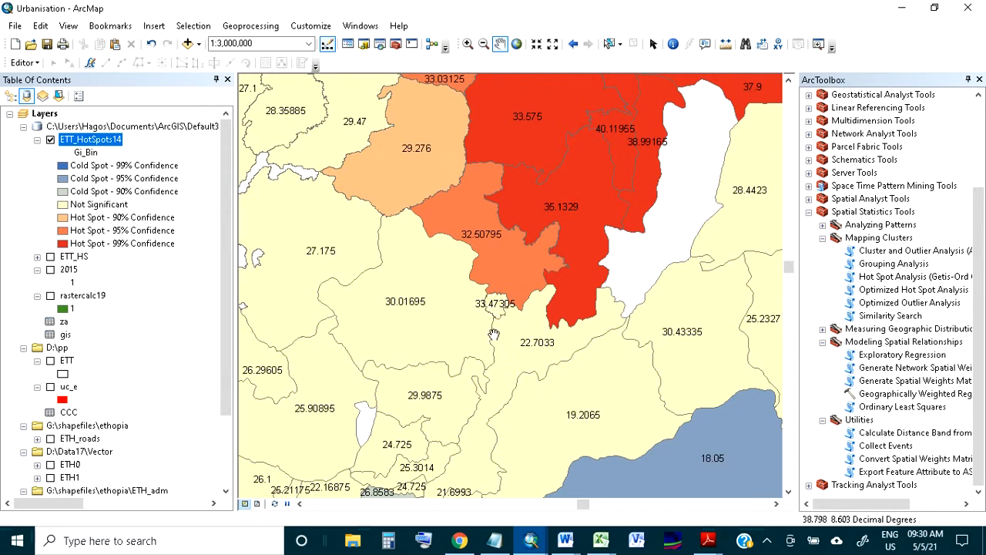
left_click_drag(338, 288, 473, 355)
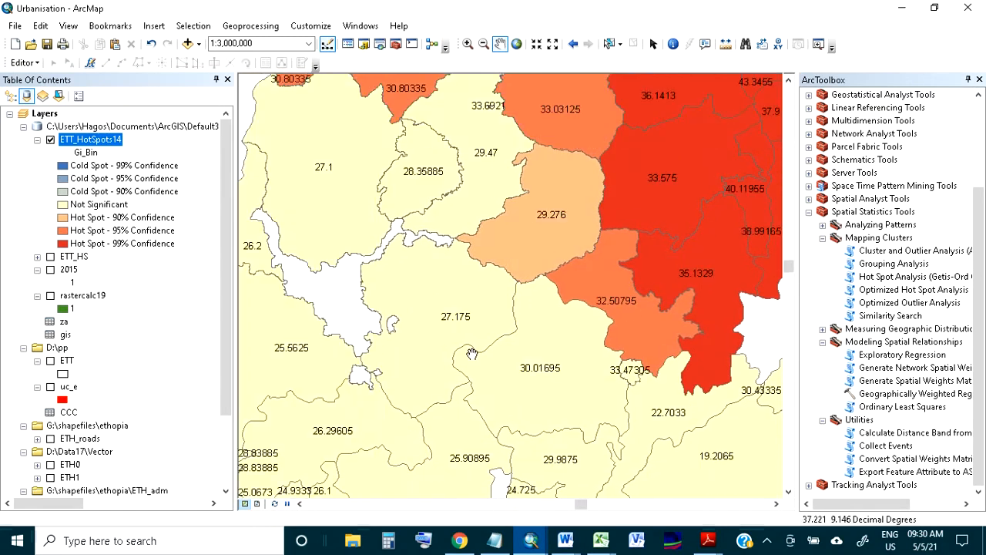
left_click_drag(356, 422, 446, 280)
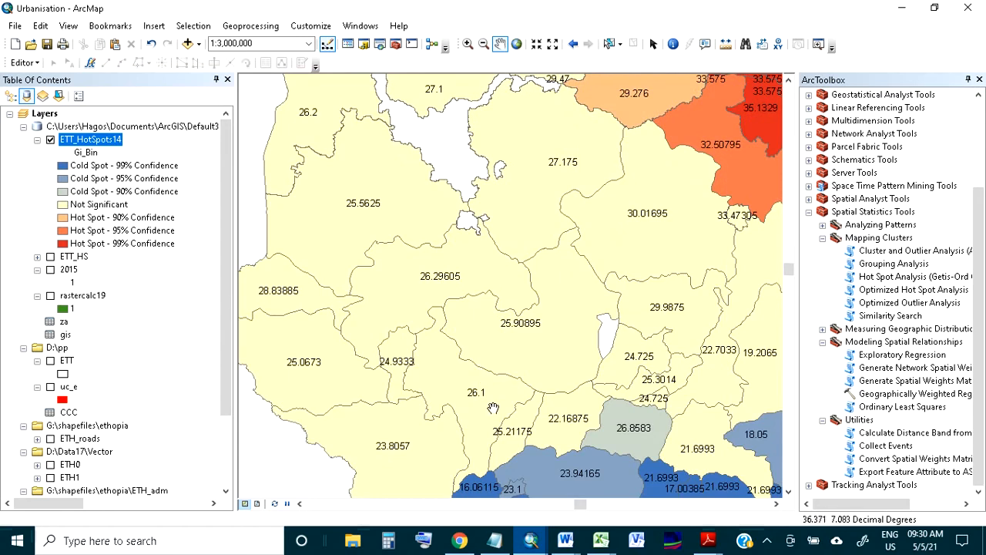
left_click_drag(559, 274, 426, 420)
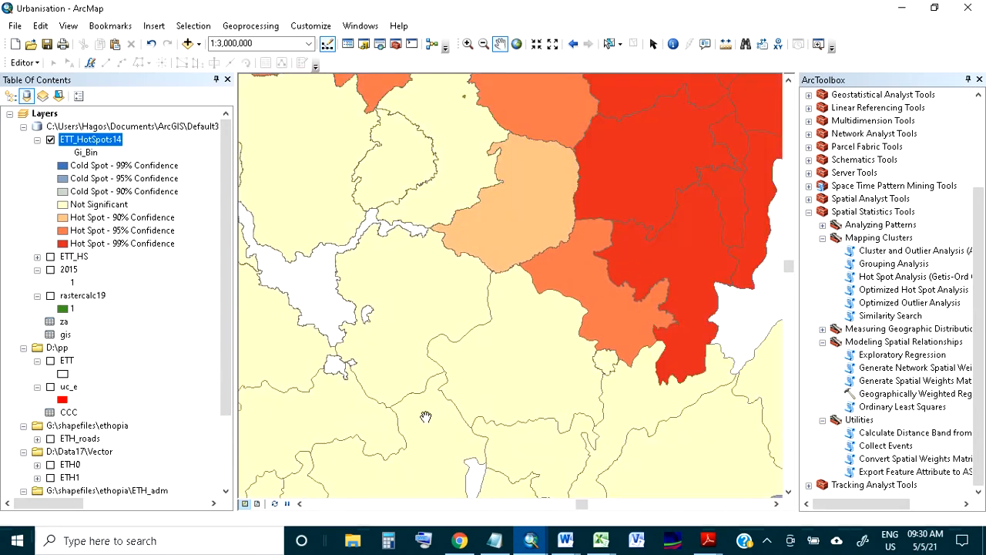
left_click_drag(470, 199, 437, 328)
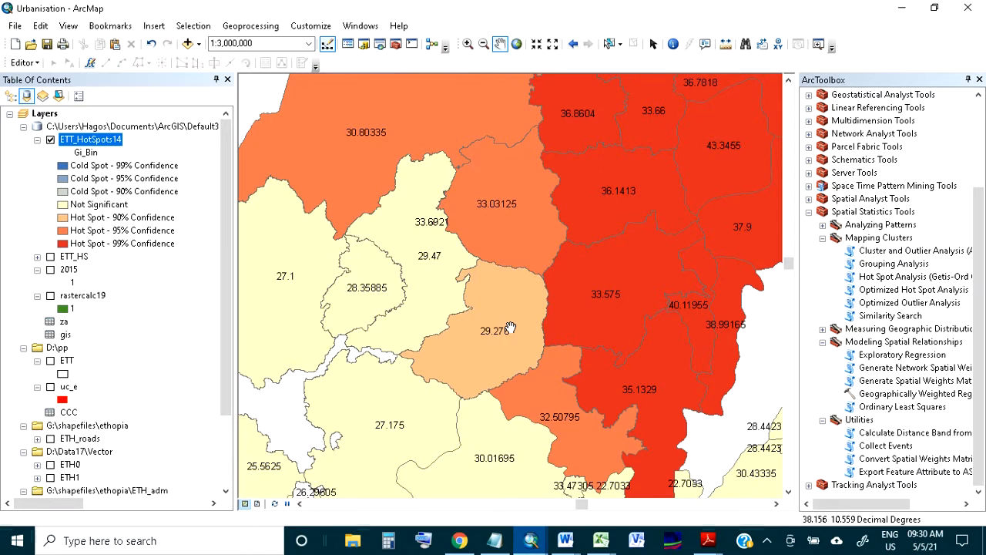
scroll(582, 337, "up", 2)
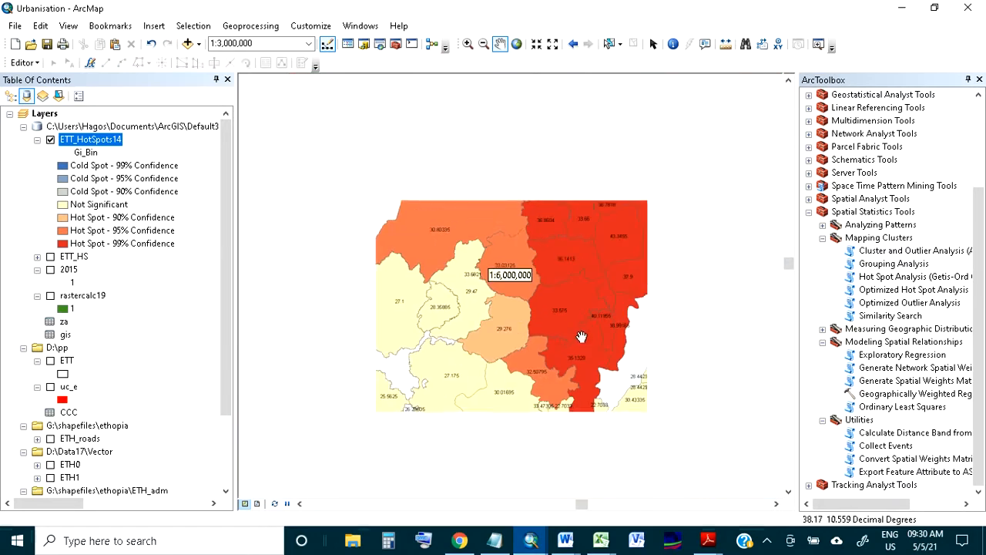
left_click_drag(636, 375, 583, 335)
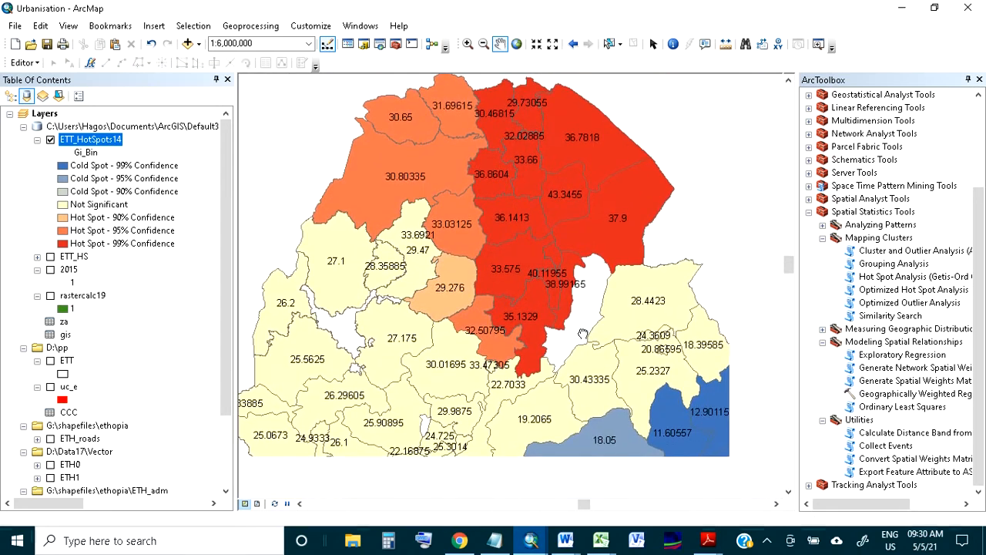
left_click_drag(502, 315, 519, 297)
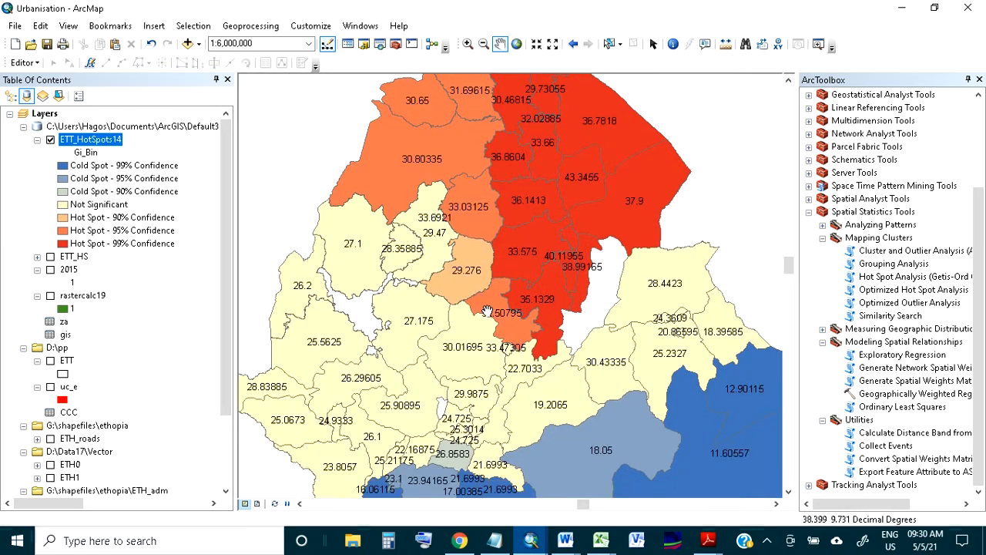
scroll(487, 312, "up", 1)
left_click_drag(553, 371, 544, 332)
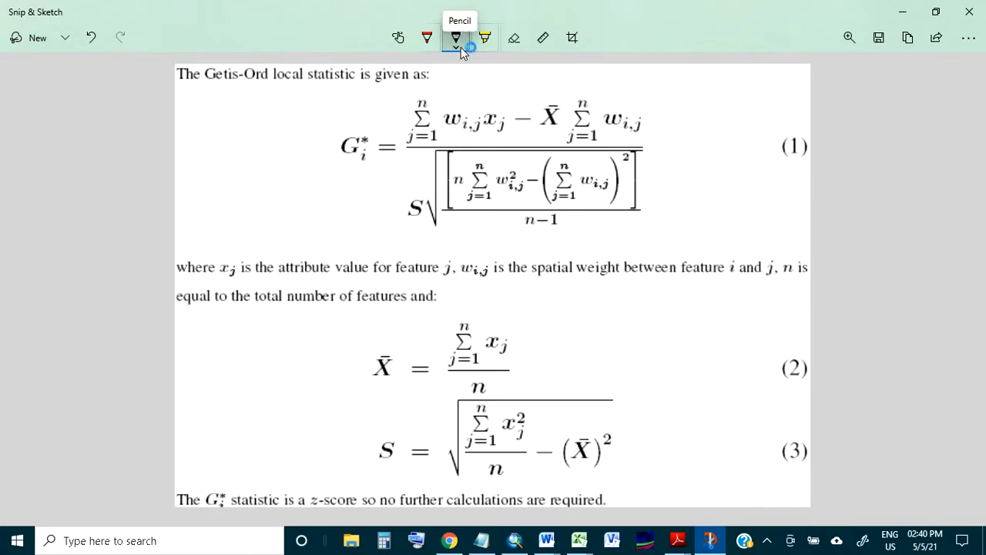
Highlight the first w i,j spatial weight term in the numerator of the Getis-Ord formula (1) in Snip & Sketch
left_click(486, 40)
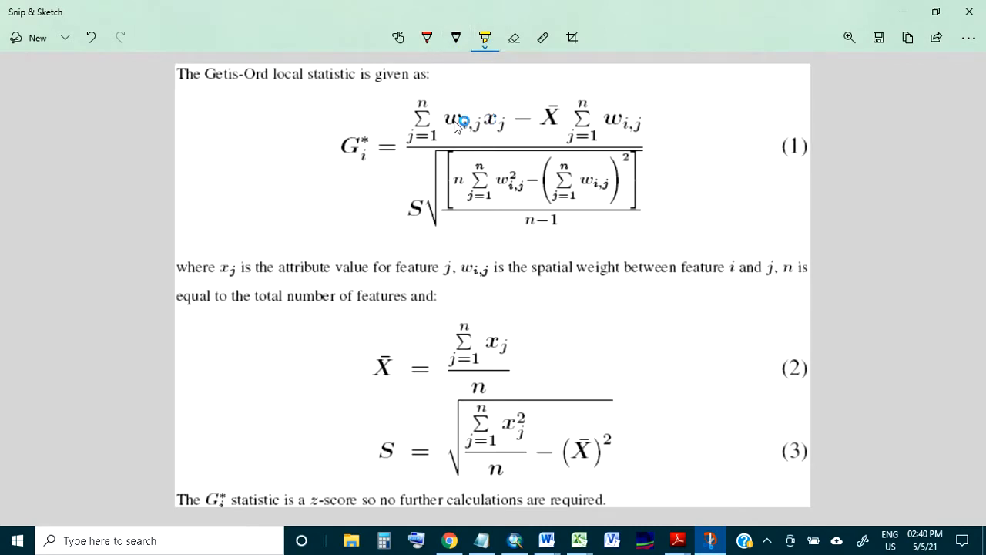
left_click_drag(449, 131, 479, 131)
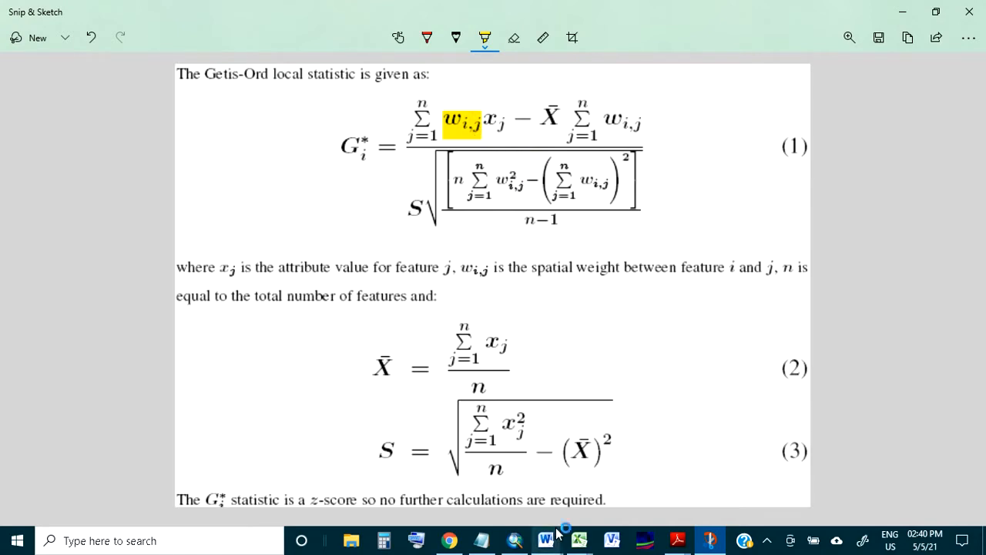
Switch to ArcMap and open the attribute table of the gis weights table
left_click(517, 541)
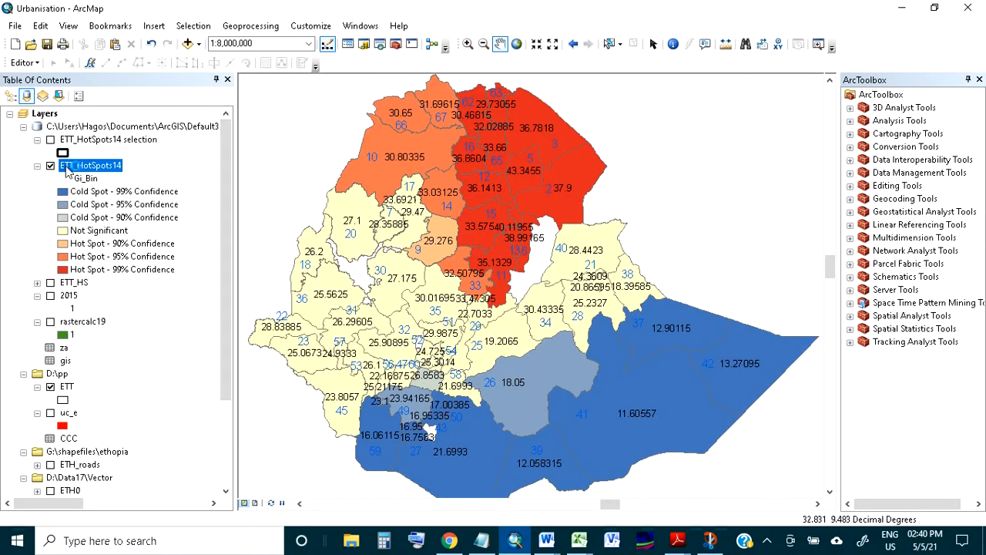
scroll(503, 233, "down", 2)
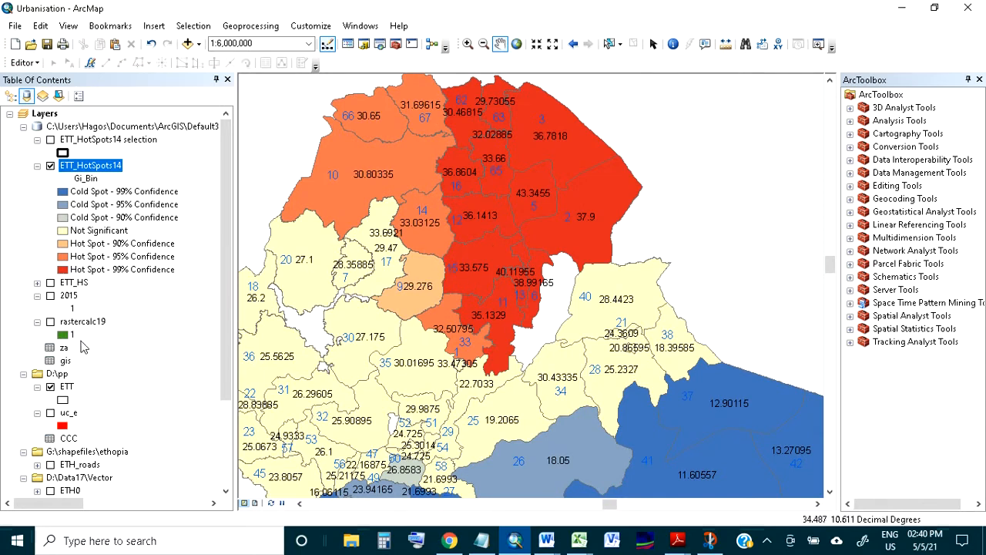
right_click(73, 361)
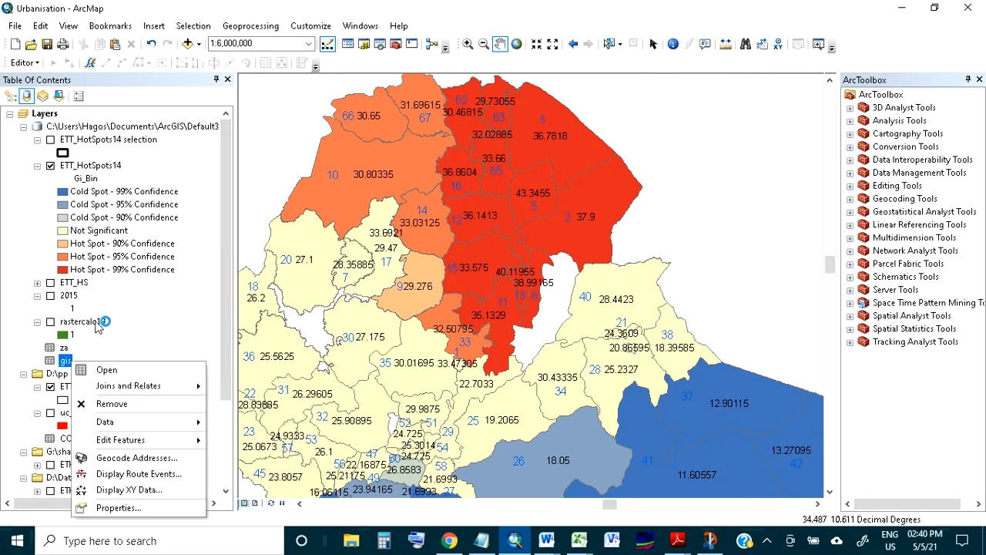
left_click(108, 370)
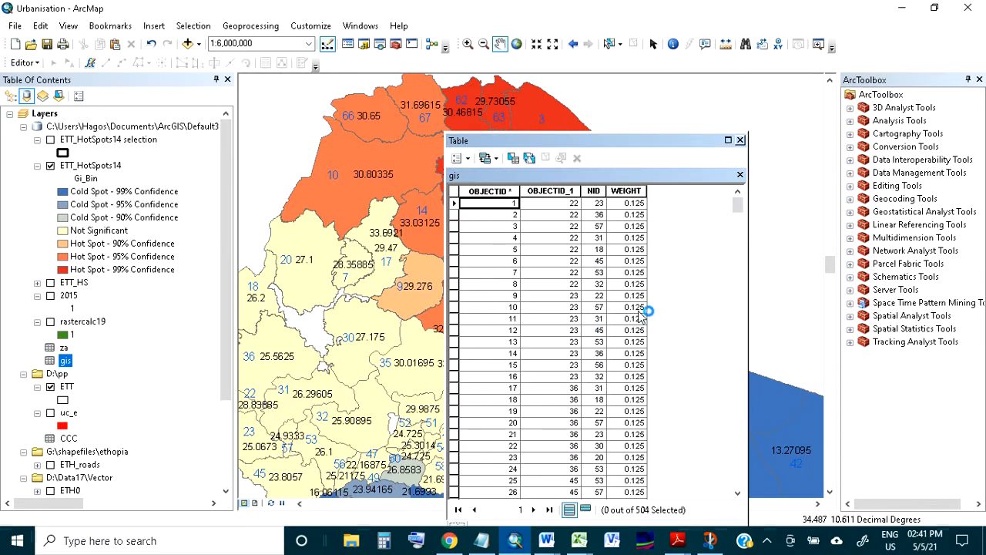
Select the gis table's neighbour records for OBJECTID_1 15, from OBJECTID 329 through 336
scroll(638, 320, "down", 20)
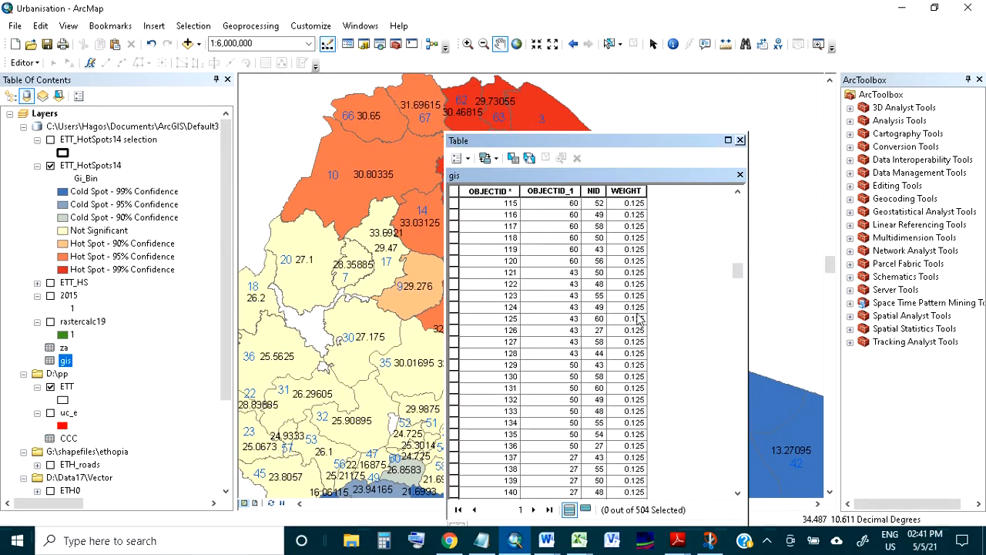
scroll(638, 319, "down", 13)
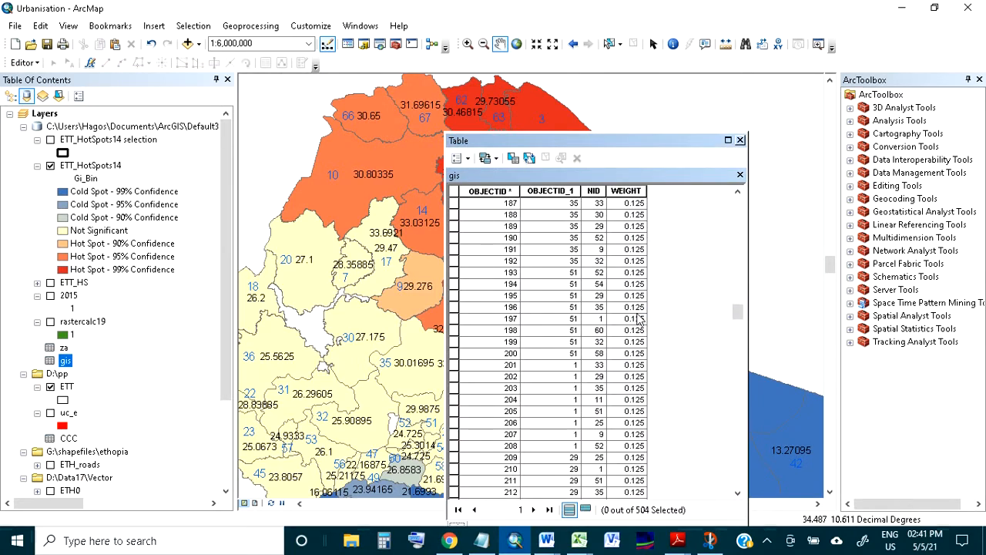
scroll(638, 319, "down", 20)
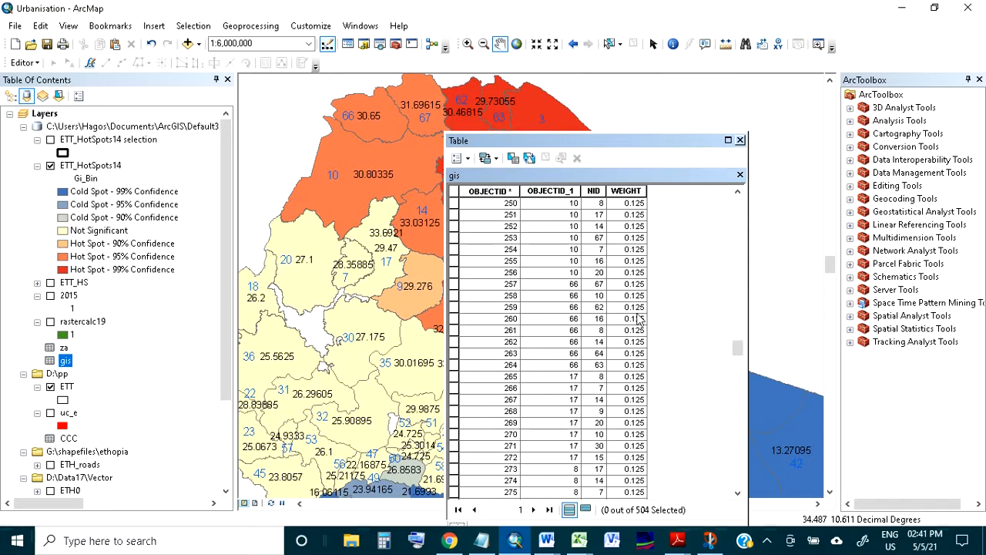
scroll(638, 319, "down", 15)
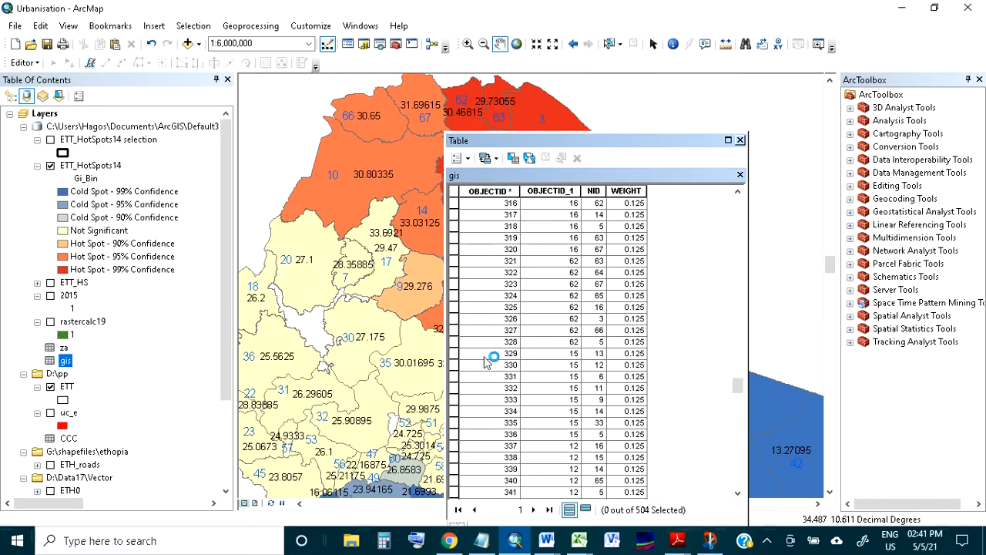
left_click_drag(454, 352, 455, 437)
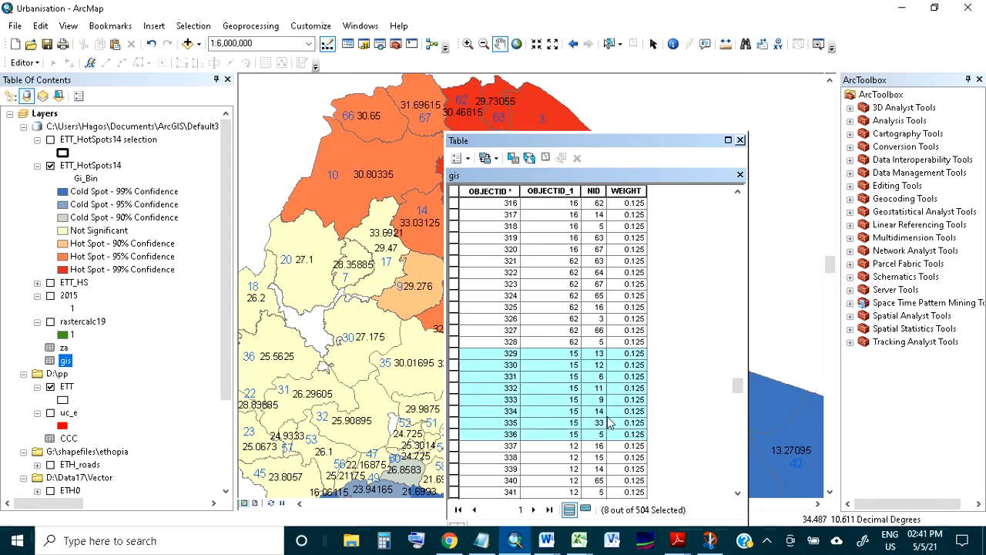
Move the gis table clear of the hot spots and show the ETT_HotSpots14 selection layer around zone 15
left_click_drag(640, 148, 826, 131)
left_click(51, 140)
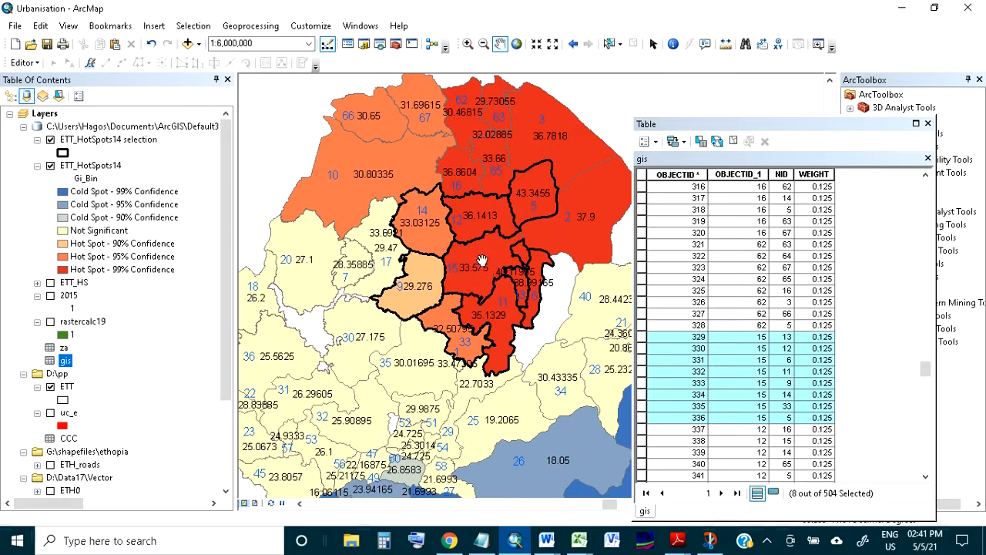
left_click_drag(471, 247, 443, 252)
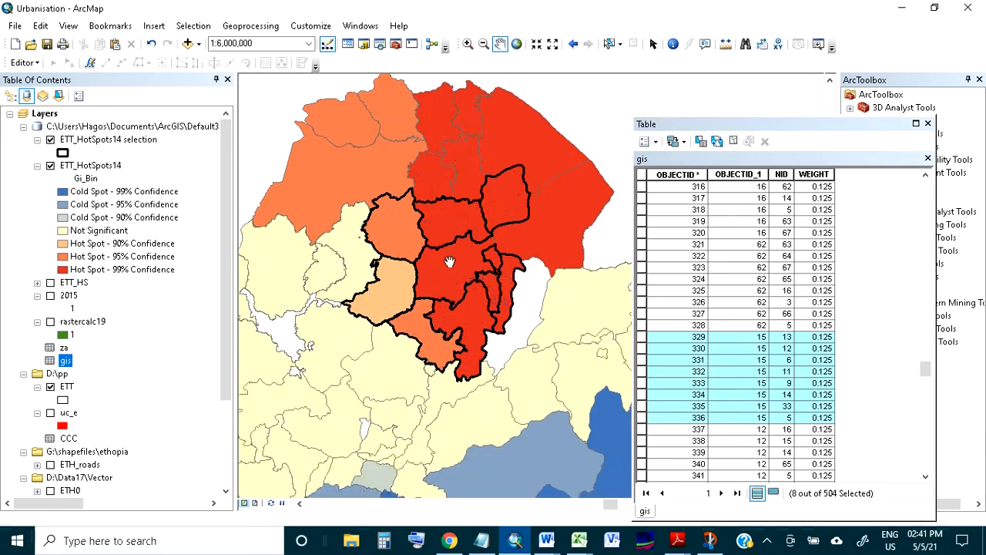
Switch to Snip & Sketch and highlight the x j attribute term in the numerator of formula (1) in blue
left_click(712, 548)
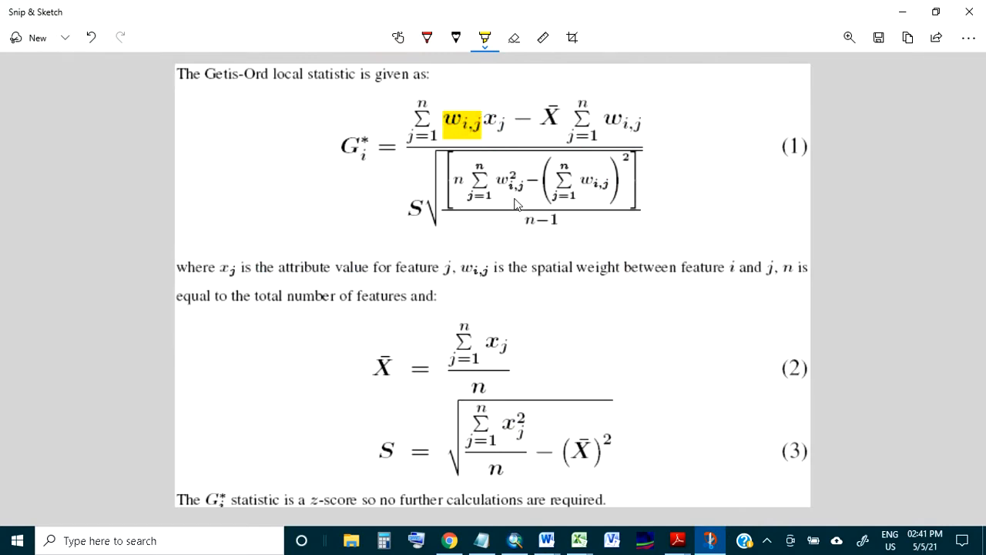
left_click(490, 46)
left_click(471, 100)
left_click_drag(485, 125, 509, 127)
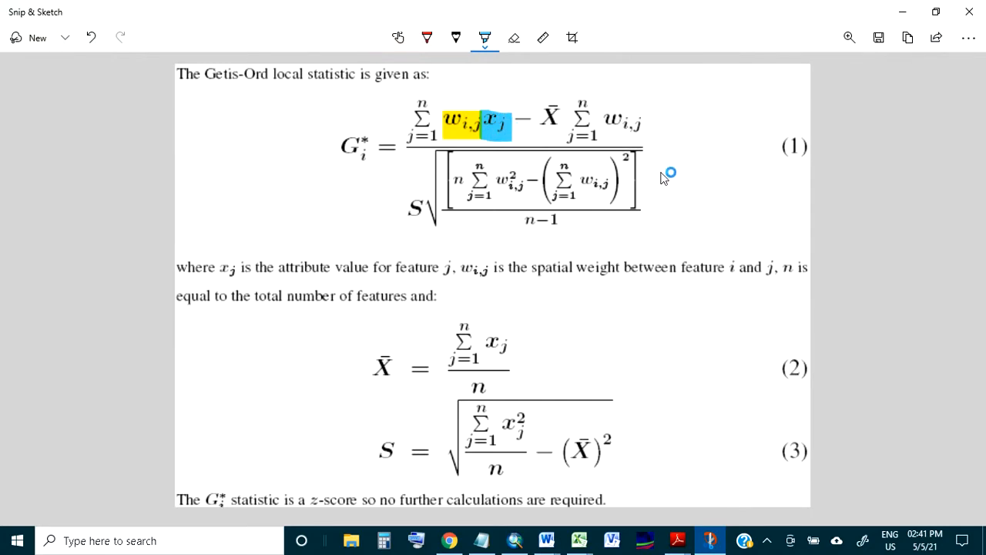
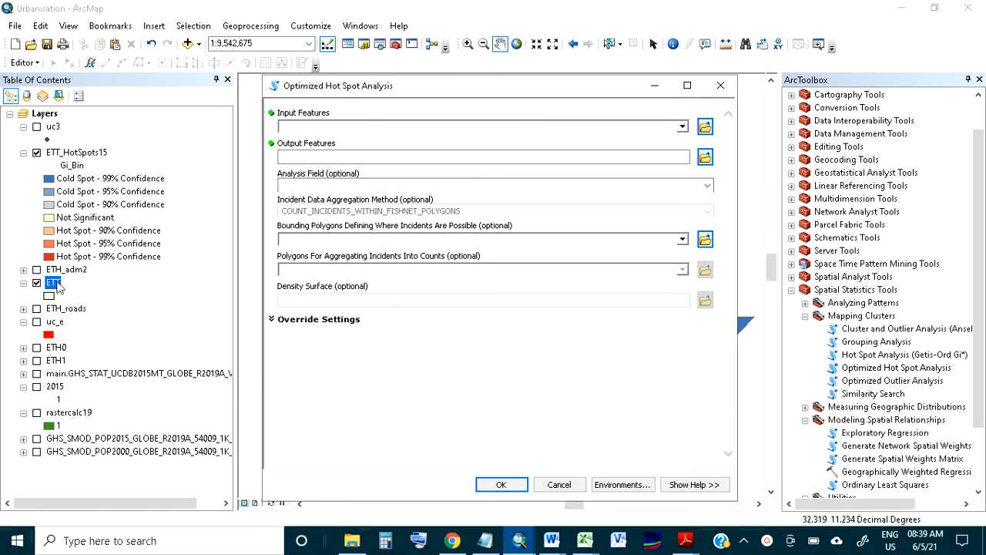
Try the ETT and uc3 layers as input features of the Optimized Hot Spot Analysis
left_click(682, 127)
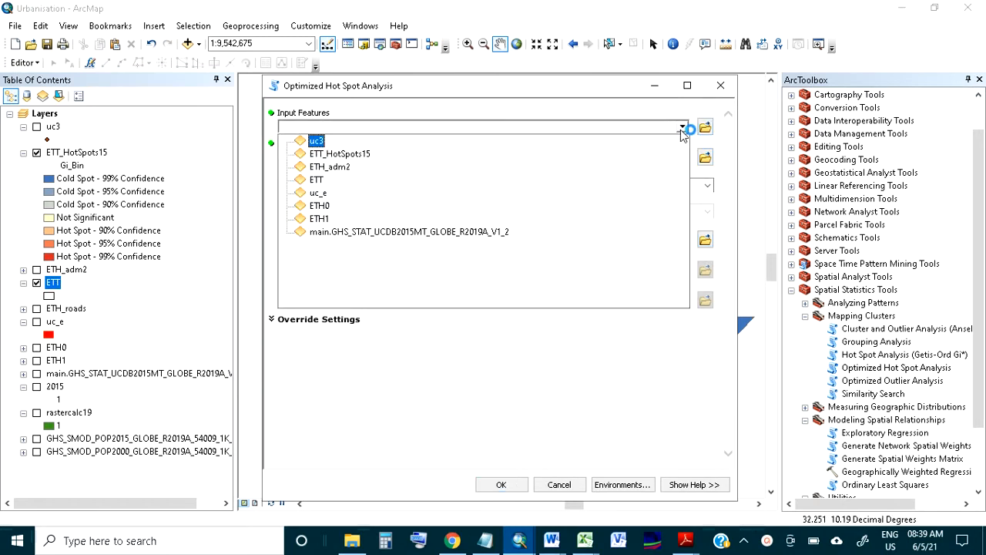
left_click(321, 183)
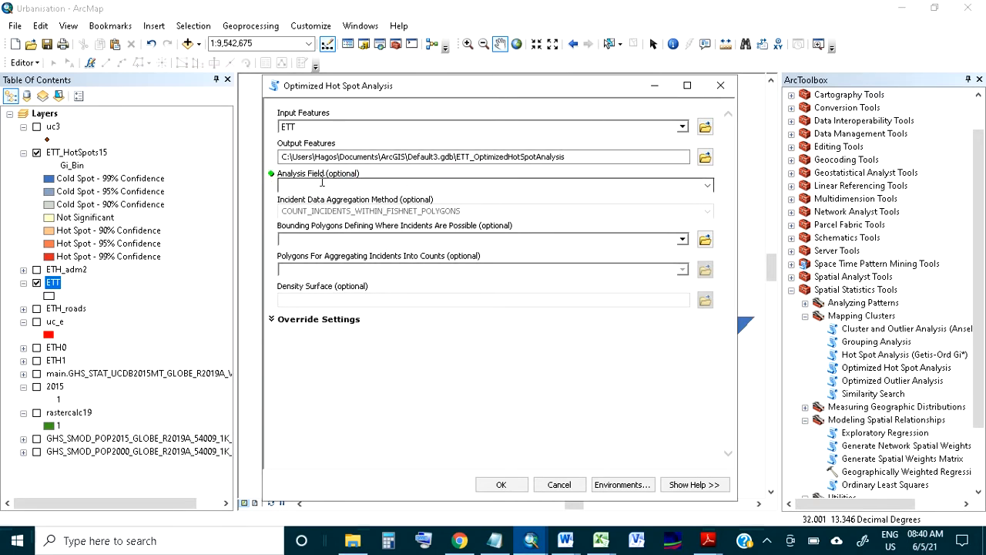
left_click(684, 127)
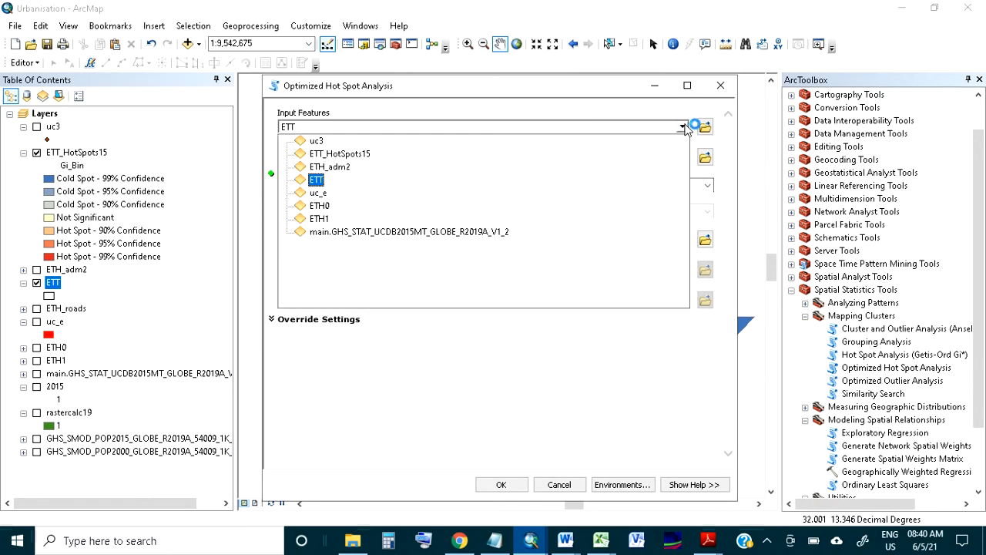
left_click(318, 141)
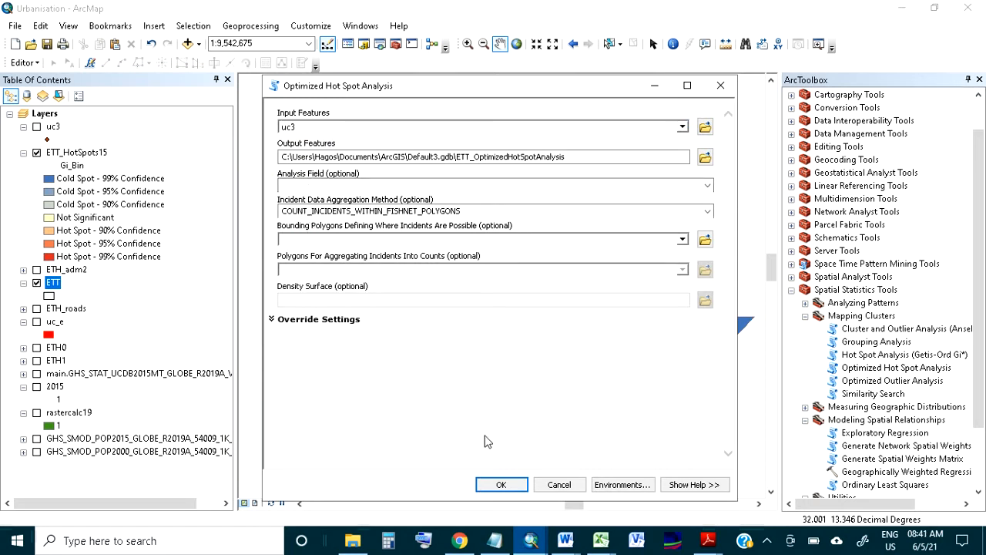
left_click(500, 485)
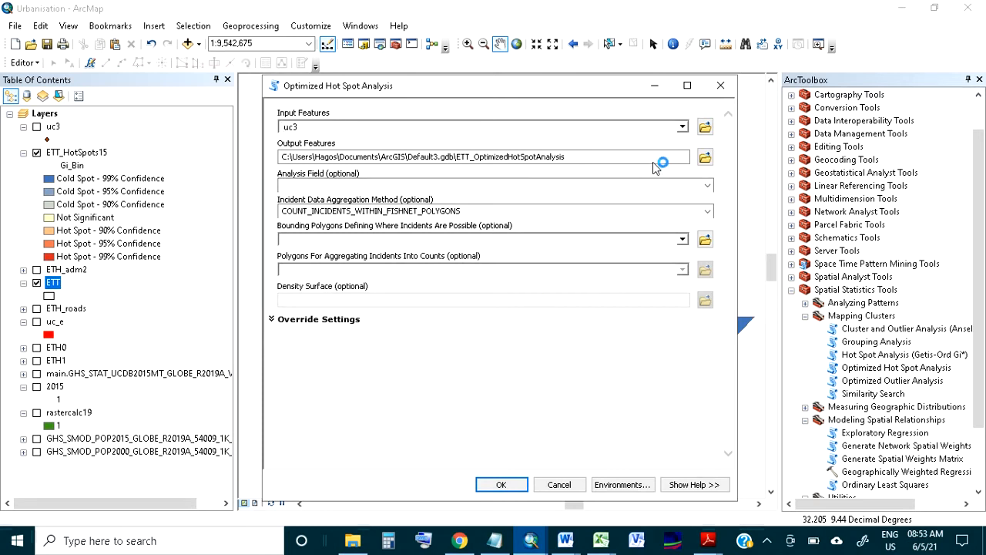
Run the Optimized Hot Spot Analysis on ETT with E_CPM2_T14 as the analysis field
left_click(683, 128)
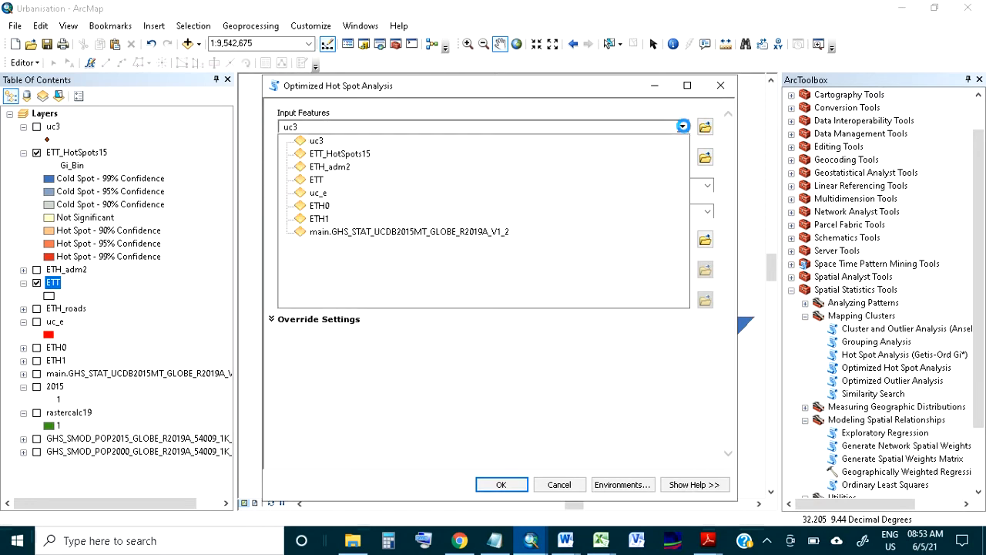
left_click(316, 182)
left_click(708, 186)
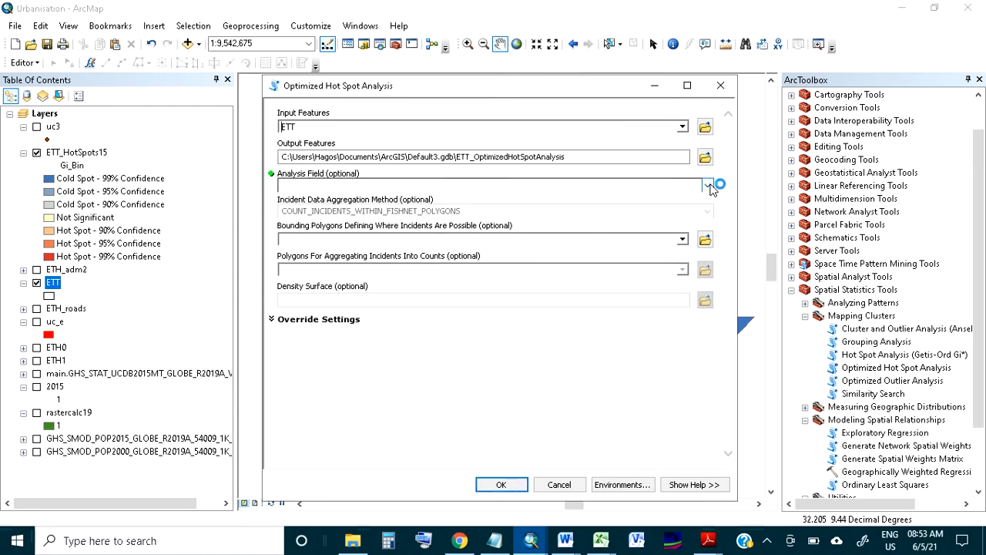
left_click_drag(715, 209, 713, 386)
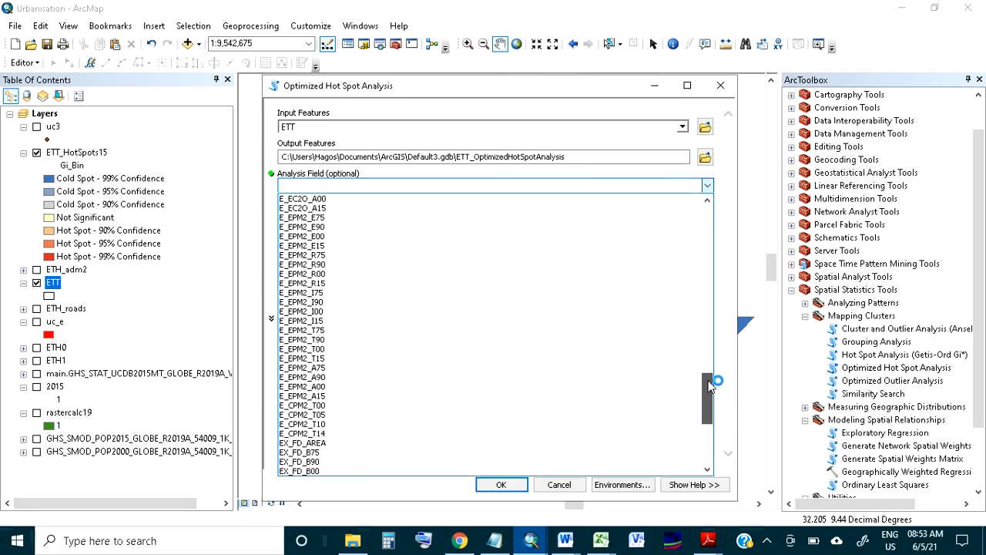
left_click(390, 433)
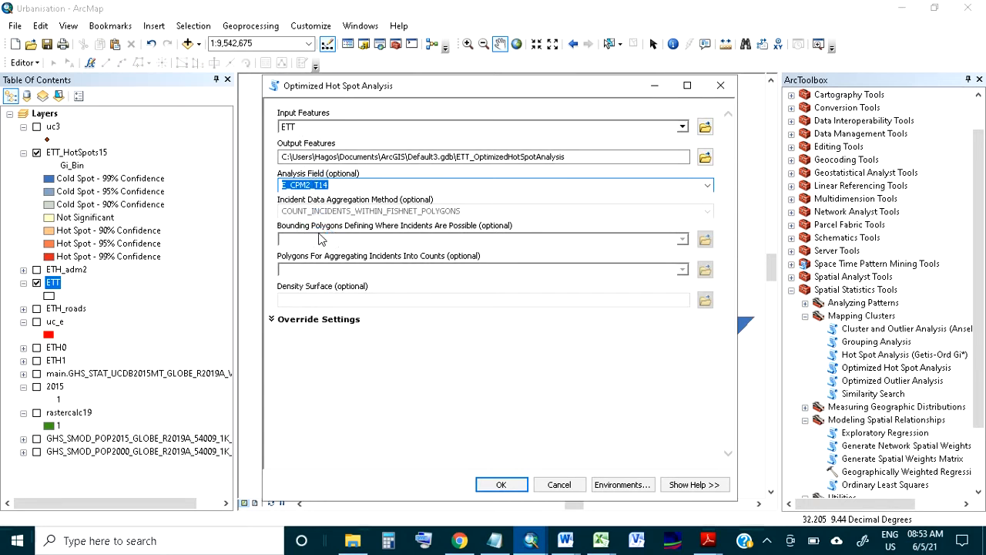
left_click(330, 185)
left_click(497, 480)
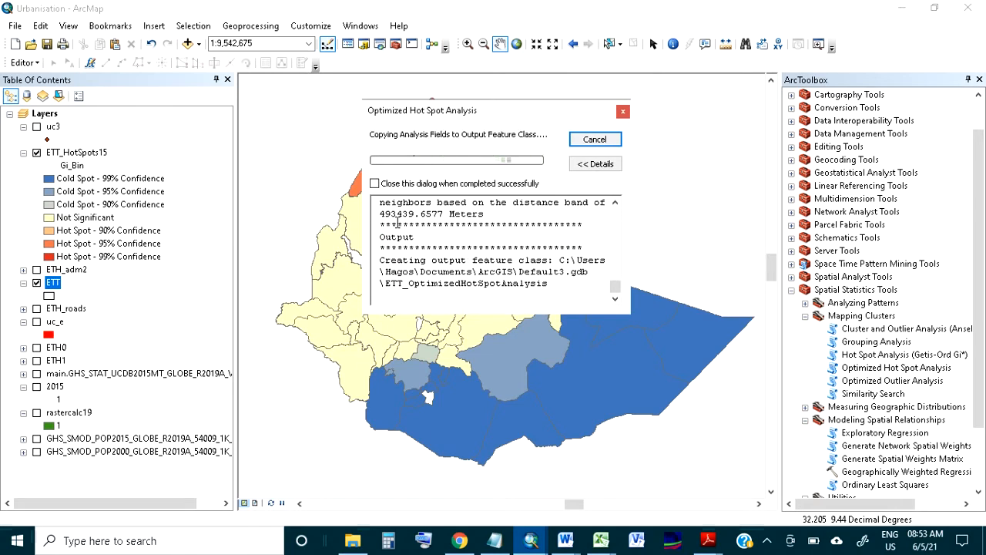
Read the analysis report's output description, neighbour check and scale of analysis, including the optimal fixed distance band
scroll(398, 224, "up", 1)
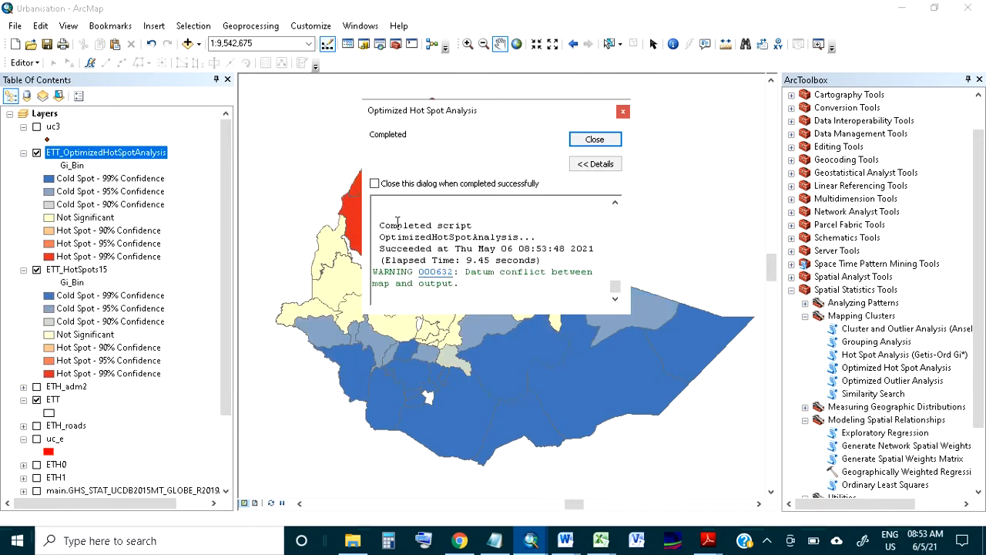
scroll(397, 222, "up", 3)
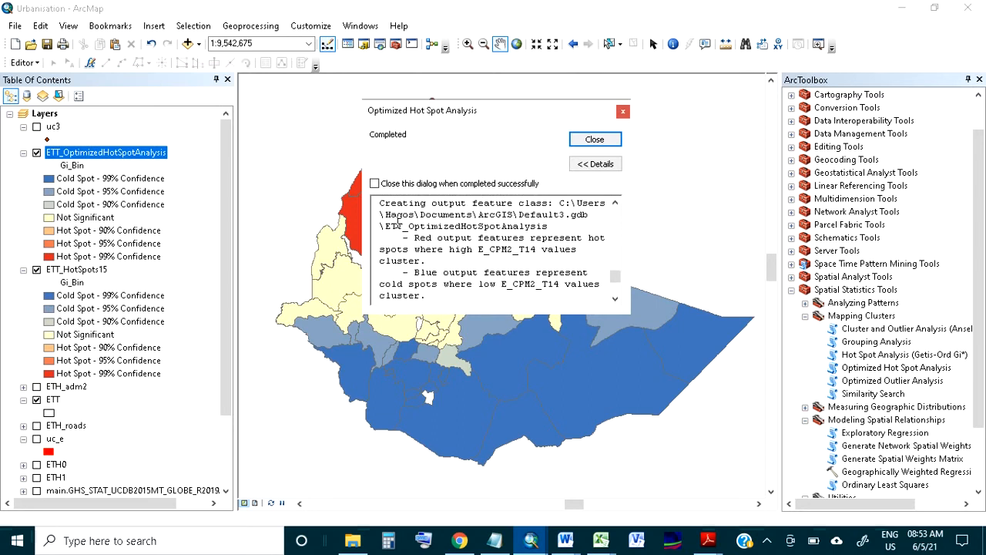
scroll(398, 222, "up", 2)
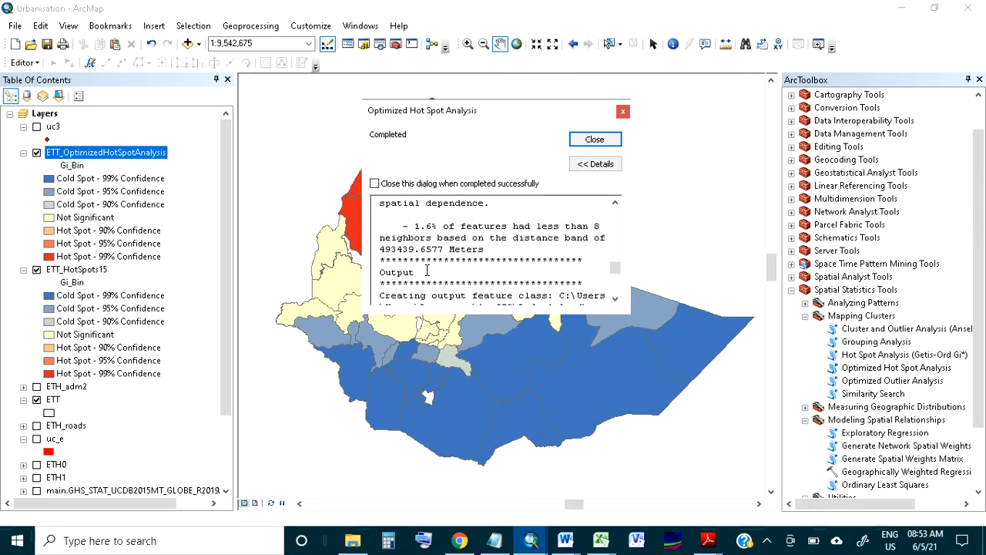
scroll(427, 272, "up", 4)
scroll(428, 267, "up", 1)
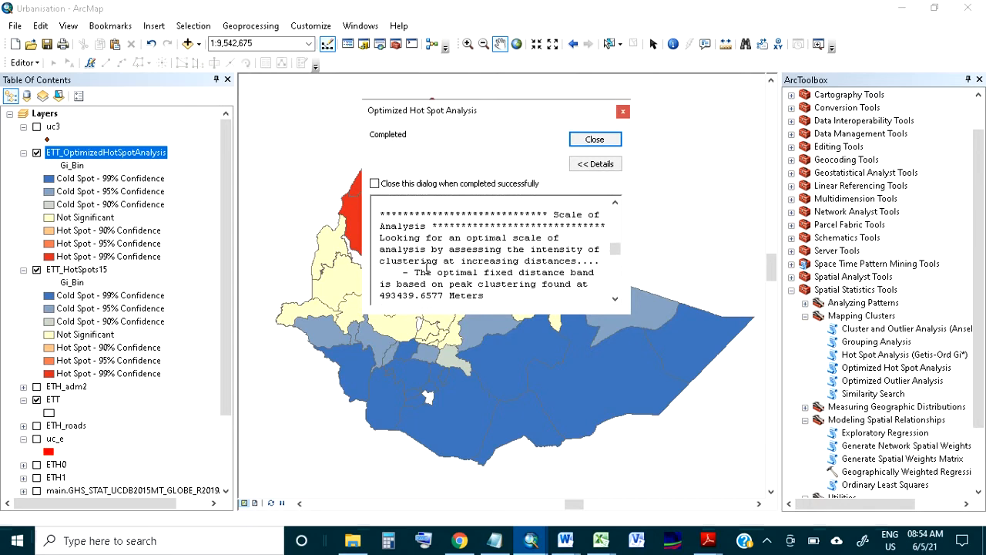
scroll(427, 268, "down", 1)
scroll(427, 267, "up", 2)
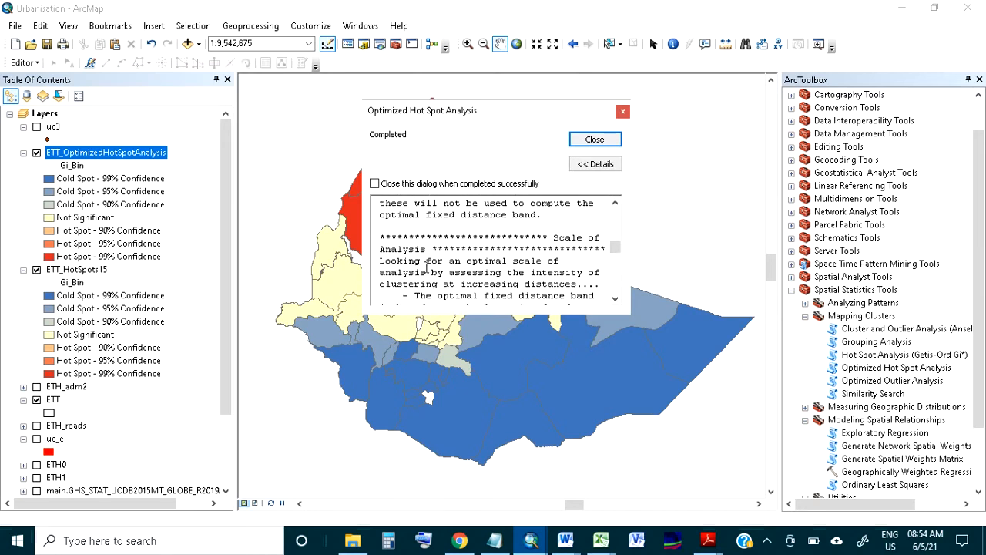
scroll(426, 268, "up", 4)
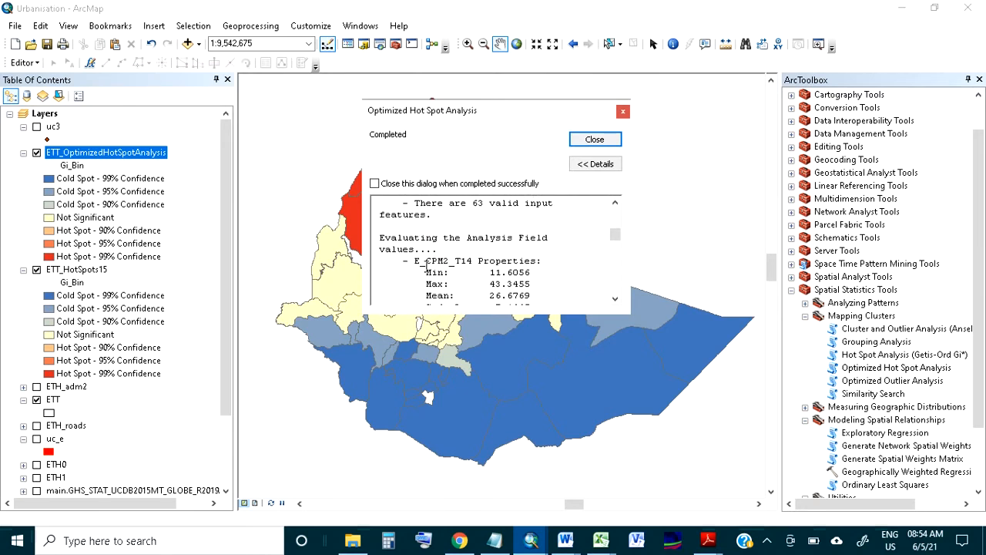
Examine the report's E_CPM2_T14 statistics, initial data assessment and run messages, and close the report
scroll(426, 267, "down", 1)
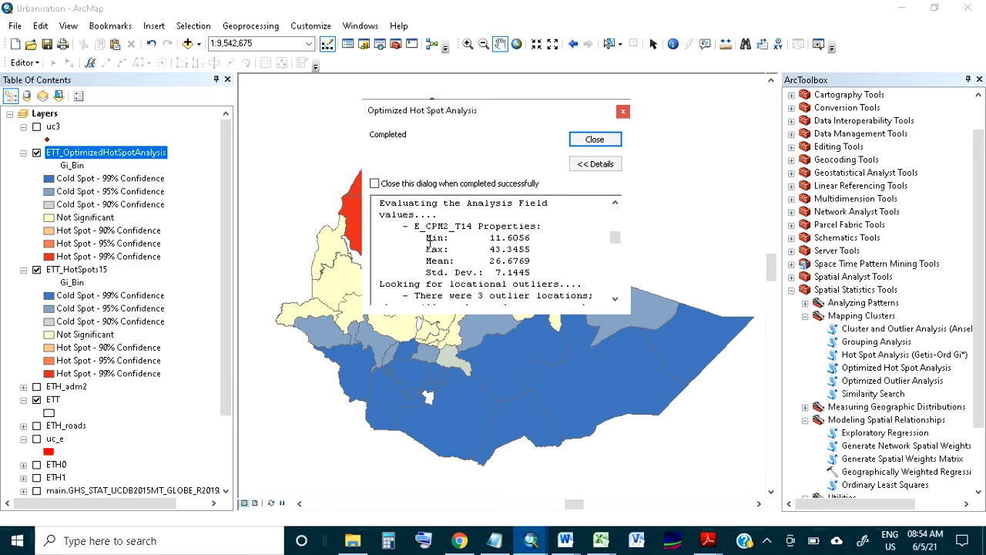
left_click_drag(415, 227, 493, 274)
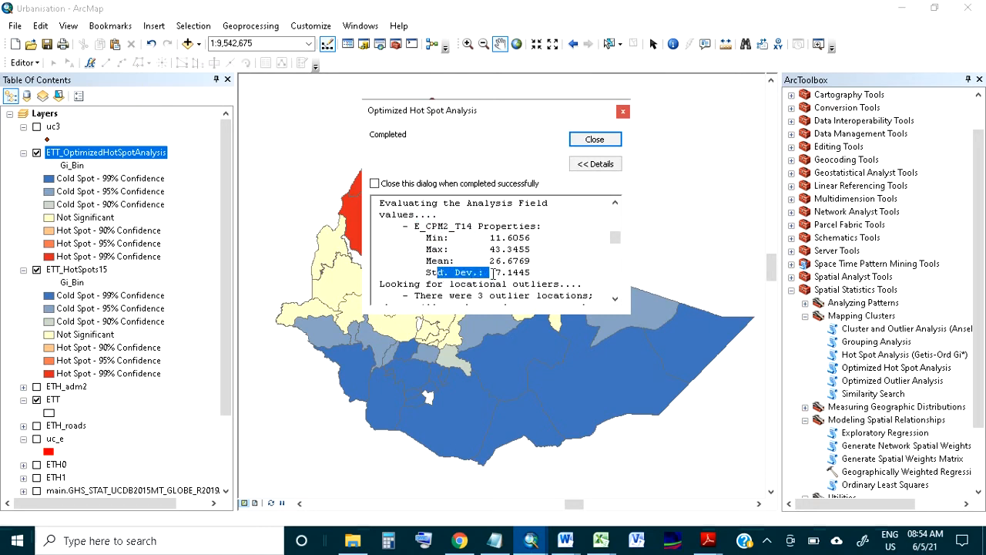
scroll(494, 274, "up", 3)
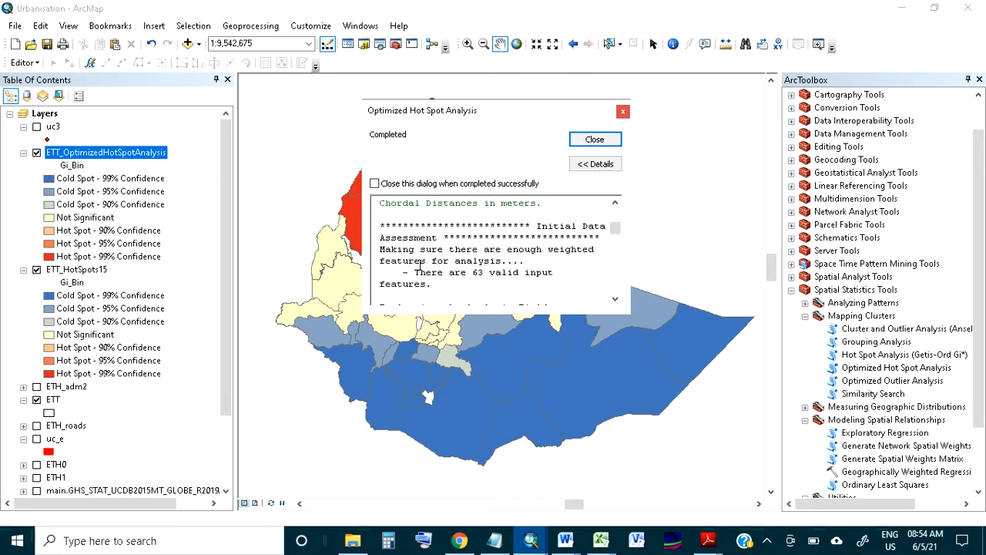
left_click_drag(416, 273, 436, 283)
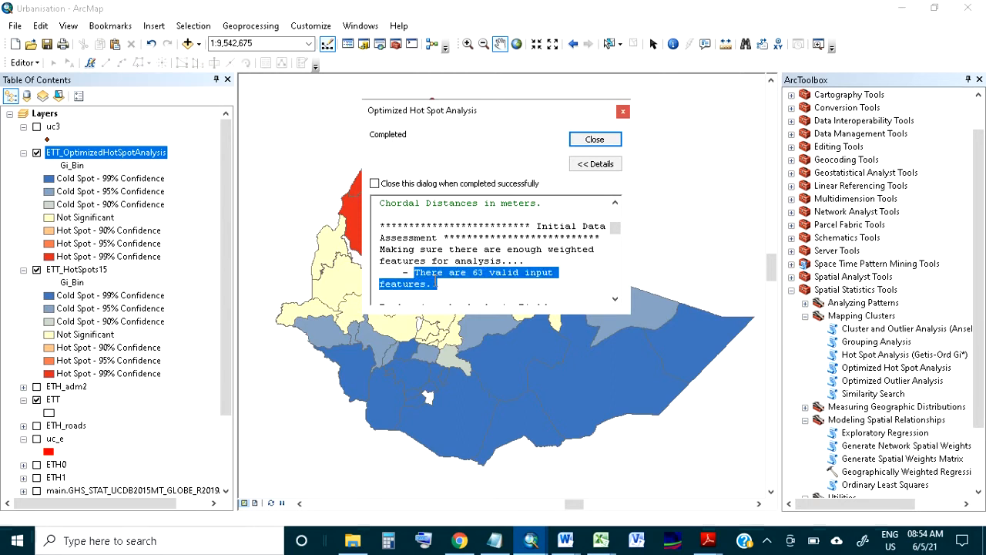
scroll(436, 284, "down", 1)
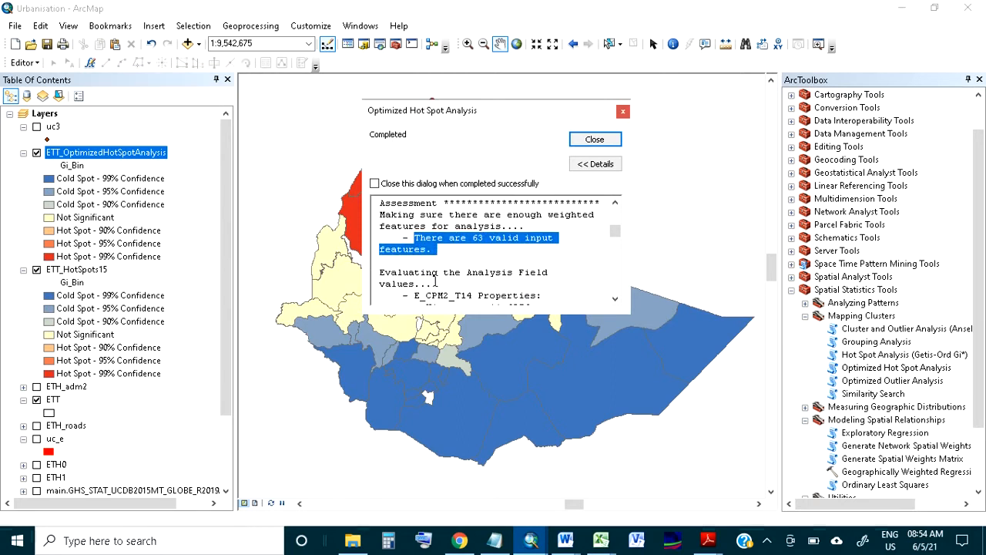
scroll(436, 281, "up", 2)
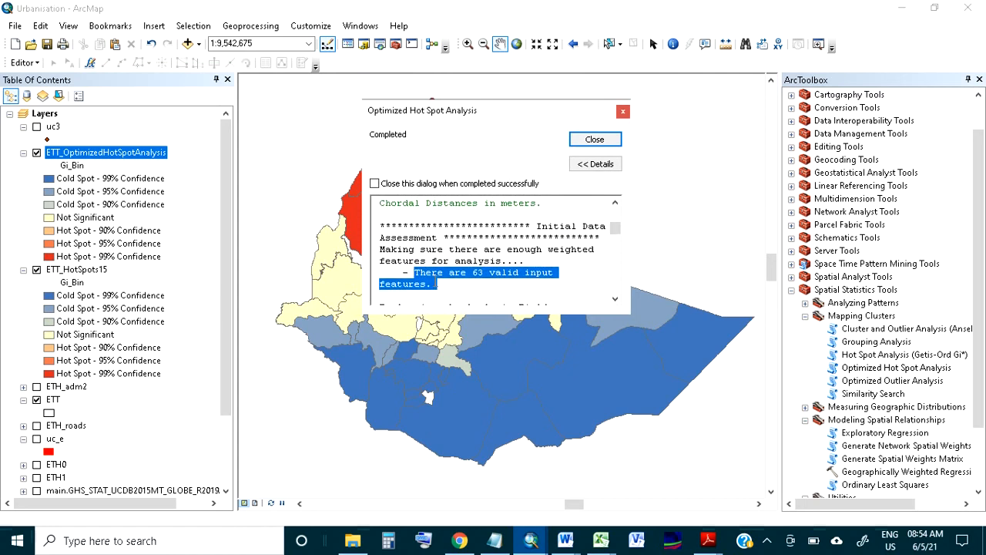
scroll(436, 278, "up", 3)
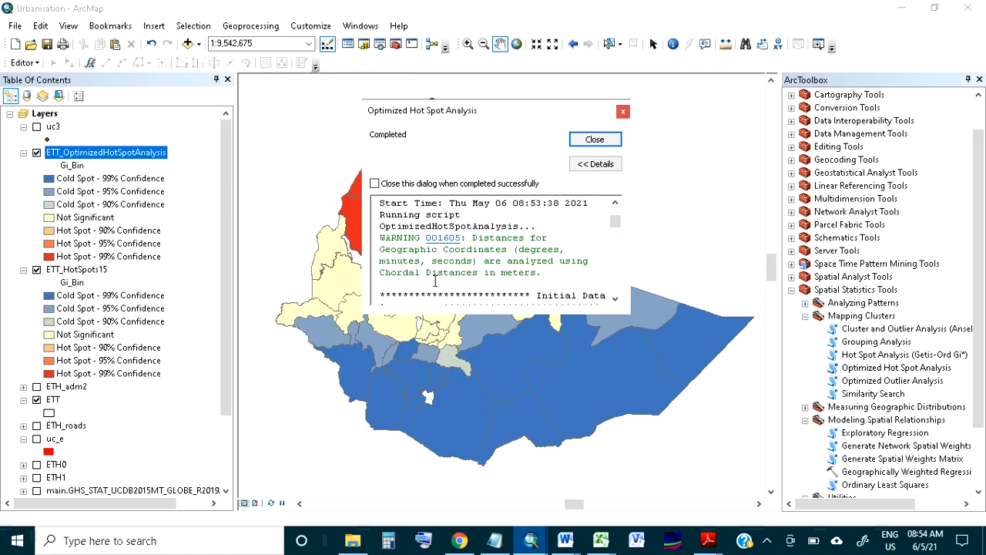
scroll(436, 280, "down", 5)
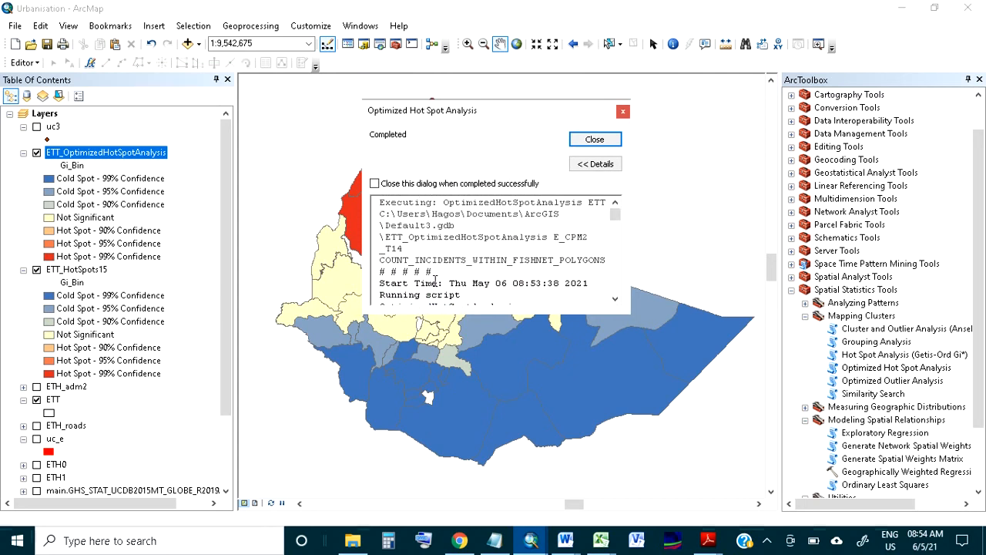
scroll(437, 280, "down", 4)
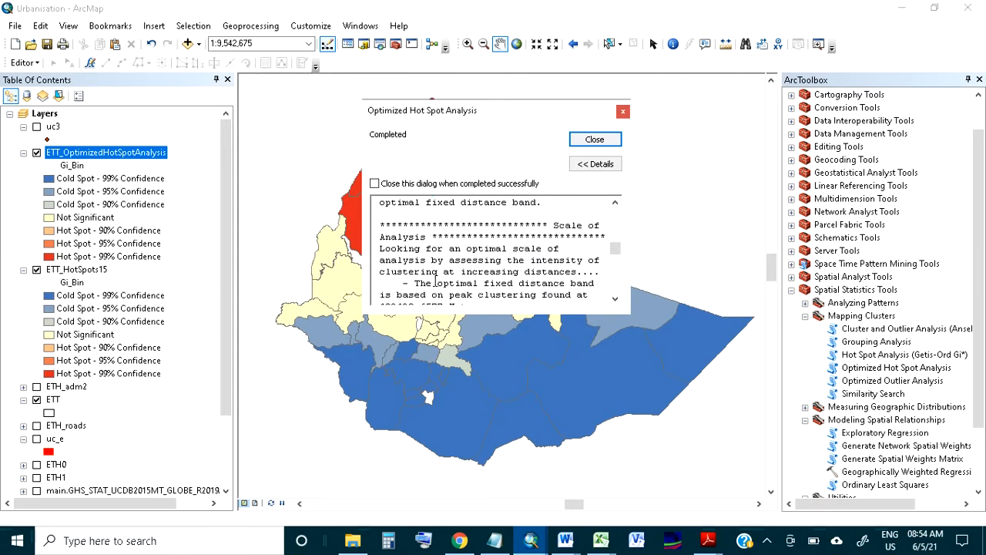
scroll(435, 282, "down", 5)
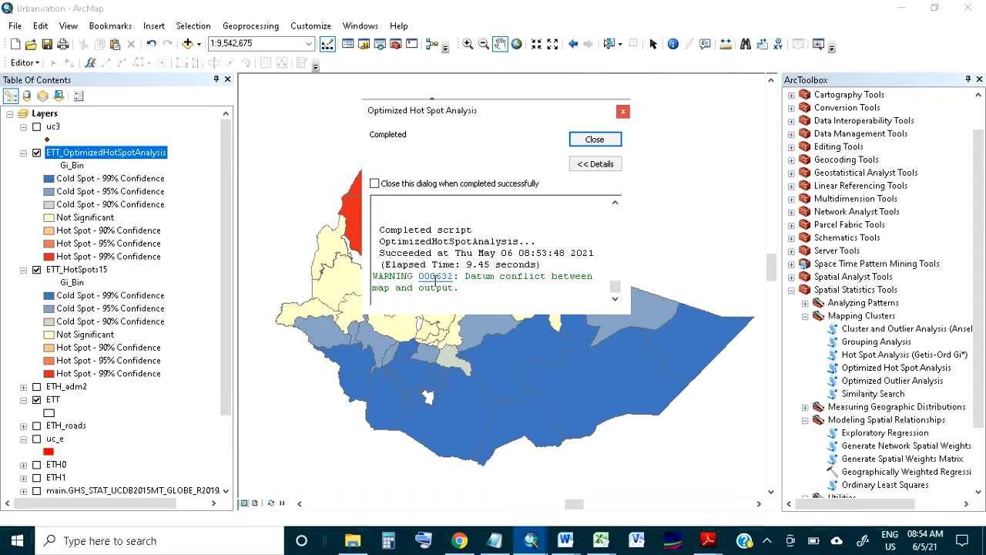
left_click(605, 141)
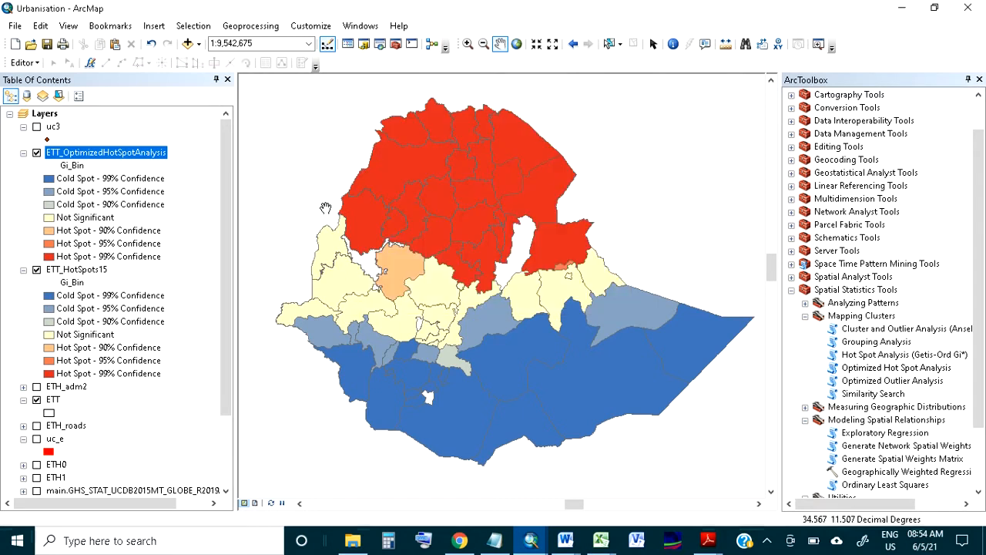
Hide the ETT_OptimizedHotSpotAnalysis layer and label the ETT_HotSpots15 features with the E_CPM2_T14 field
left_click(37, 153)
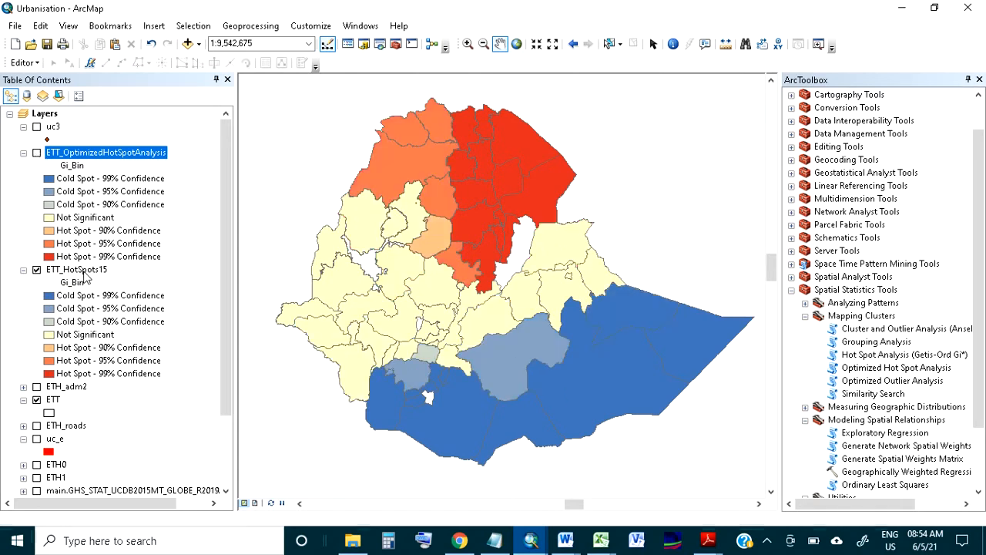
left_click(77, 272)
right_click(77, 271)
left_click(114, 303)
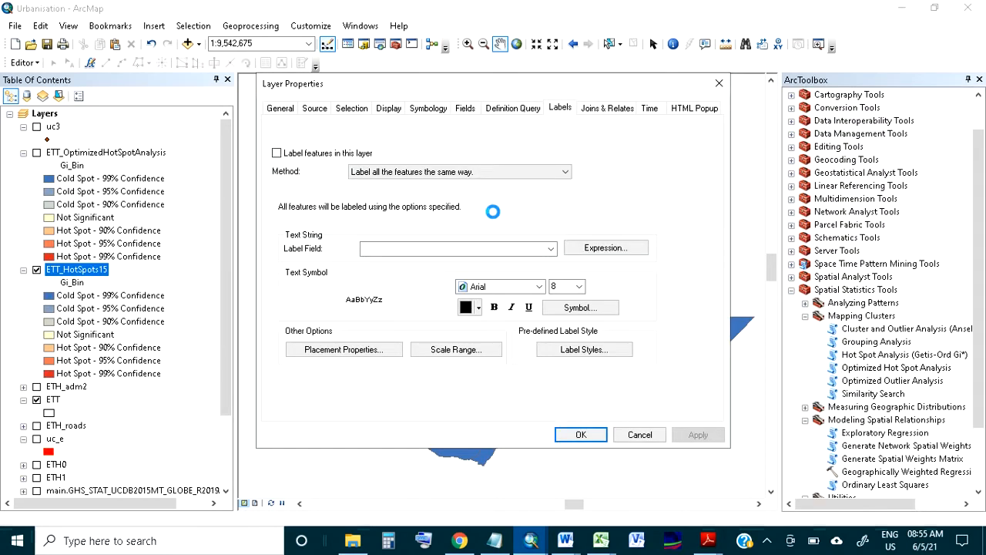
left_click(311, 157)
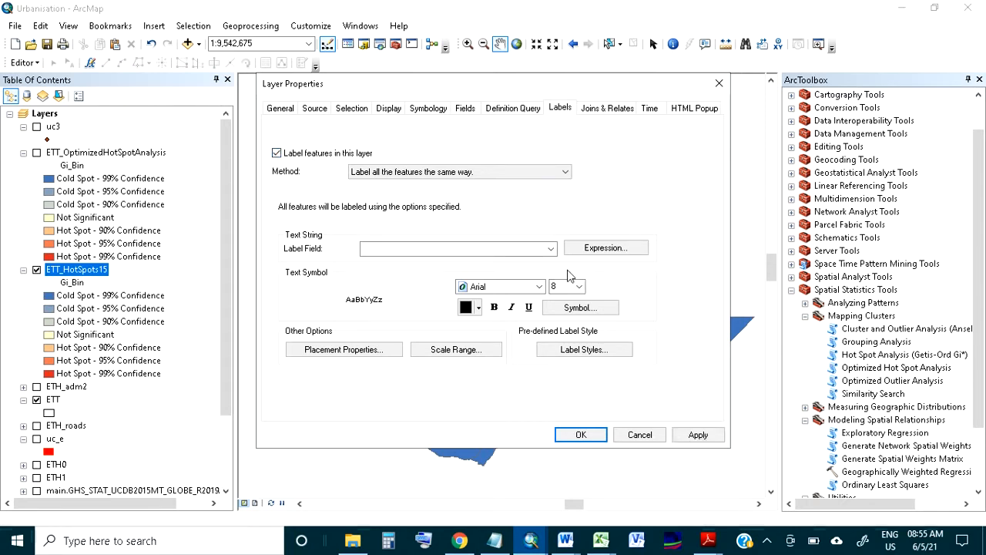
left_click(508, 248)
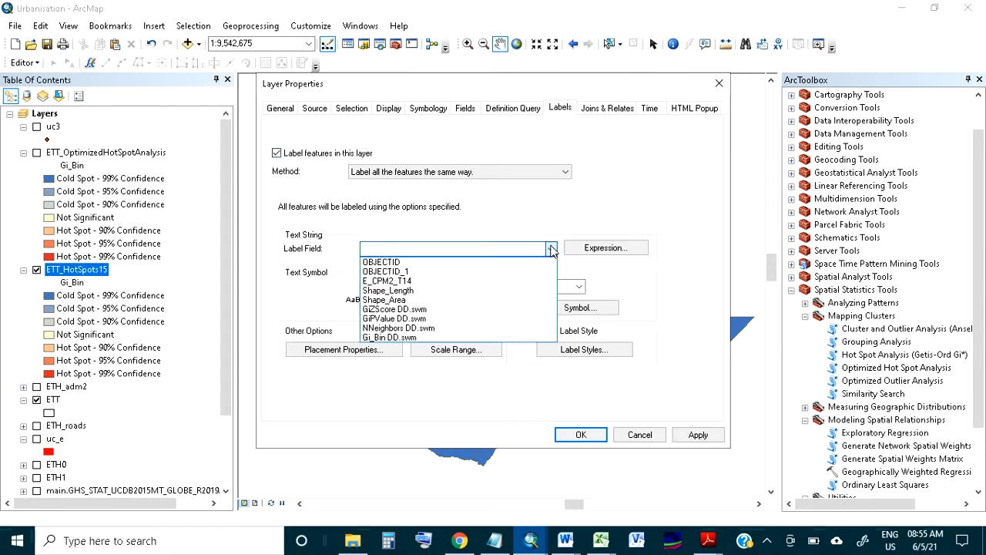
left_click(493, 281)
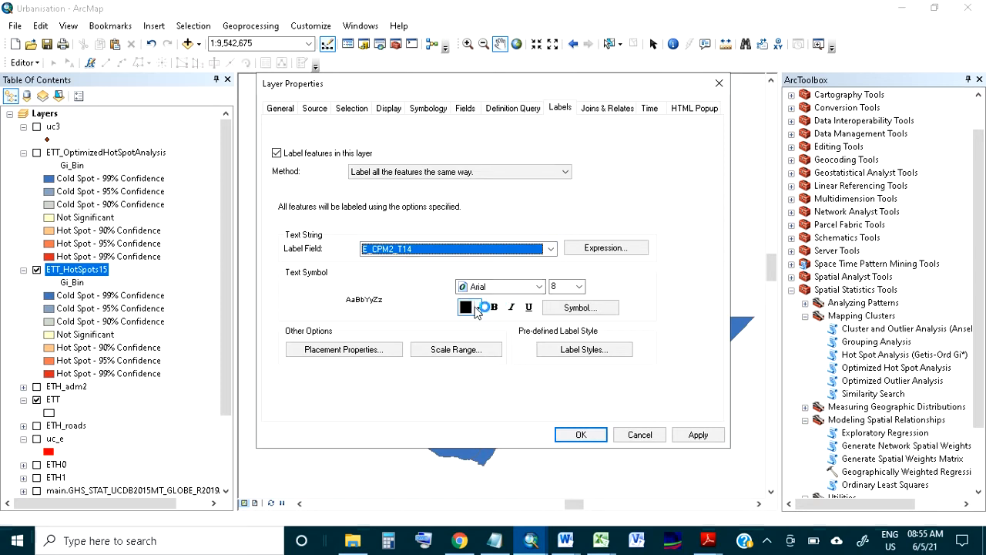
left_click(698, 435)
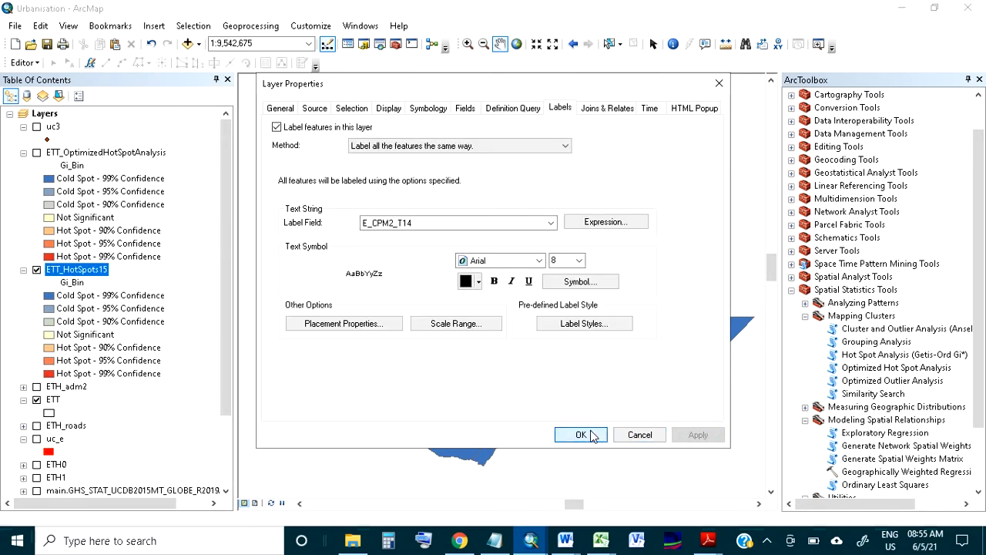
left_click(579, 495)
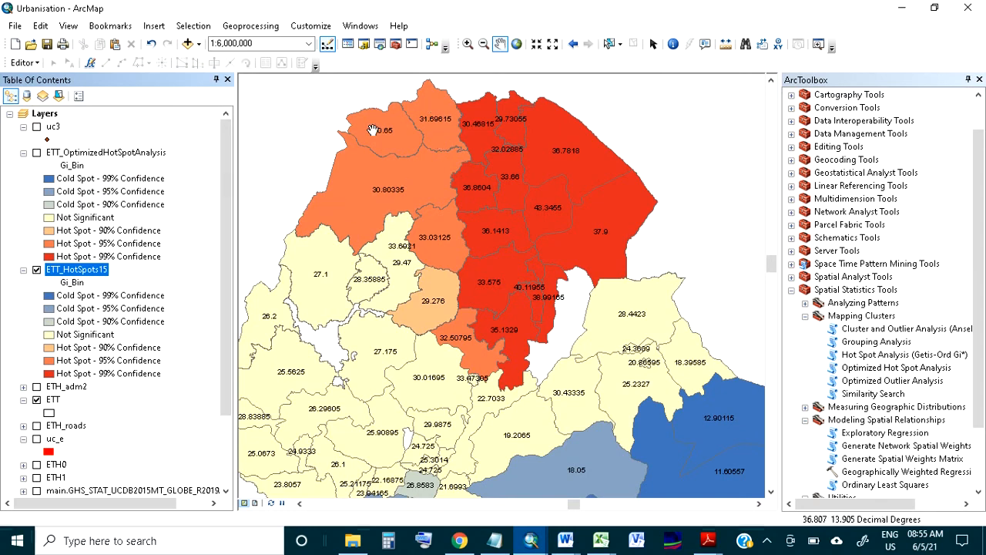
Show the ETT_OptimizedHotSpotAnalysis layer over the labelled ETT_HotSpots15 layer and compare their hot and cold spots across the northern areas
scroll(374, 129, "up", 1)
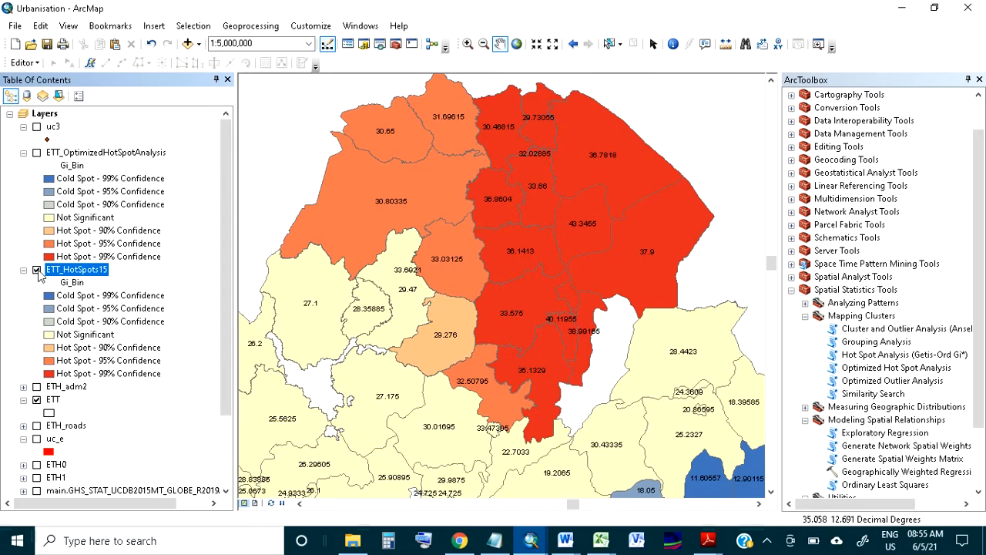
left_click(37, 153)
left_click(36, 153)
left_click(36, 153)
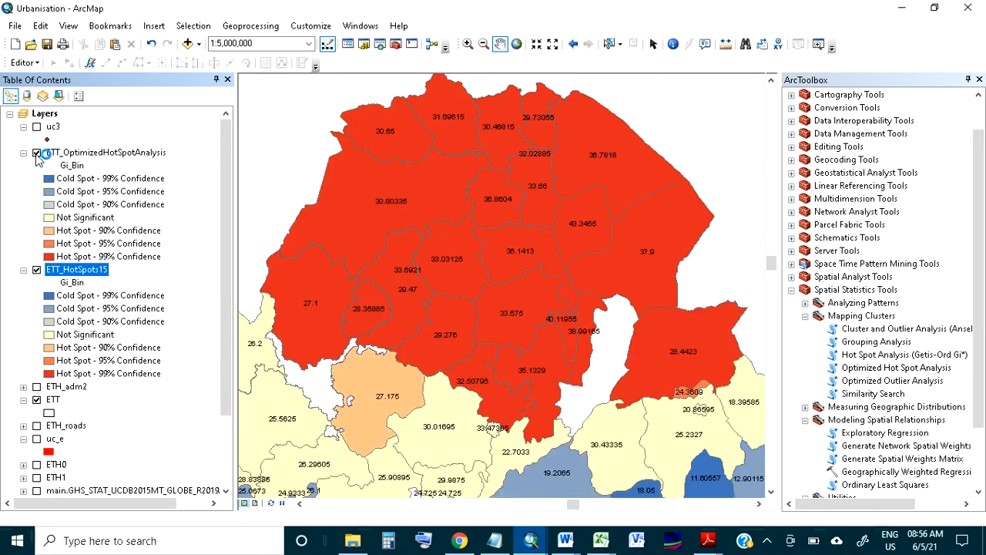
left_click_drag(523, 373, 551, 297)
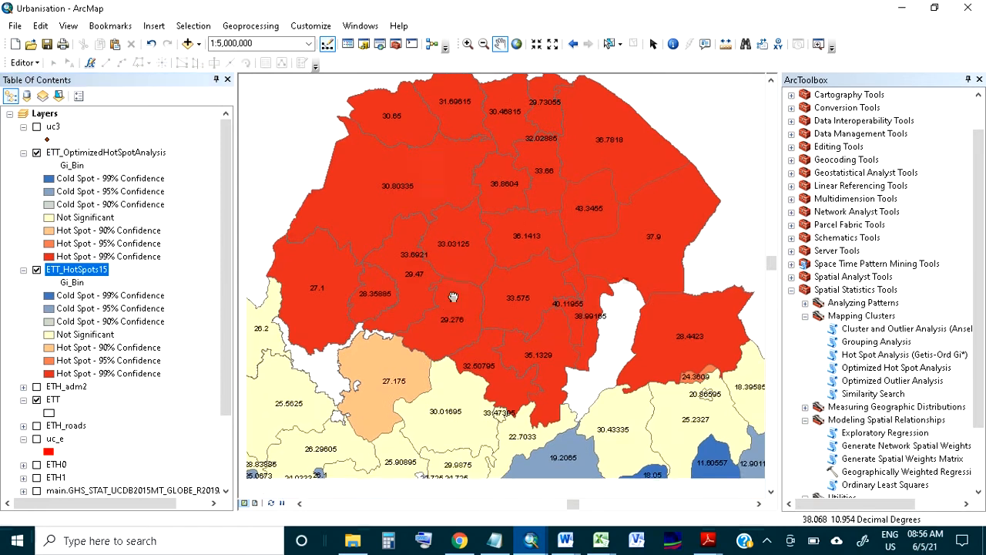
scroll(550, 297, "up", 2)
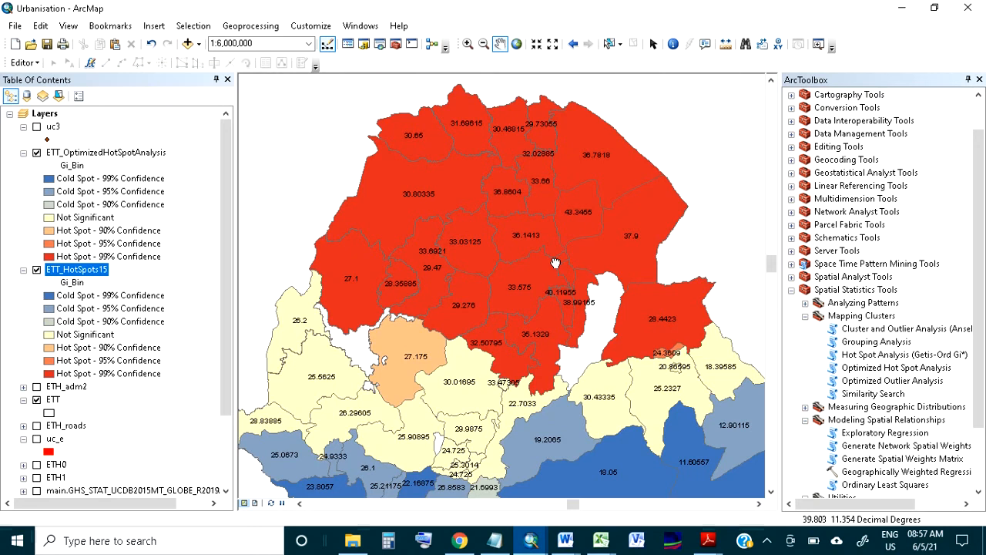
left_click_drag(537, 318, 471, 305)
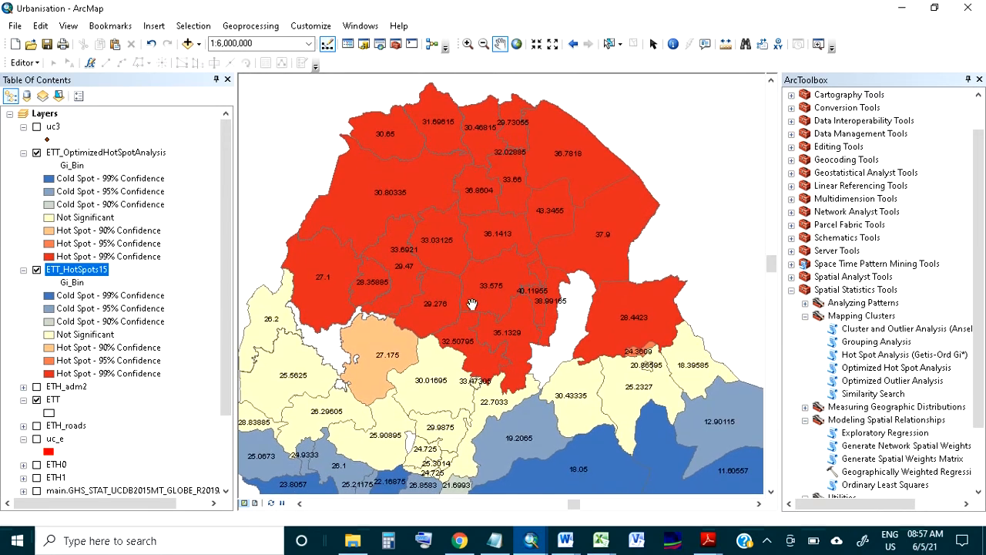
Hide the ETT_HotSpots15 and ETT_OptimizedHotSpotAnalysis layers and show the uc3 point layer
left_click(36, 269)
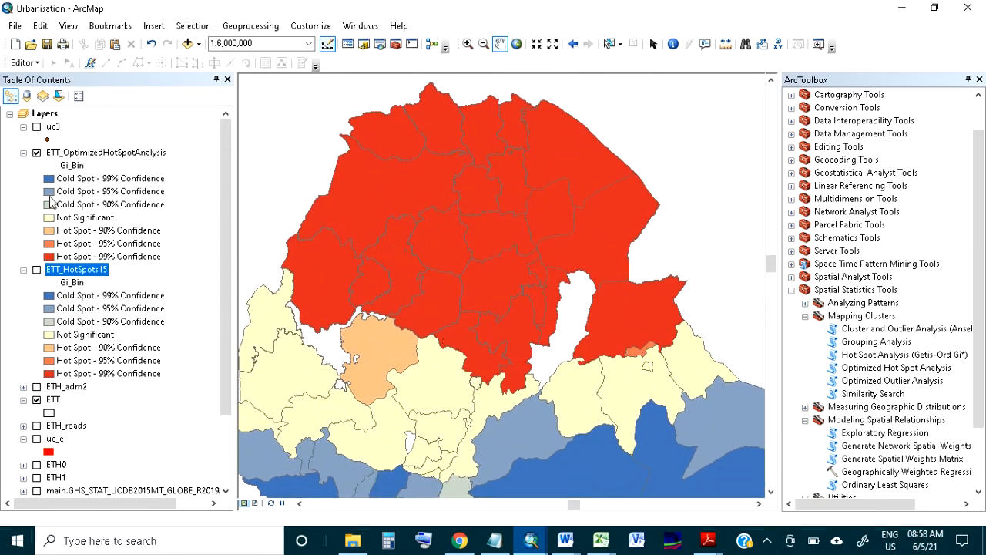
left_click(36, 153)
left_click(37, 127)
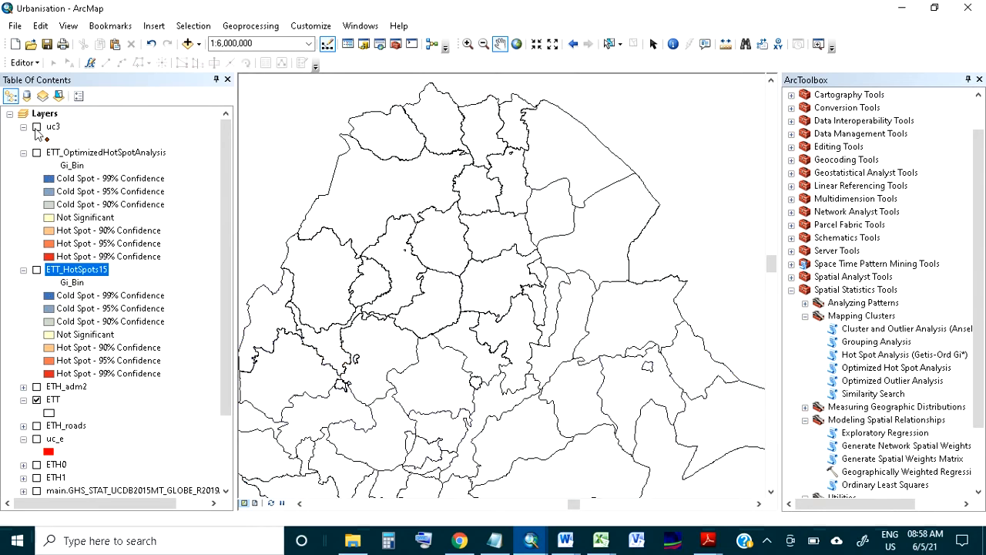
Set up an Optimized Hot Spot Analysis with uc3 as the input features and ETH_adm2 as the bounding polygons
double_click(885, 370)
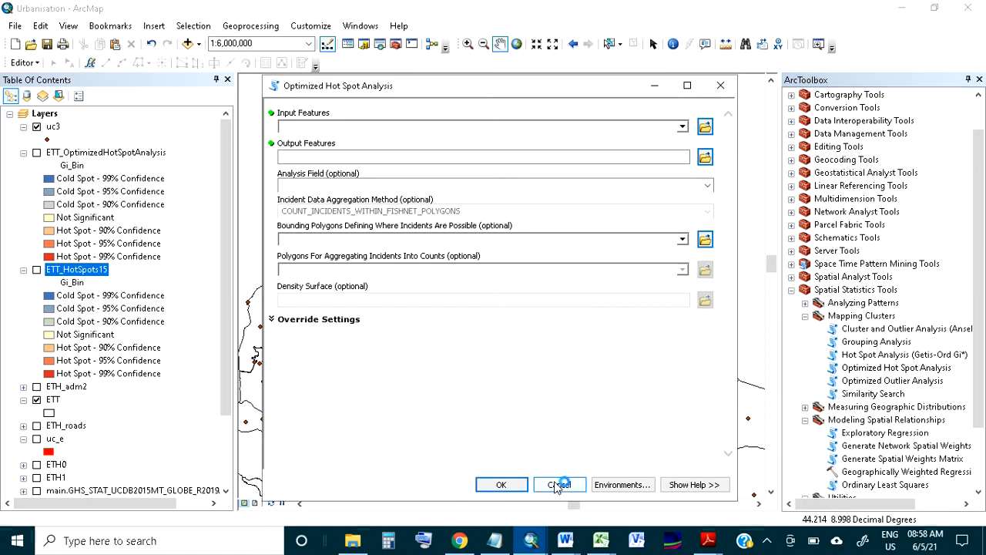
left_click(682, 127)
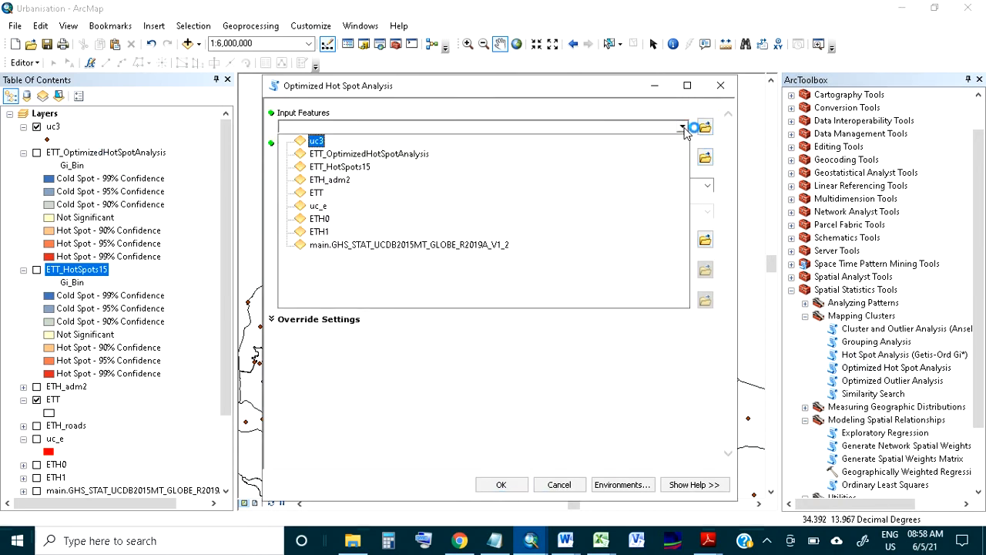
left_click(314, 140)
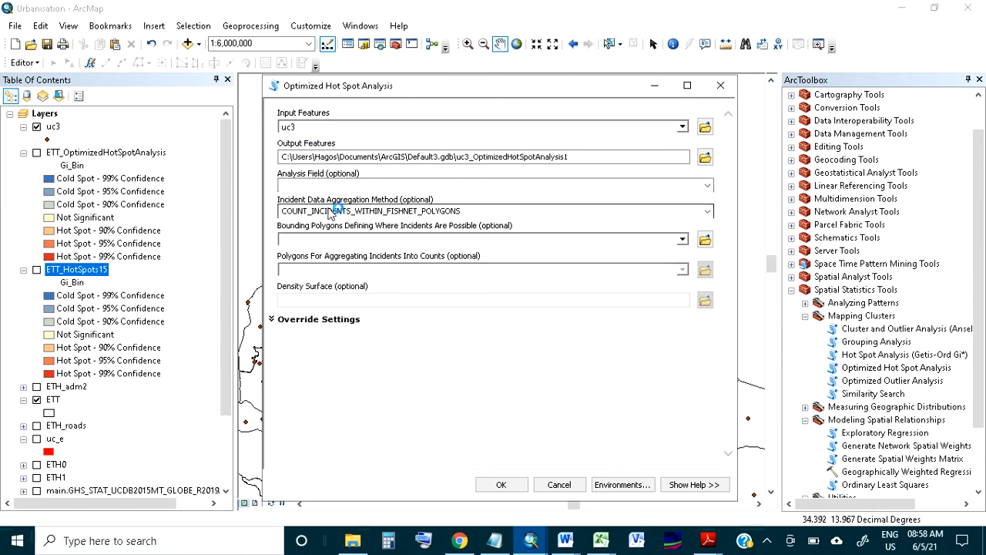
left_click(683, 239)
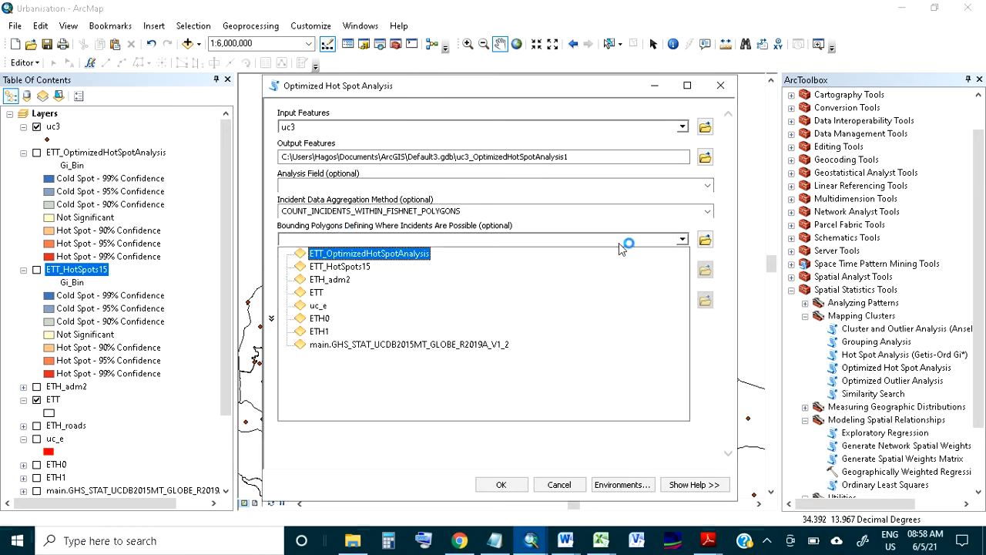
left_click(334, 281)
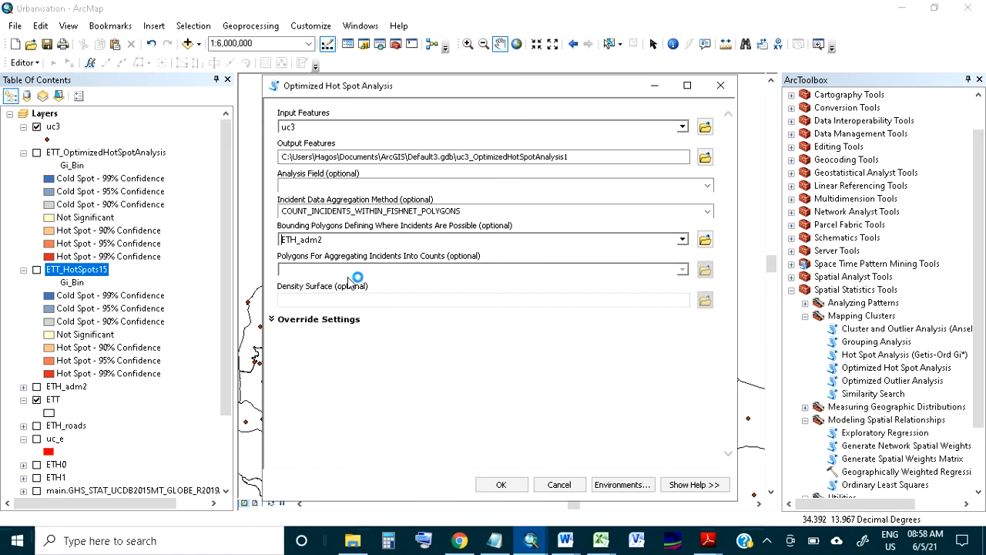
Choose COUNT_INCIDENTS_WITHIN_FISHNET_POLYGONS as the incident data aggregation method and run the Optimized Hot Spot Analysis
left_click_drag(387, 210, 465, 211)
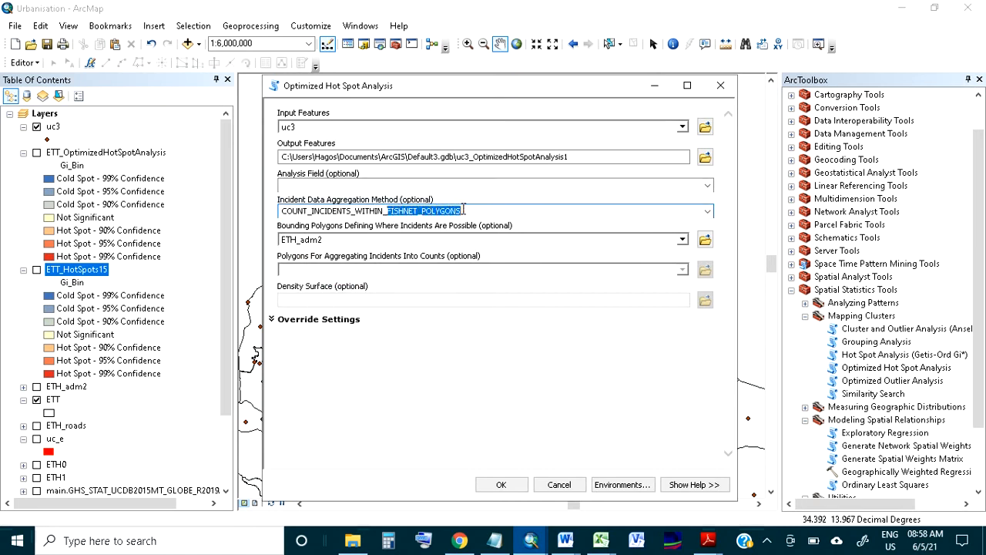
left_click(707, 213)
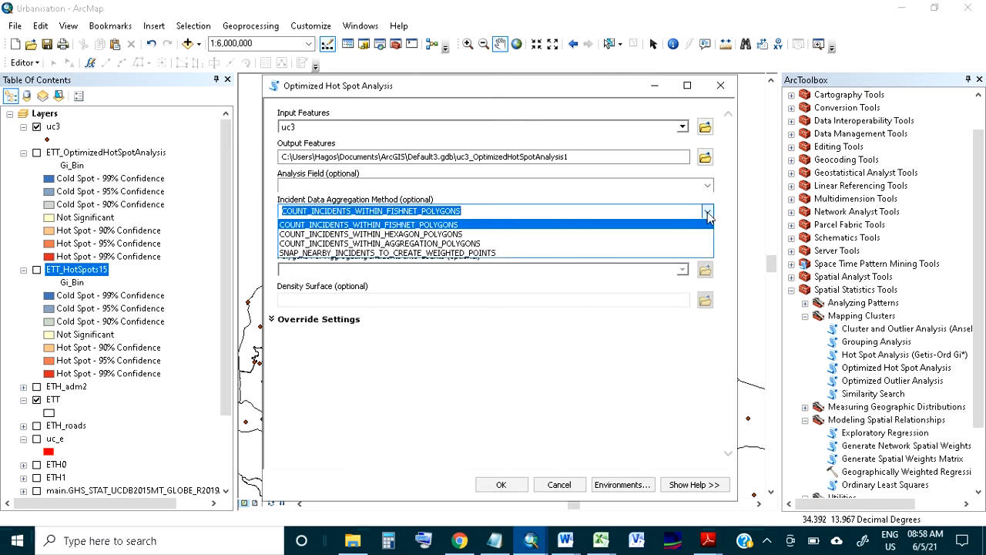
left_click(400, 224)
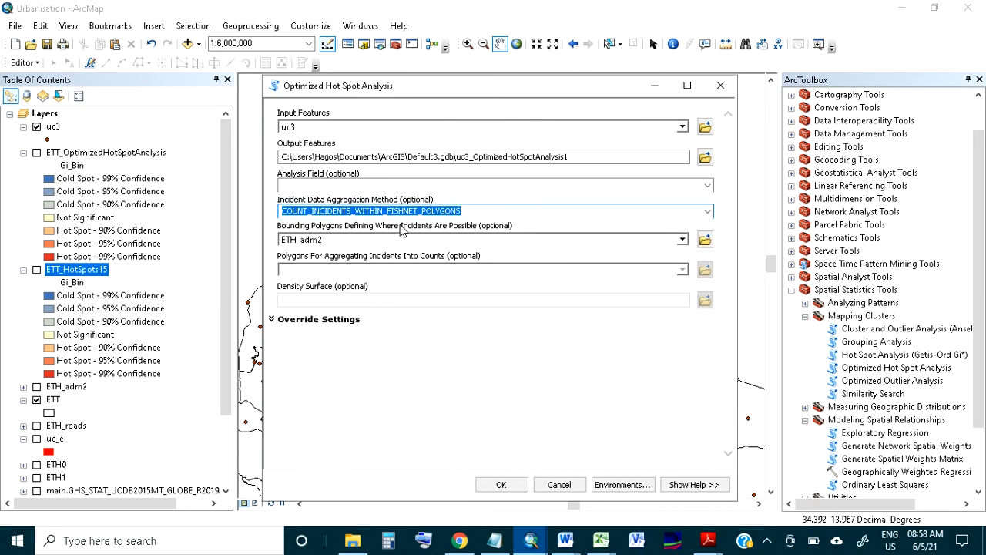
left_click(475, 208)
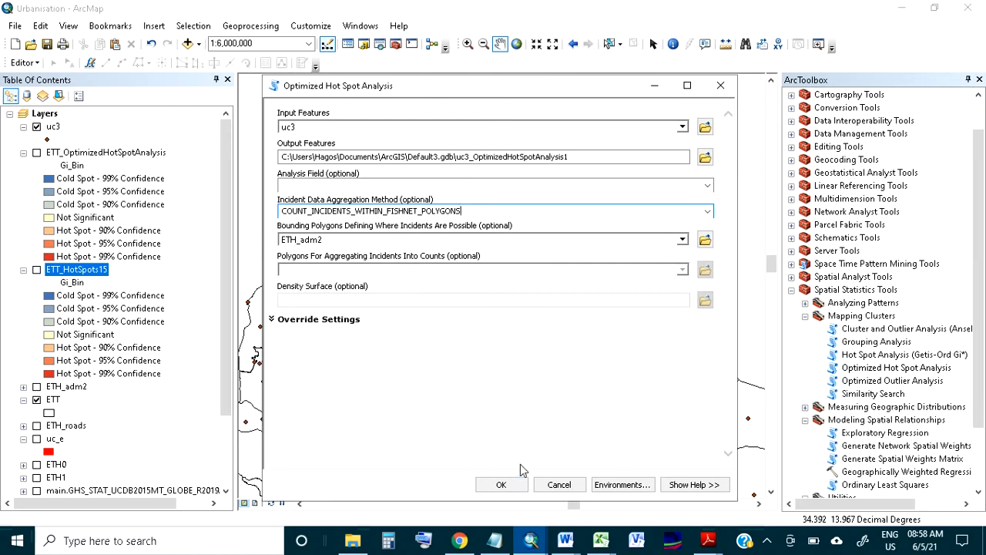
left_click(516, 483)
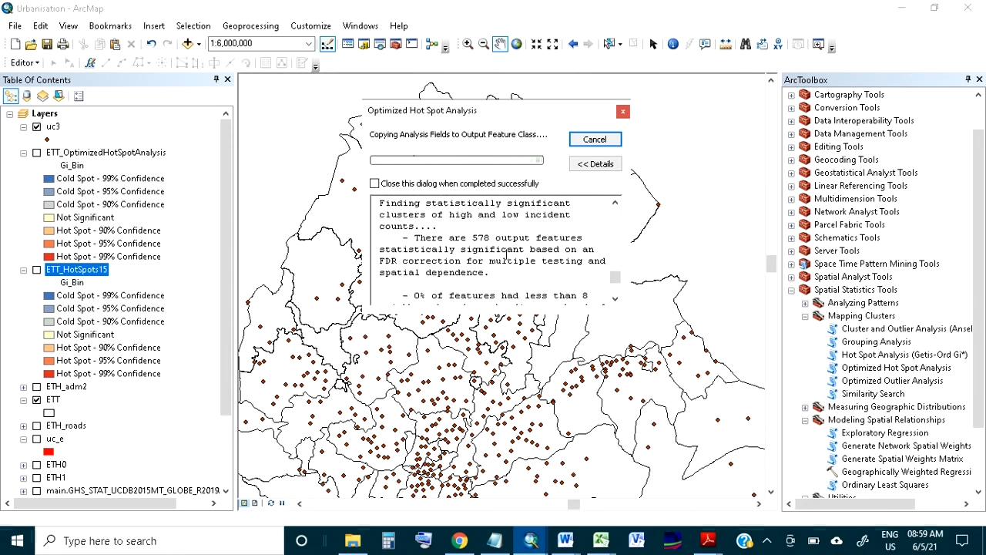
Read the run messages on output features, scale of analysis and incident aggregation, and close the progress report
scroll(501, 258, "up", 1)
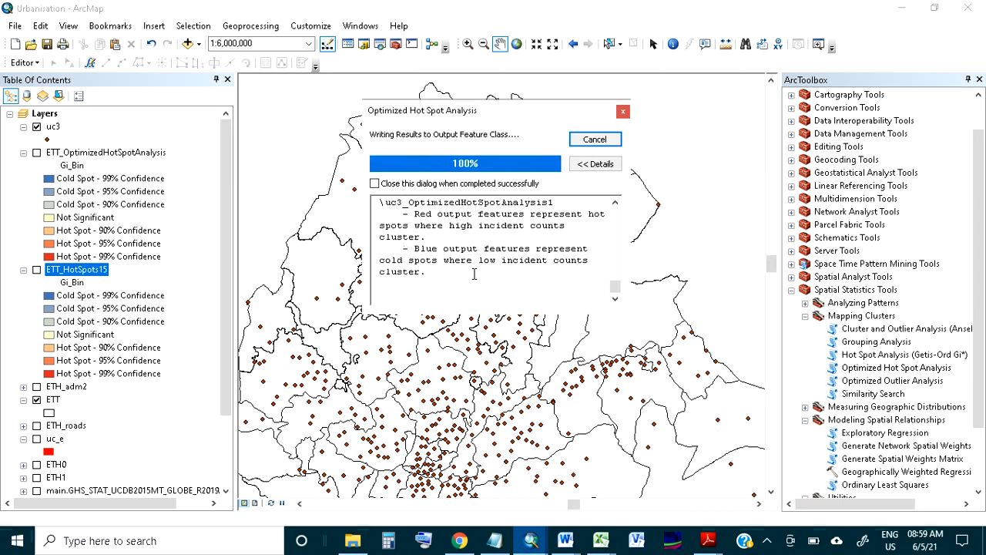
scroll(477, 273, "up", 3)
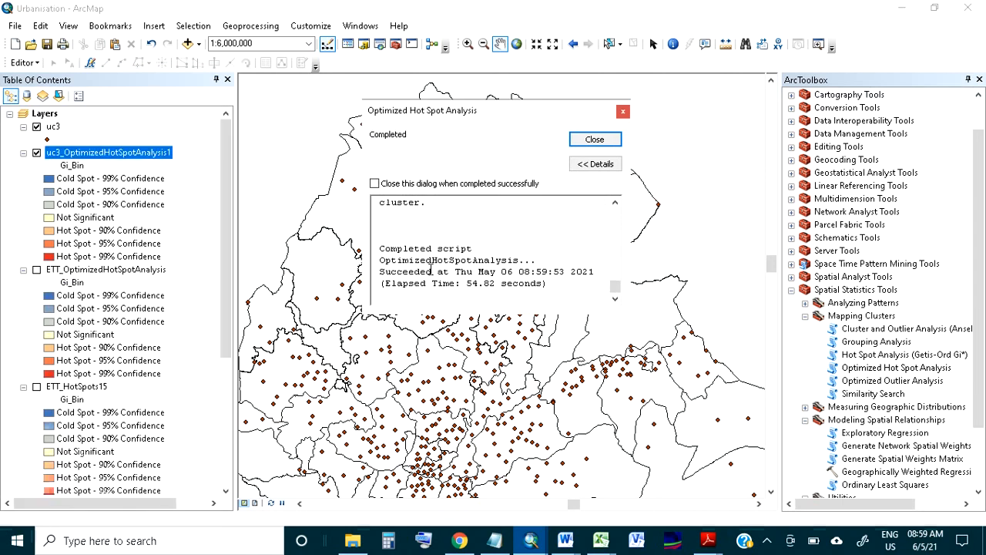
scroll(432, 268, "up", 6)
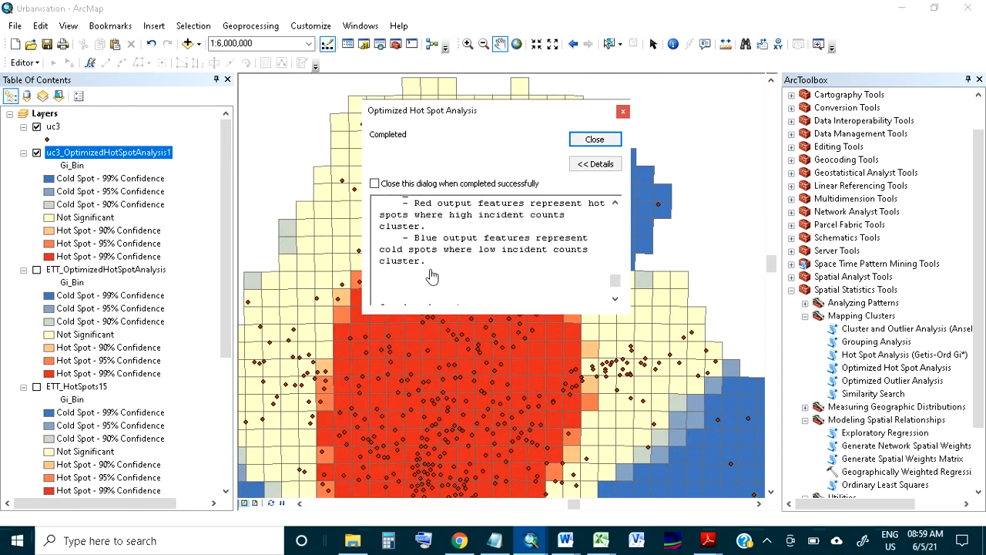
scroll(432, 275, "up", 4)
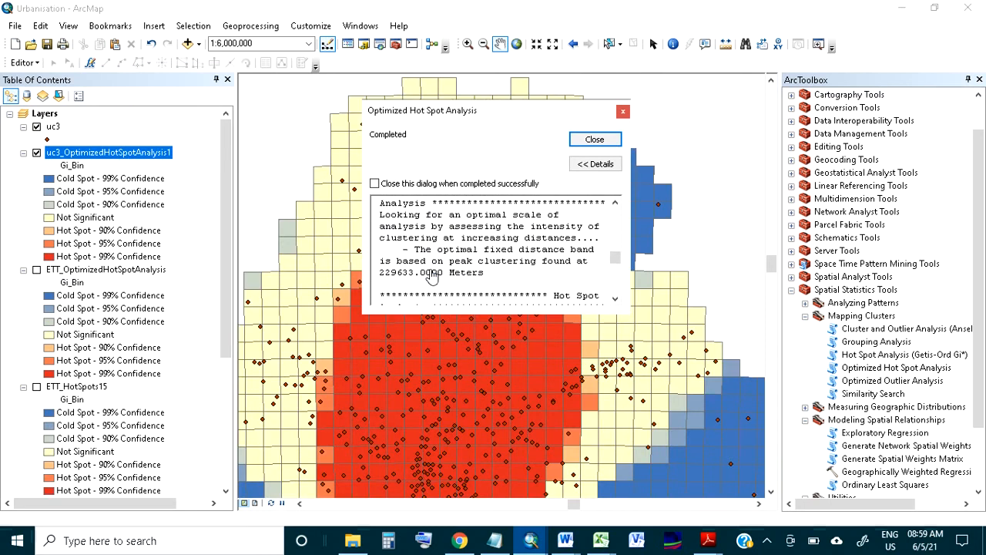
scroll(433, 276, "up", 3)
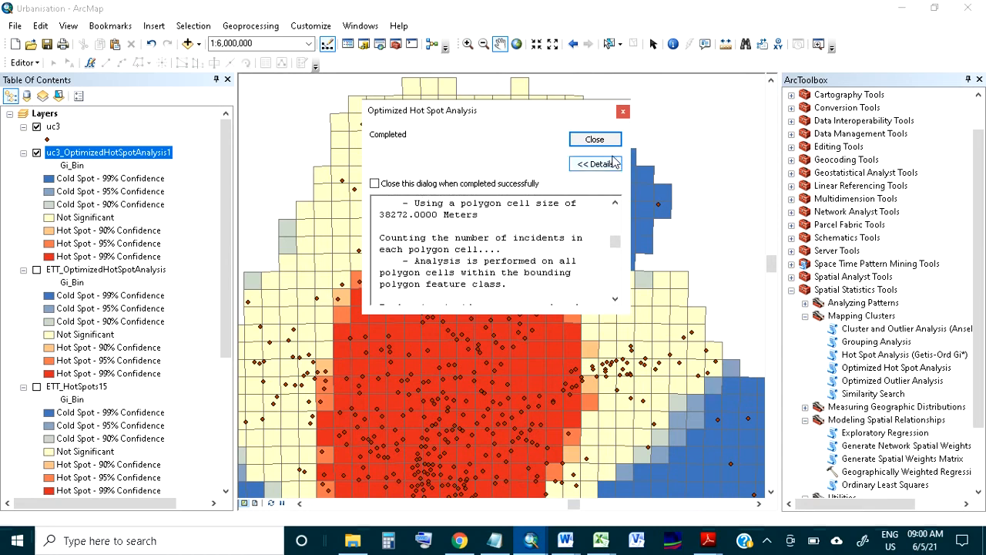
left_click(595, 140)
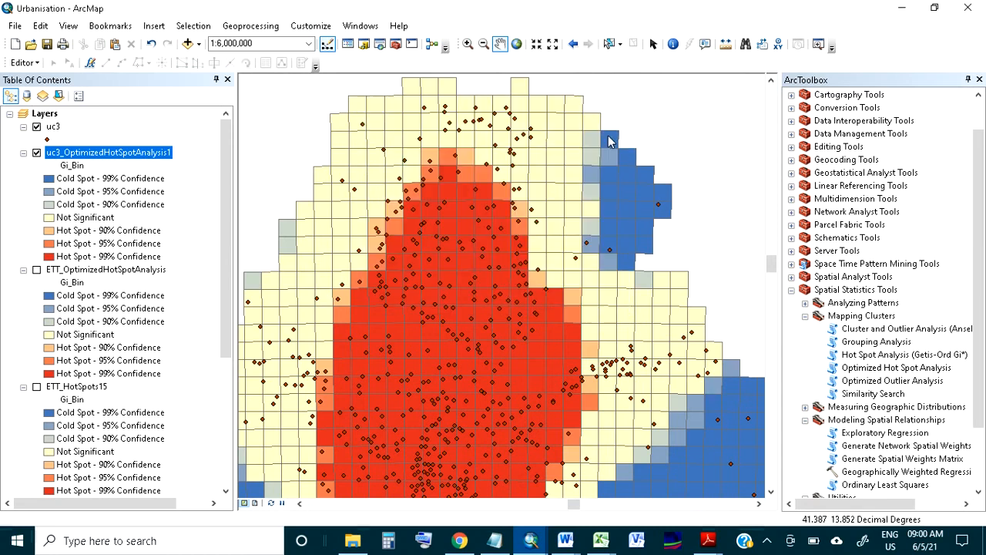
Review the latest Optimized Hot Spot Analysis messages in the geoprocessing results, including data assessment and incident aggregation, and close the results
left_click(266, 25)
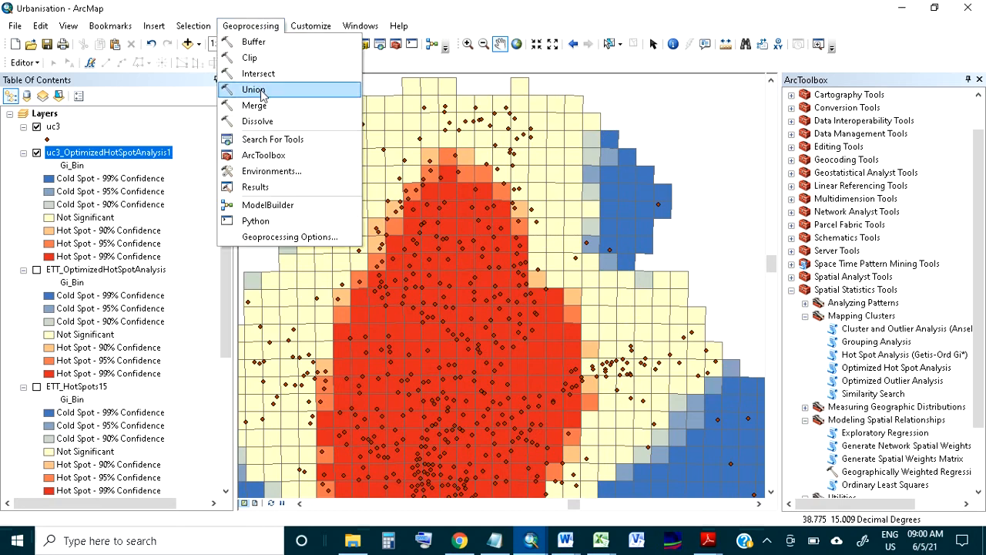
left_click(254, 187)
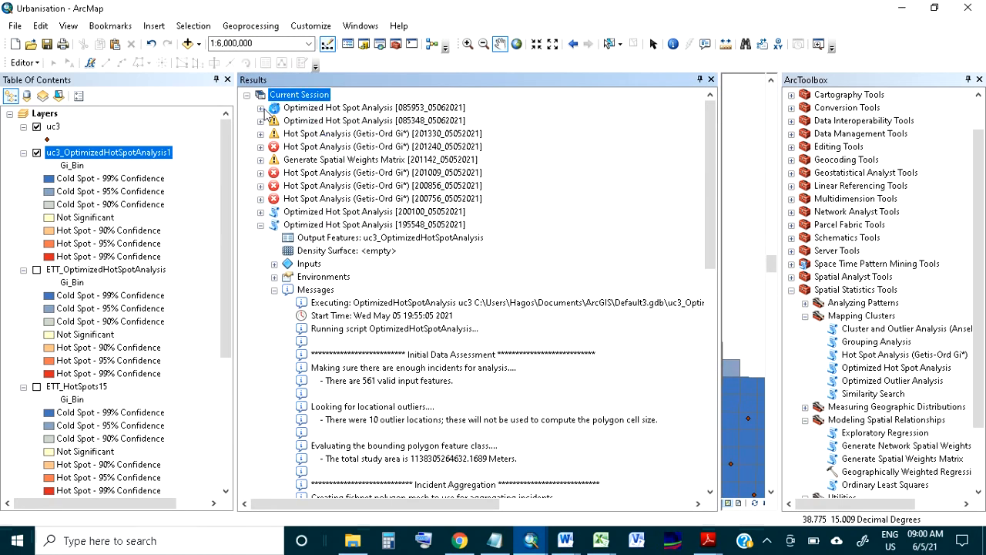
left_click(261, 108)
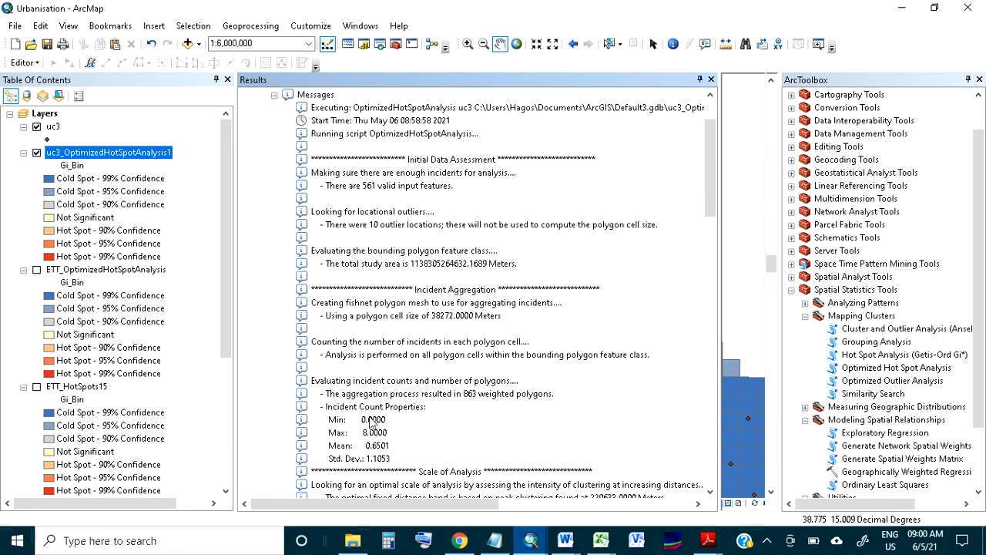
scroll(399, 386, "down", 5)
scroll(400, 383, "up", 7)
left_click(709, 78)
Examine the uc3 fishnet hot and cold spots across the whole country and around the eastern cluster of points
scroll(584, 268, "up", 3)
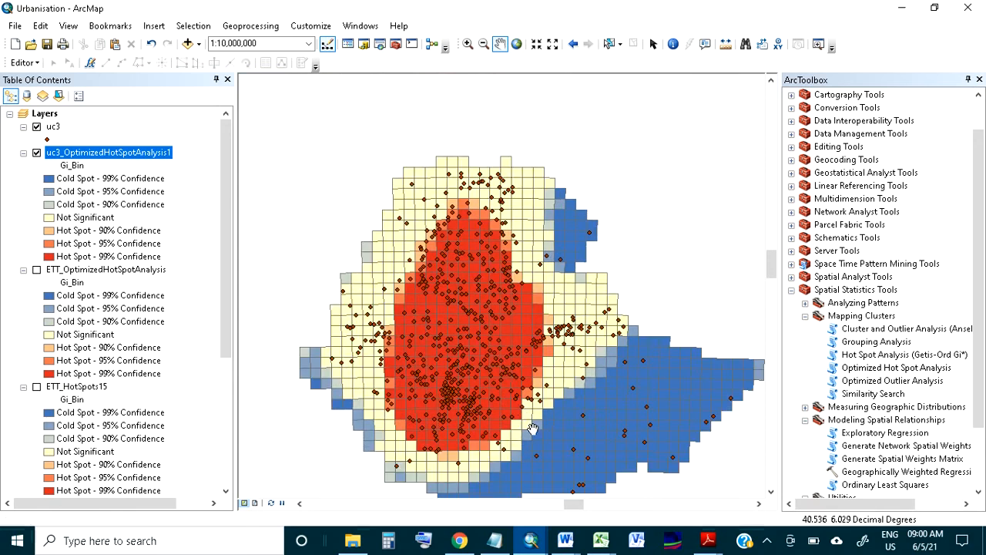
left_click_drag(532, 428, 499, 385)
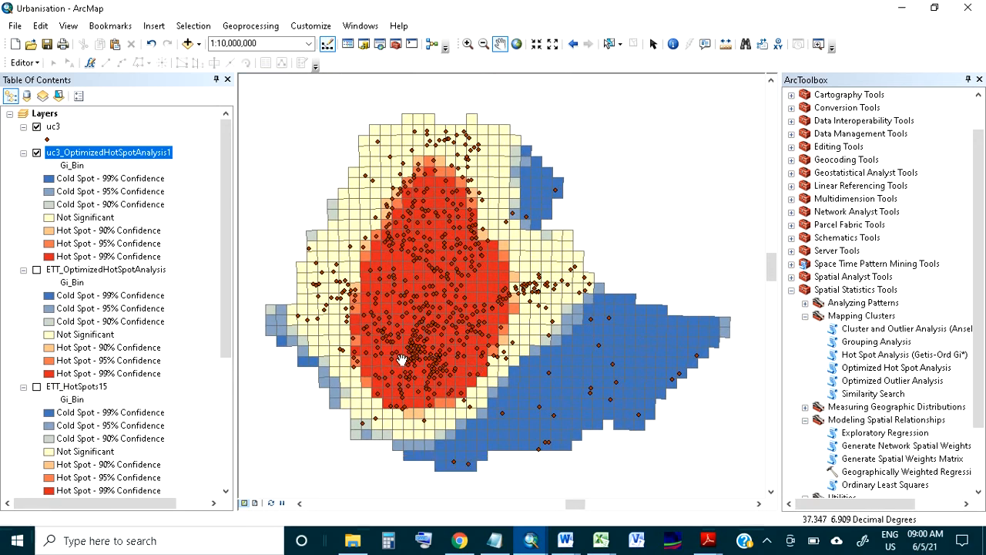
left_click_drag(400, 331, 409, 326)
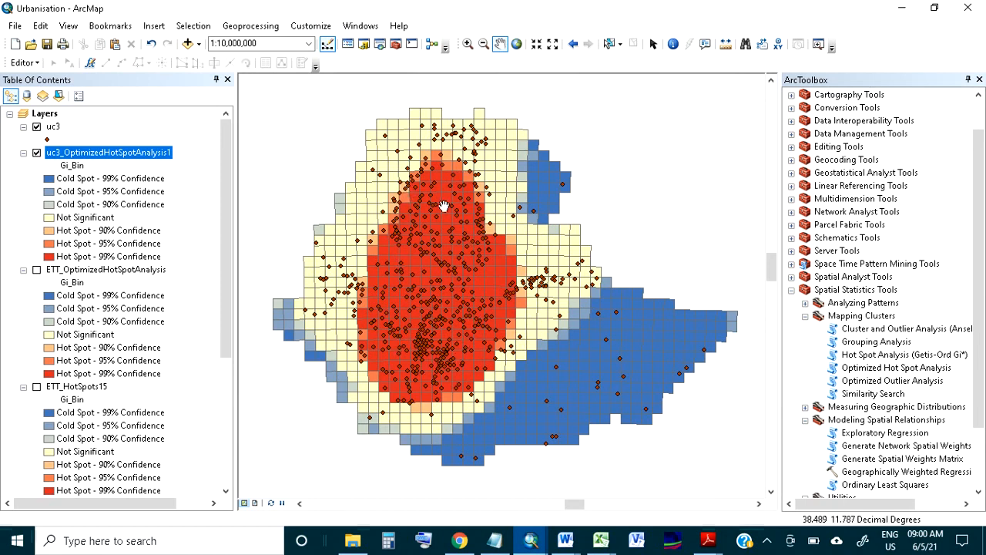
scroll(550, 281, "up", 3)
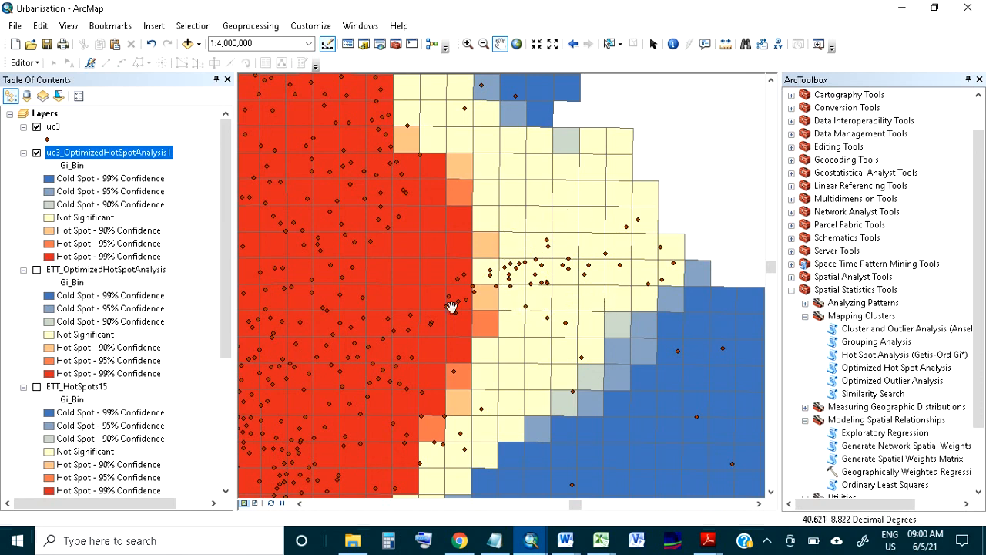
left_click_drag(436, 307, 520, 313)
scroll(421, 305, "down", 4)
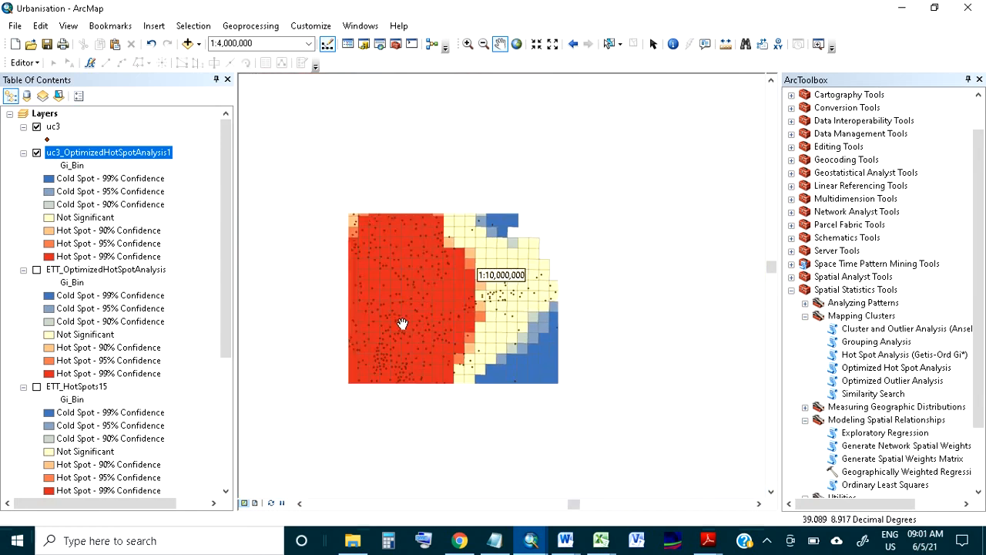
left_click_drag(382, 339, 424, 322)
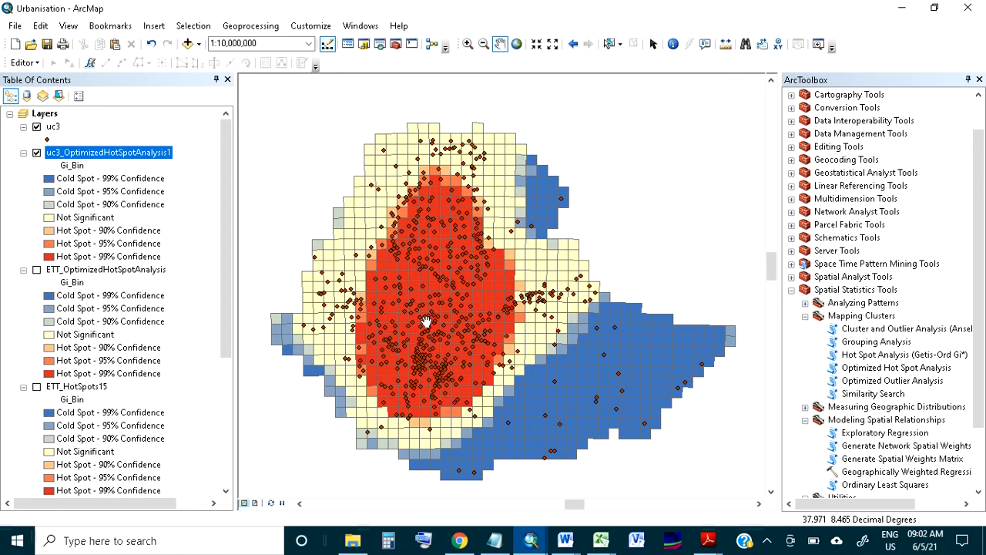
left_click_drag(430, 341, 429, 320)
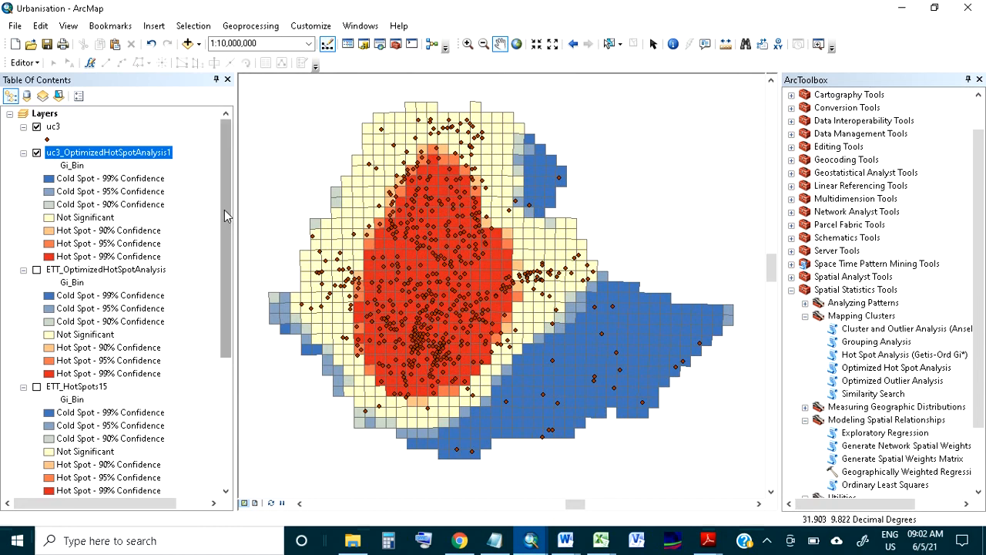
mouse_move(224, 210)
left_mouse_down()
mouse_move(235, 309)
mouse_move(229, 341)
mouse_move(234, 212)
left_mouse_up()
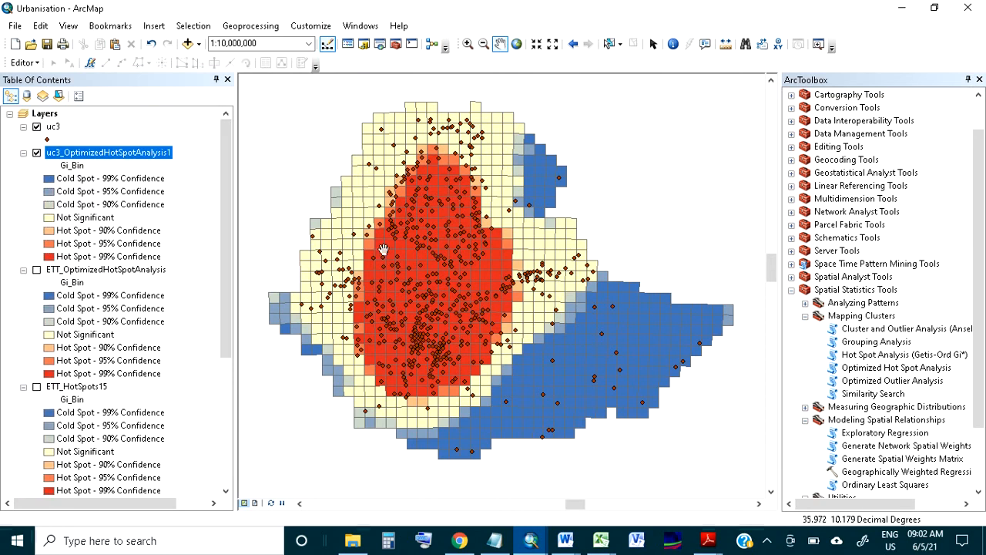
left_click_drag(407, 262, 413, 266)
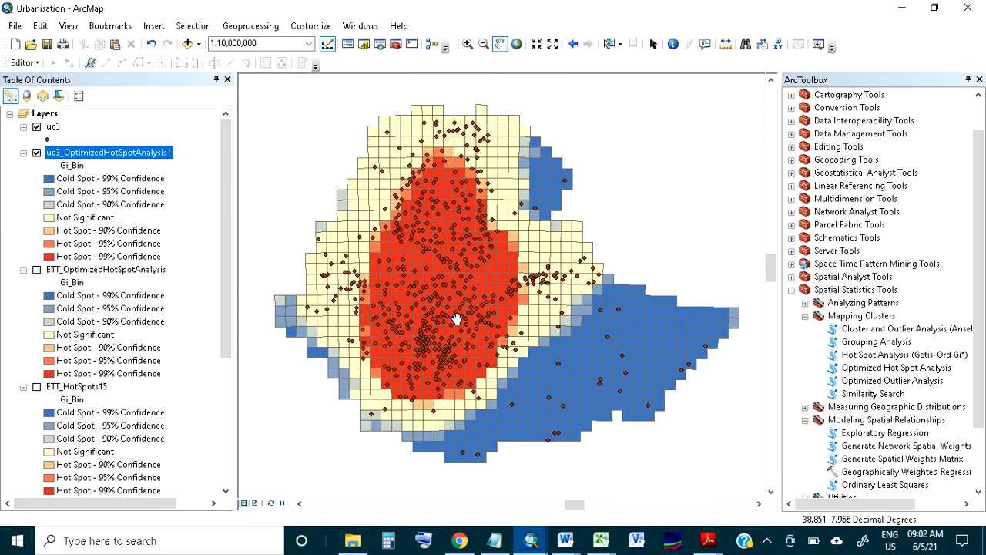
left_click_drag(467, 193, 457, 213)
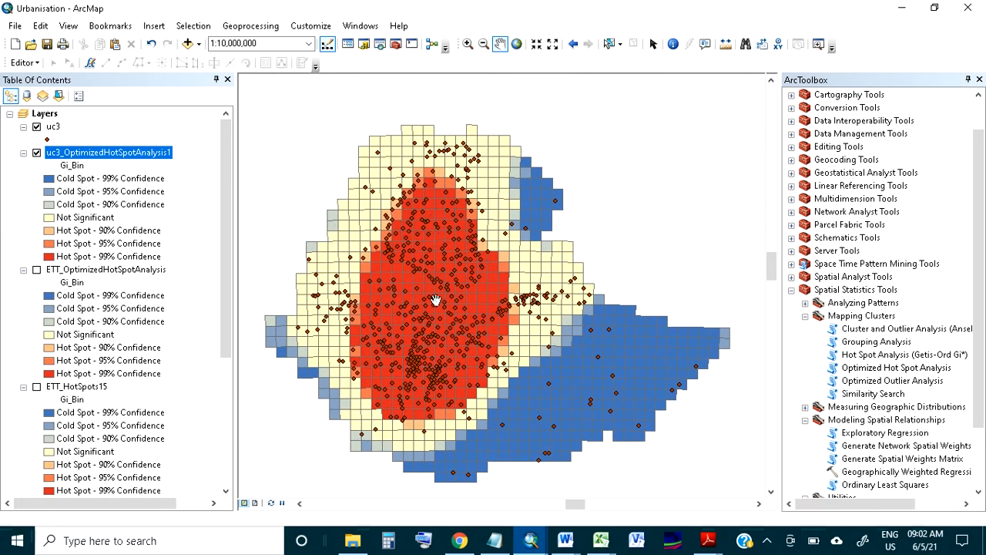
left_click_drag(423, 366, 418, 339)
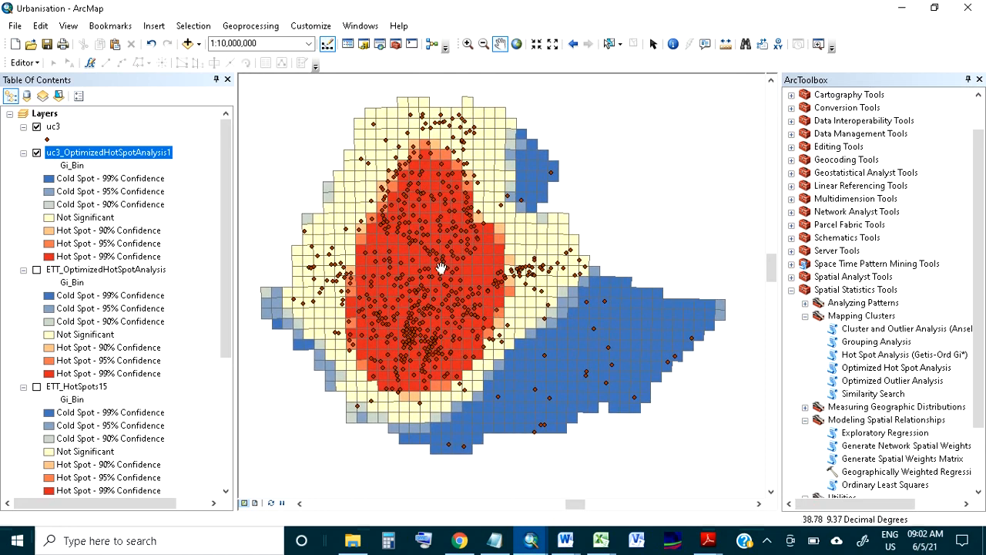
left_click_drag(378, 284, 389, 284)
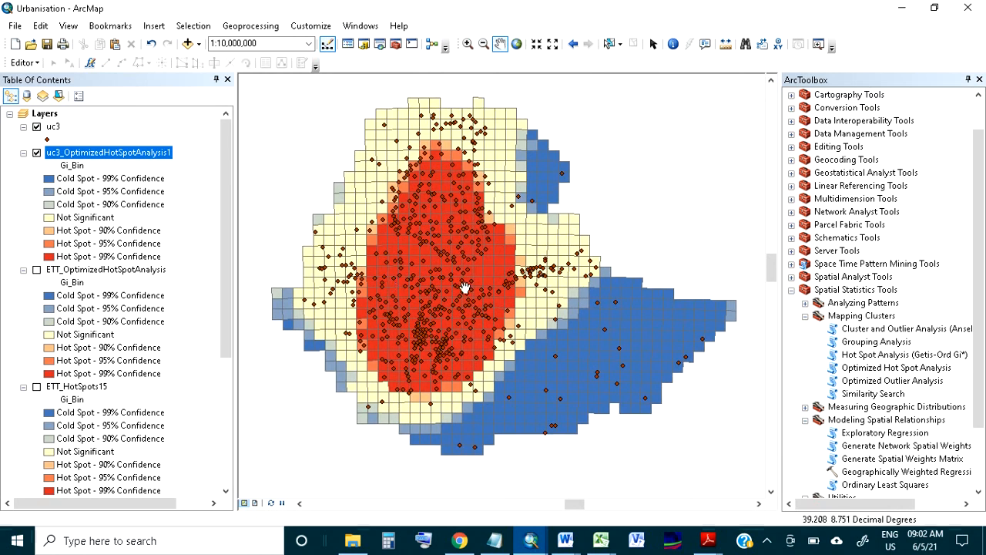
left_click_drag(508, 301, 493, 300)
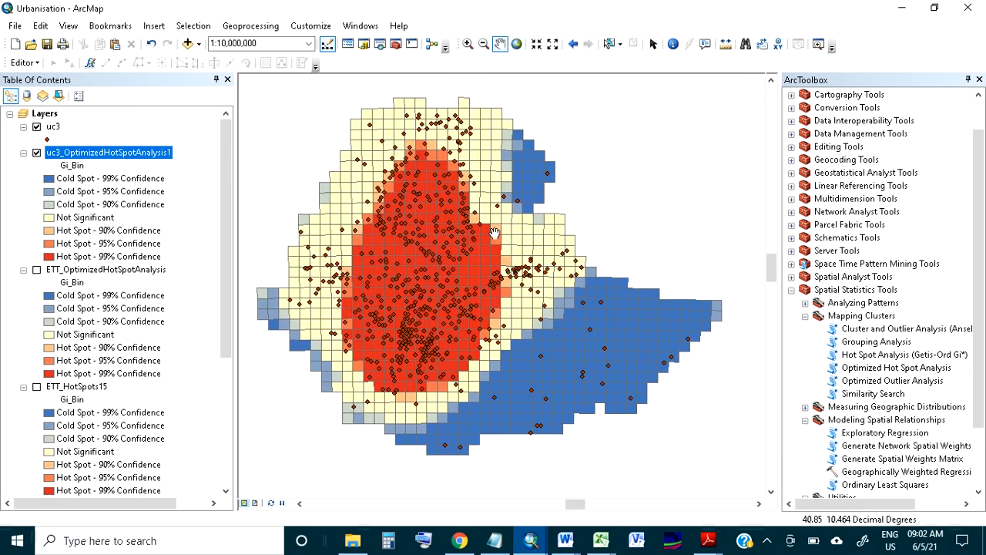
left_click_drag(450, 249, 458, 244)
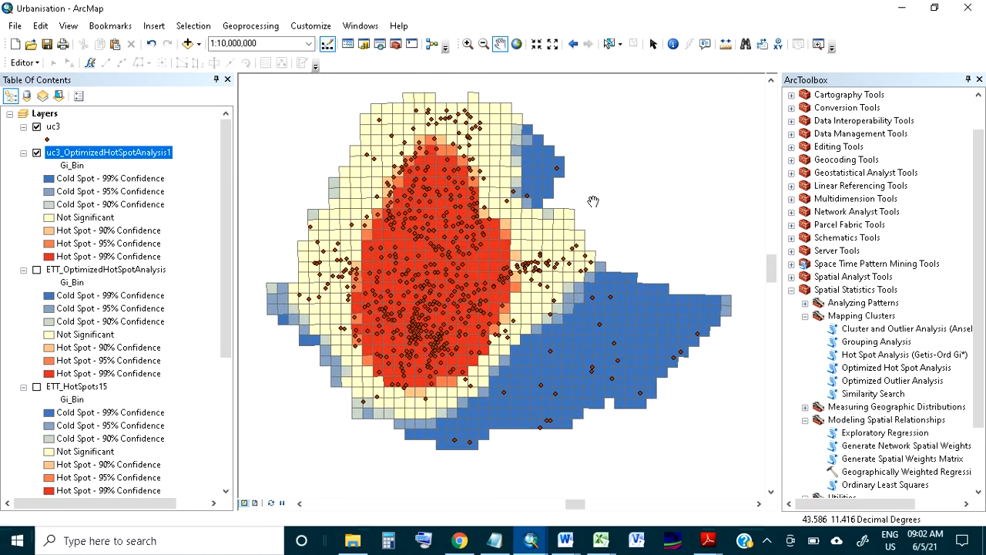